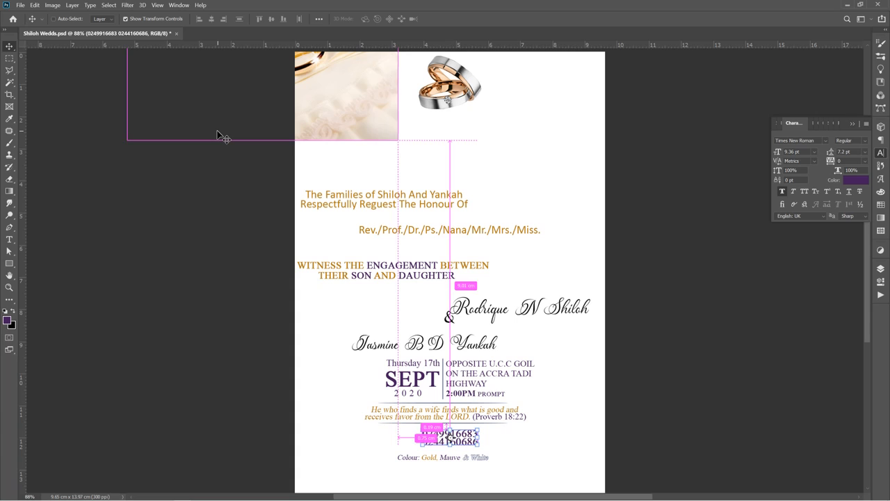
Create a new print document 3.8 inches wide and 5.5 inches high at 300 pixels/inch with a white background.
{"action": "key", "text": "ctrl+t"}
{"action": "key", "text": "ctrl+n"}
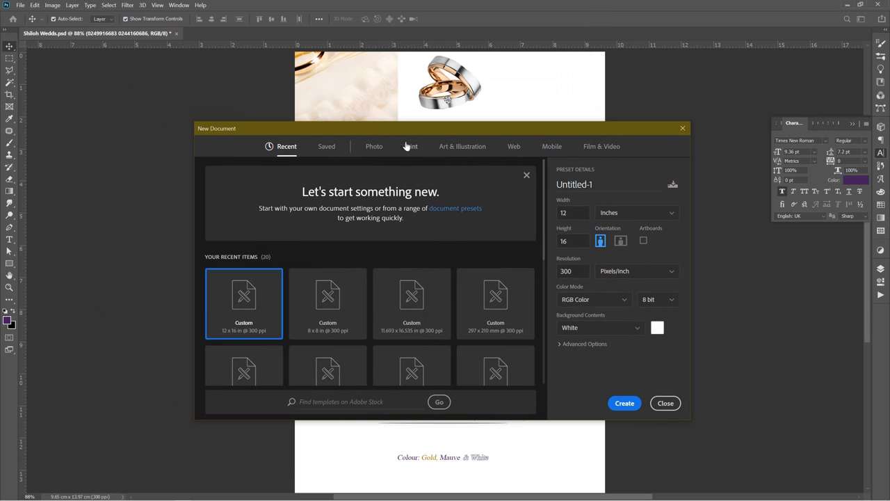
{"action": "left_click", "coordinate": [413, 153]}
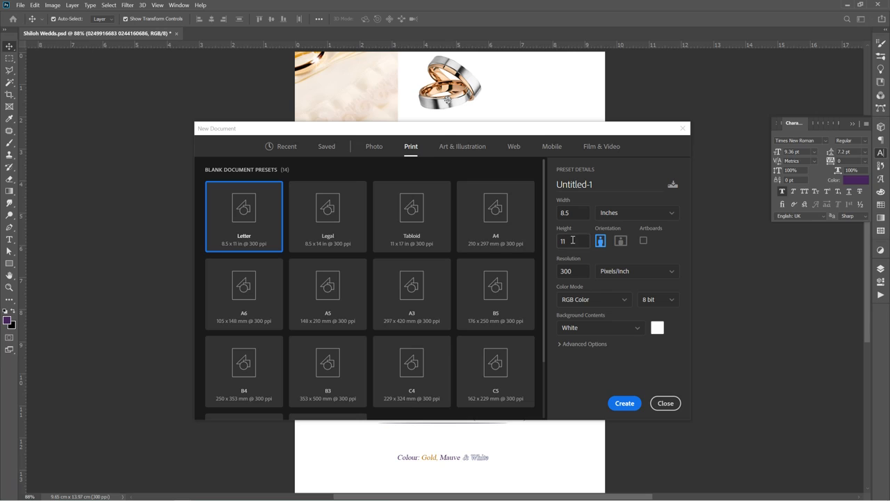
{"action": "left_click", "coordinate": [571, 212]}
{"action": "left_click_drag", "start_coordinate": [571, 212], "coordinate": [558, 212]}
{"action": "type", "text": "3.8"}
{"action": "key", "text": "Tab"}
{"action": "type", "text": "5"}
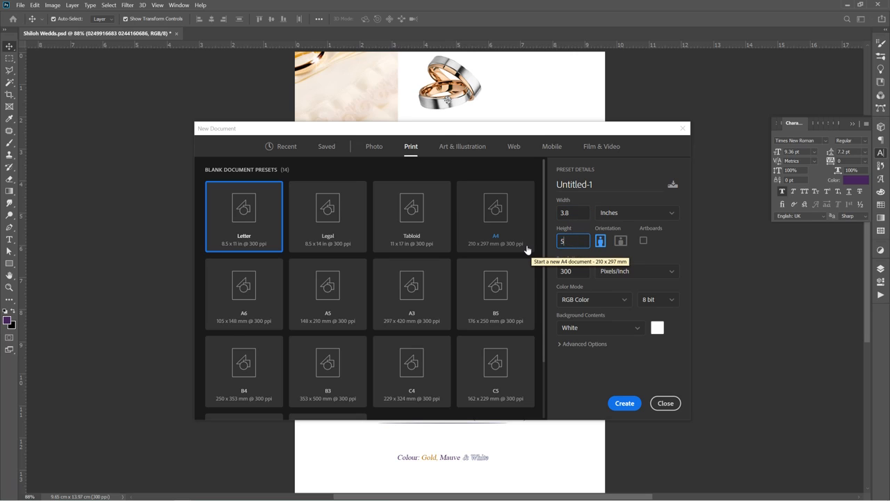
{"action": "type", "text": ".5"}
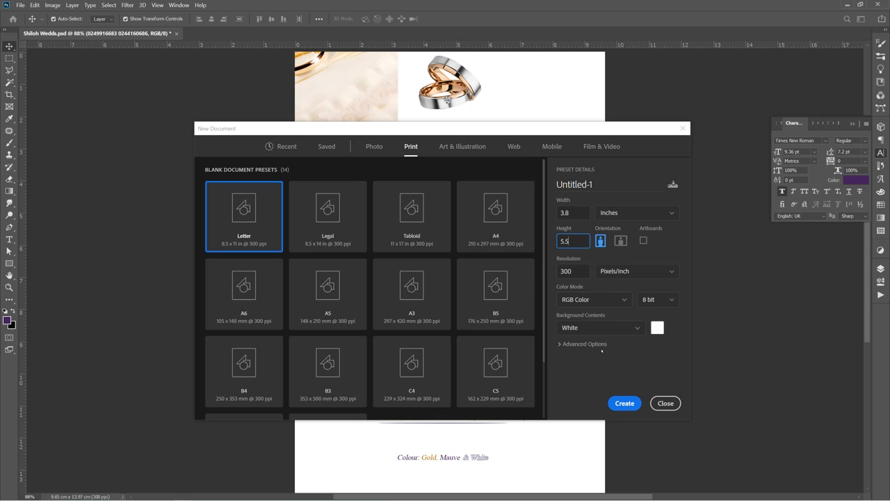
{"action": "left_click", "coordinate": [623, 405]}
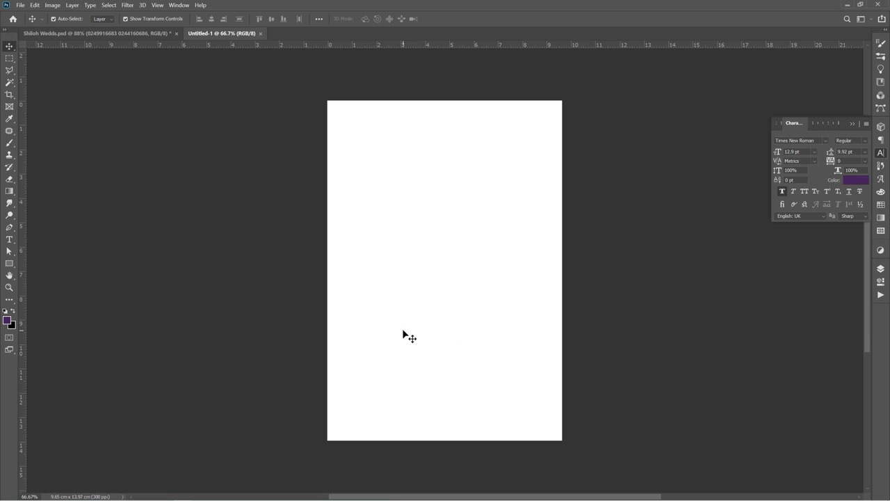
{"action": "scroll", "coordinate": [393, 394], "scroll_direction": "up", "scroll_amount": 1}
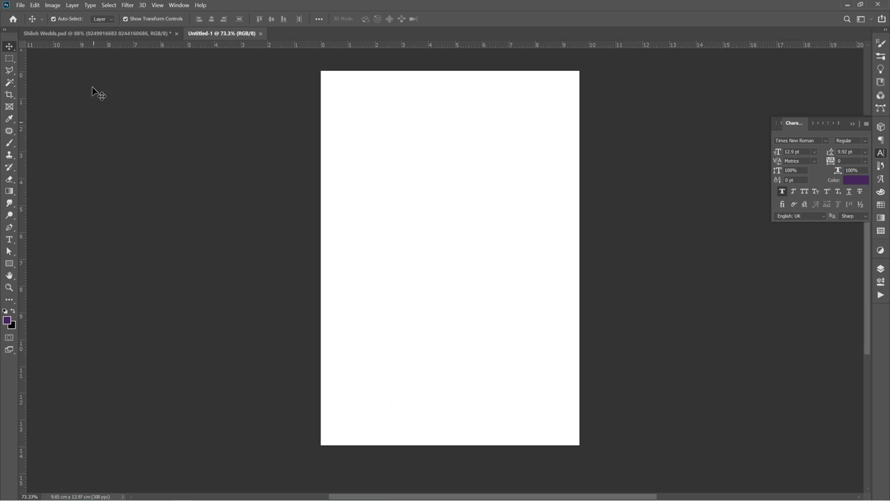
Bring the roses and rings photo from the wedding file into the new document and enlarge it to about 120% across the page's upper part.
{"action": "left_click", "coordinate": [106, 36]}
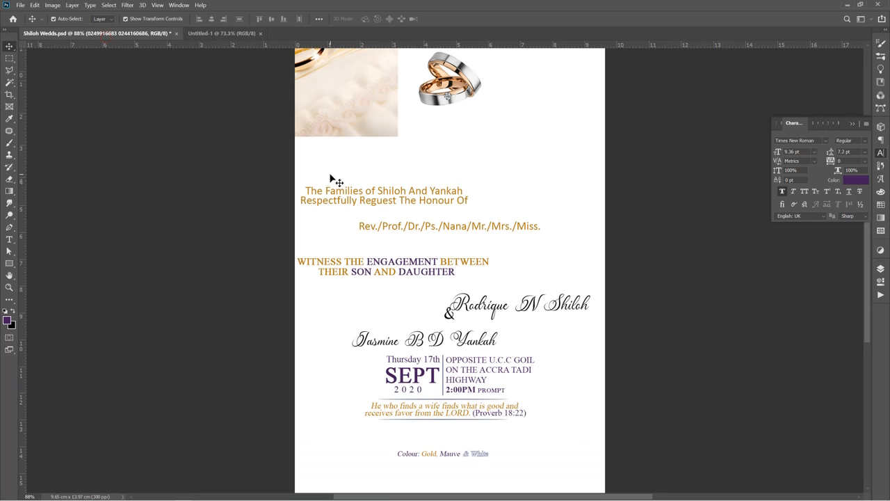
{"action": "left_click_drag", "start_coordinate": [351, 120], "coordinate": [418, 129]}
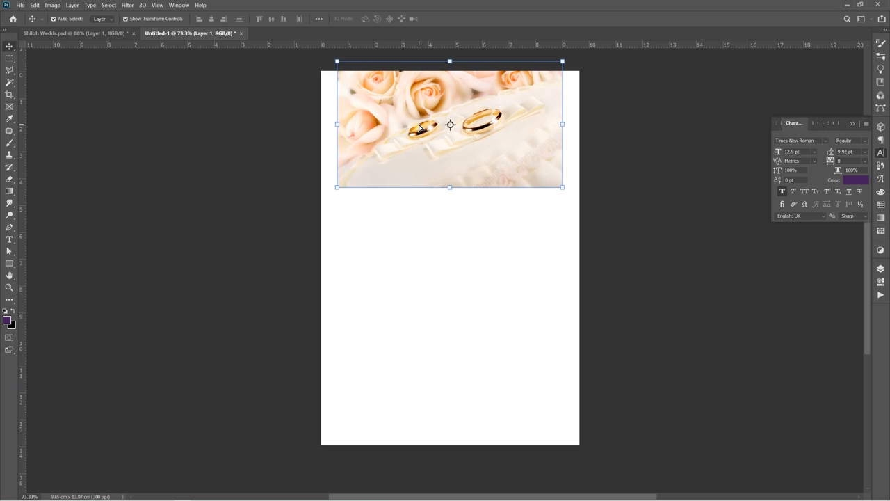
{"action": "left_click_drag", "start_coordinate": [450, 187], "coordinate": [450, 224]}
{"action": "left_click_drag", "start_coordinate": [447, 171], "coordinate": [450, 144]}
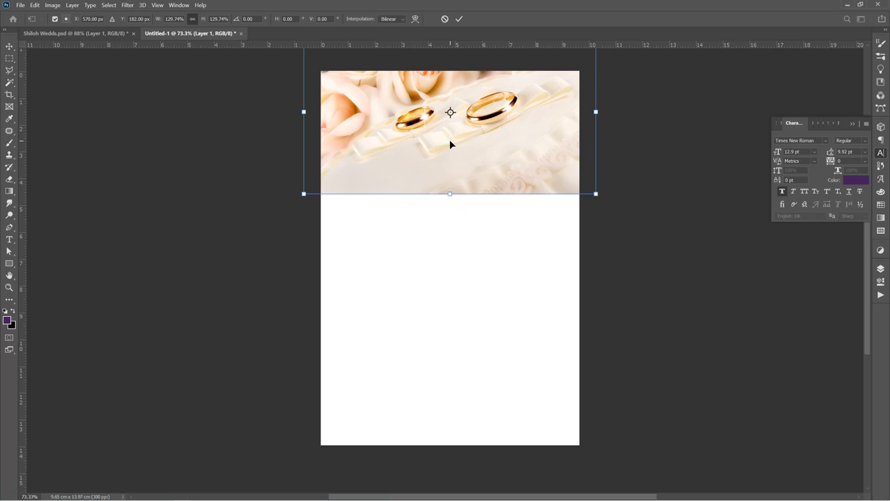
{"action": "mouse_move", "coordinate": [449, 193]}
{"action": "left_mouse_down"}
{"action": "mouse_move", "coordinate": [449, 159]}
{"action": "mouse_move", "coordinate": [448, 196]}
{"action": "left_mouse_up"}
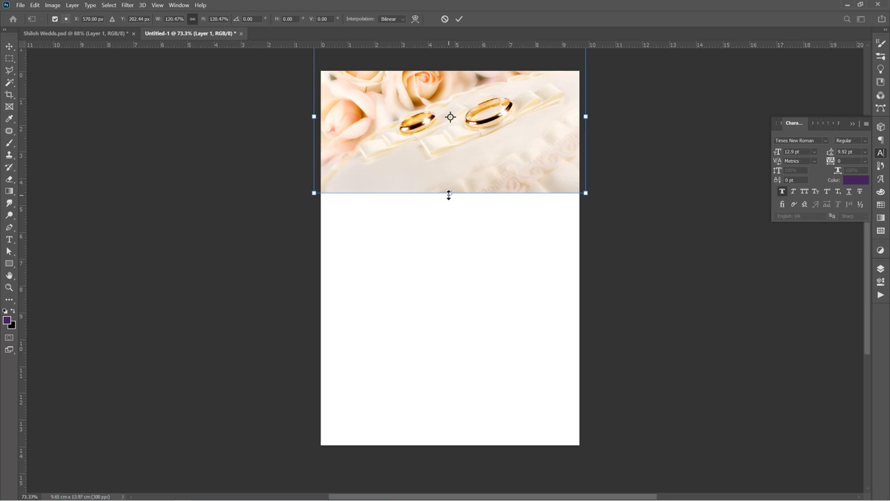
{"action": "key", "text": "Return"}
{"action": "mouse_move", "coordinate": [449, 196]}
{"action": "left_mouse_down"}
{"action": "mouse_move", "coordinate": [453, 236]}
{"action": "mouse_move", "coordinate": [435, 147]}
{"action": "mouse_move", "coordinate": [446, 192]}
{"action": "left_mouse_up"}
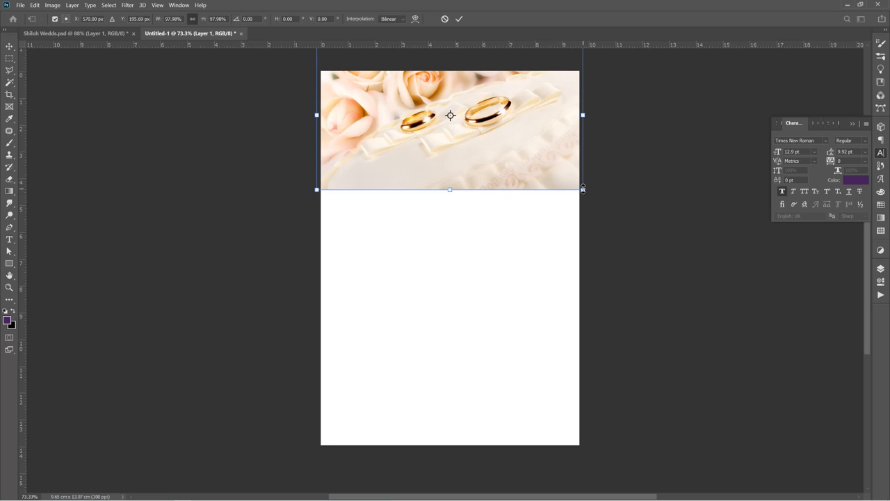
{"action": "mouse_move", "coordinate": [583, 190]}
{"action": "left_mouse_down"}
{"action": "mouse_move", "coordinate": [557, 179]}
{"action": "mouse_move", "coordinate": [594, 197]}
{"action": "mouse_move", "coordinate": [549, 169]}
{"action": "mouse_move", "coordinate": [629, 214]}
{"action": "mouse_move", "coordinate": [549, 178]}
{"action": "mouse_move", "coordinate": [583, 189]}
{"action": "left_mouse_up"}
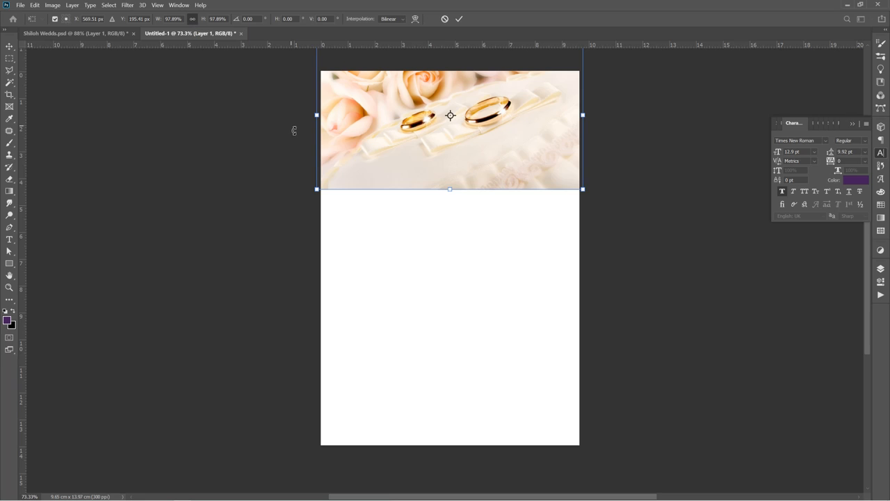
{"action": "left_click_drag", "start_coordinate": [316, 115], "coordinate": [313, 139]}
{"action": "left_click", "coordinate": [193, 20]}
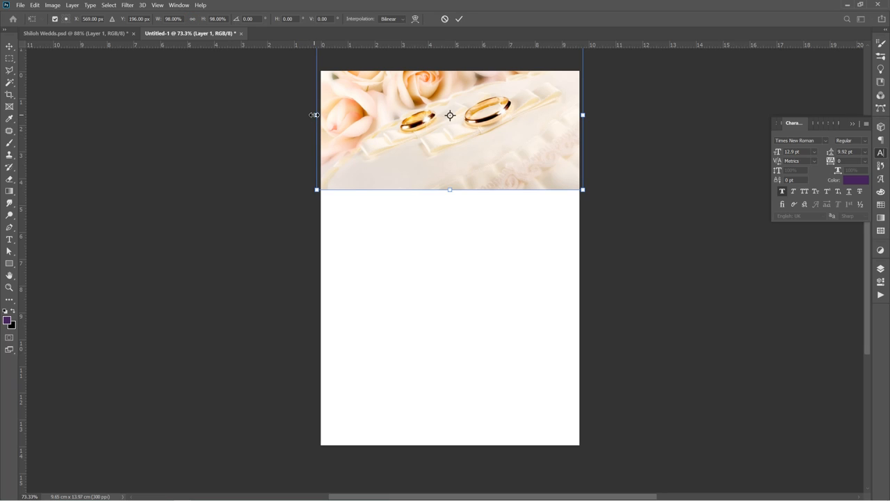
{"action": "left_click_drag", "start_coordinate": [313, 116], "coordinate": [450, 161]}
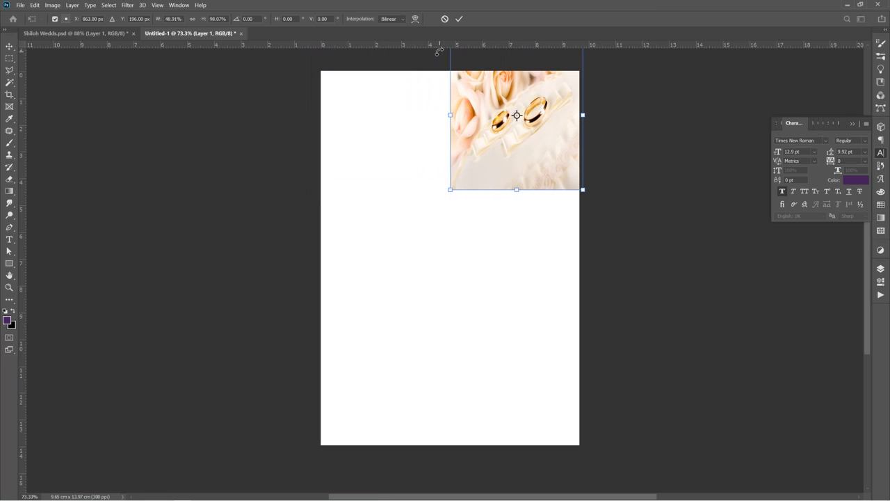
{"action": "left_click", "coordinate": [445, 19]}
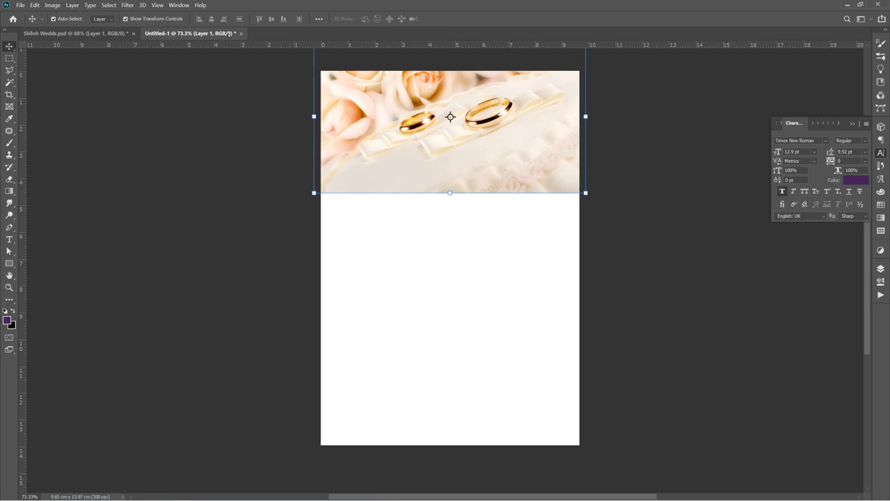
Scale the rings photo proportionally to about 97.6%, bringing its left edge to the page's left edge.
{"action": "left_click", "coordinate": [313, 117]}
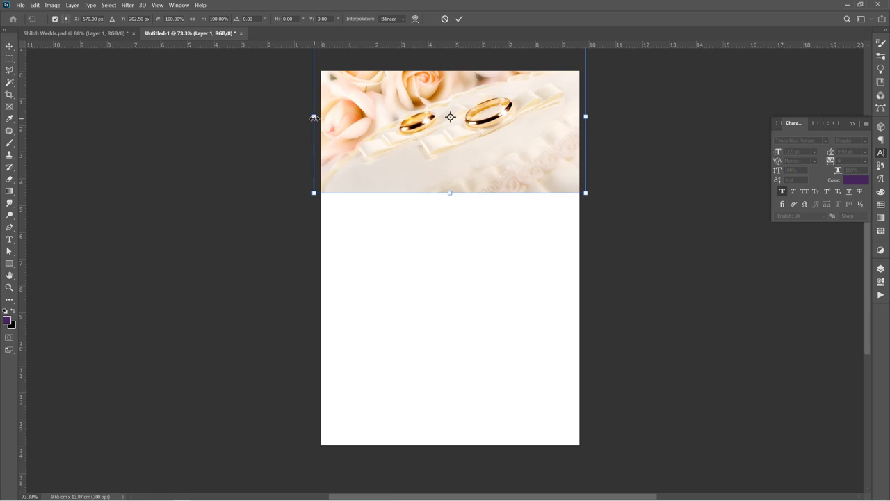
{"action": "left_click", "coordinate": [193, 20]}
{"action": "left_click_drag", "start_coordinate": [312, 116], "coordinate": [321, 172]}
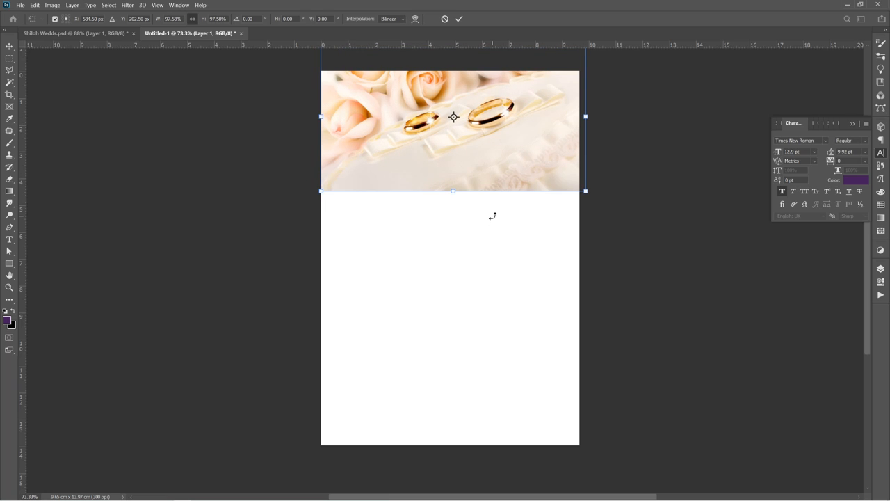
{"action": "key", "text": "Return"}
{"action": "mouse_move", "coordinate": [762, 495]}
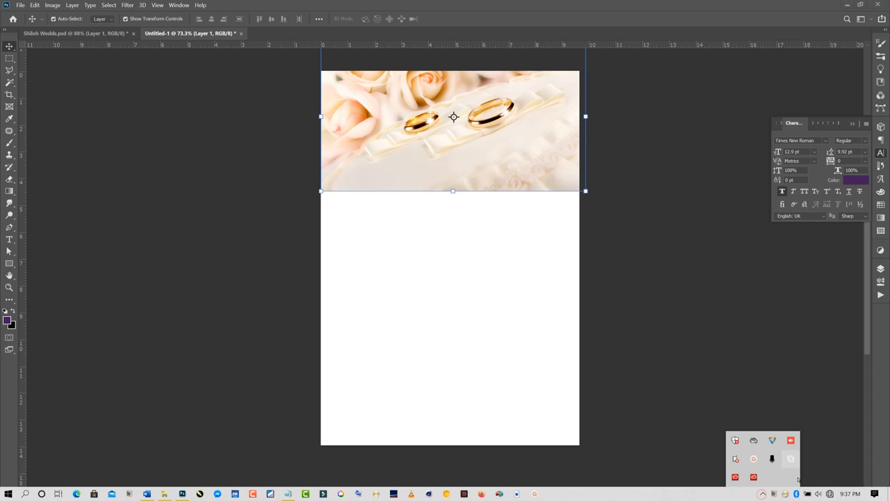
{"action": "left_click", "coordinate": [754, 458]}
{"action": "left_click", "coordinate": [799, 473]}
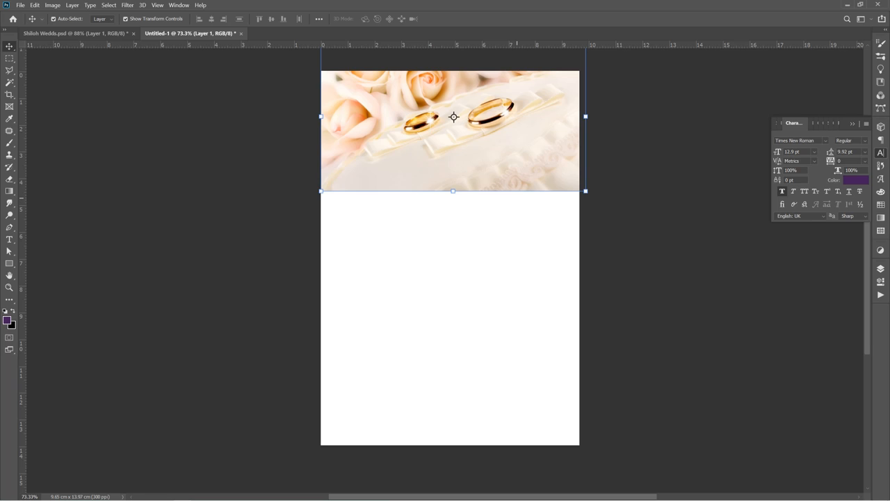
Shift the rings photo slightly left to centre it horizontally on the page, and deselect it.
{"action": "left_click_drag", "start_coordinate": [470, 171], "coordinate": [468, 170]}
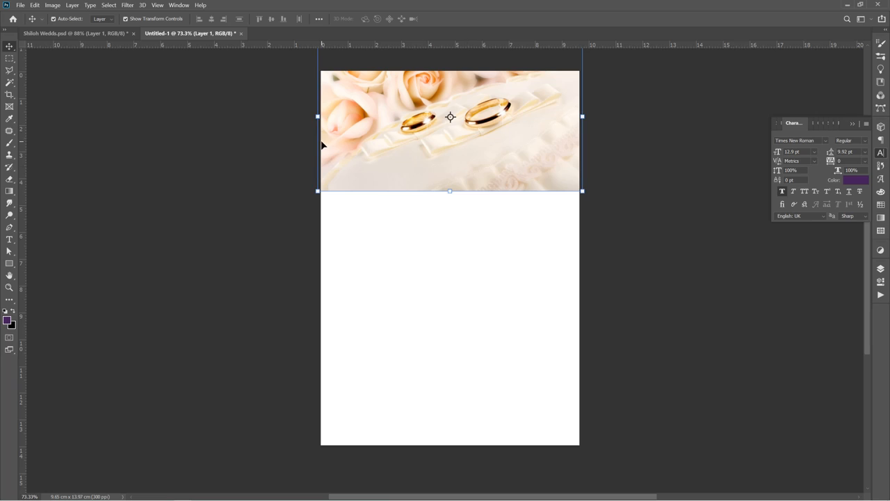
{"action": "left_click", "coordinate": [233, 121]}
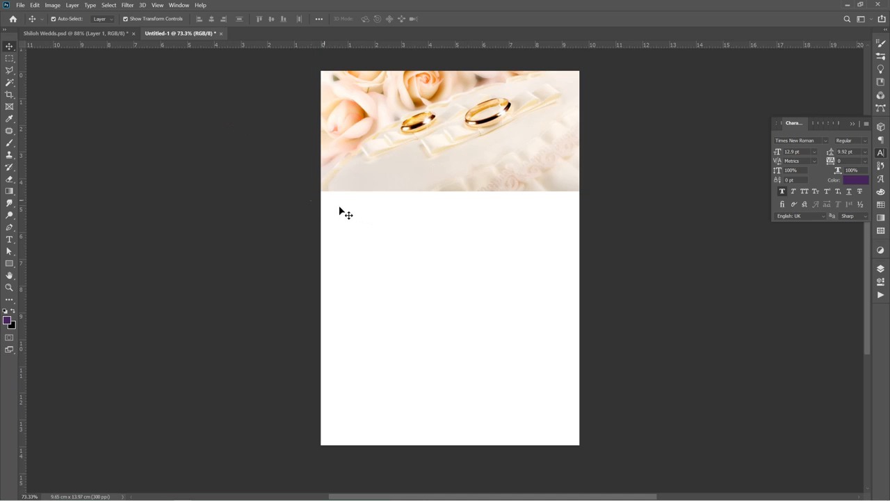
Draw a rectangle about 1207 by 1258 px over the page below the rings and fill it with dark purple.
{"action": "left_click", "coordinate": [9, 263]}
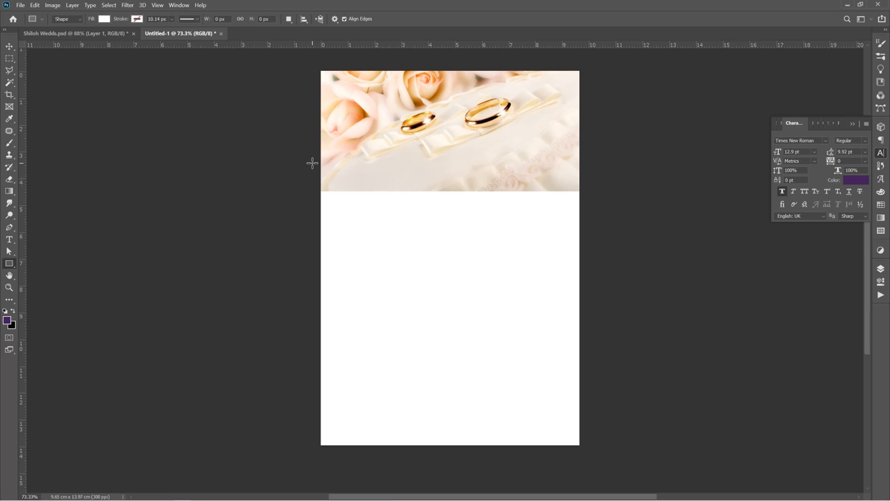
{"action": "left_click_drag", "start_coordinate": [312, 163], "coordinate": [585, 434]}
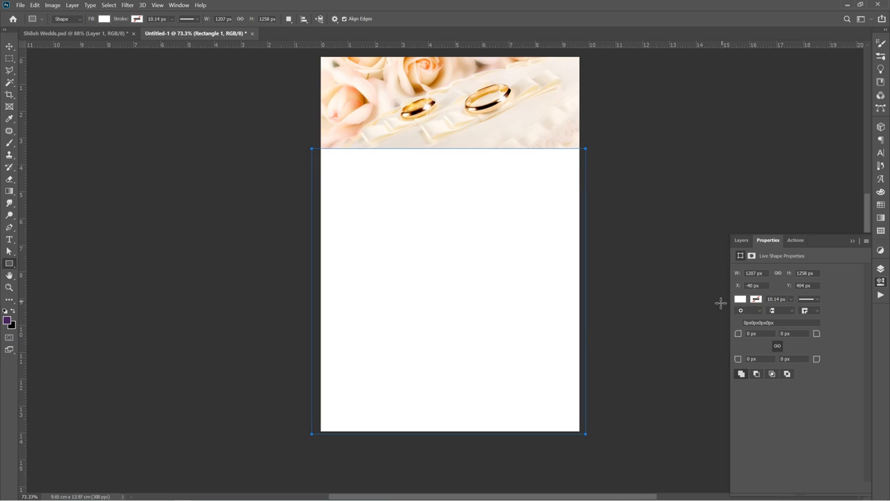
{"action": "left_click", "coordinate": [740, 299]}
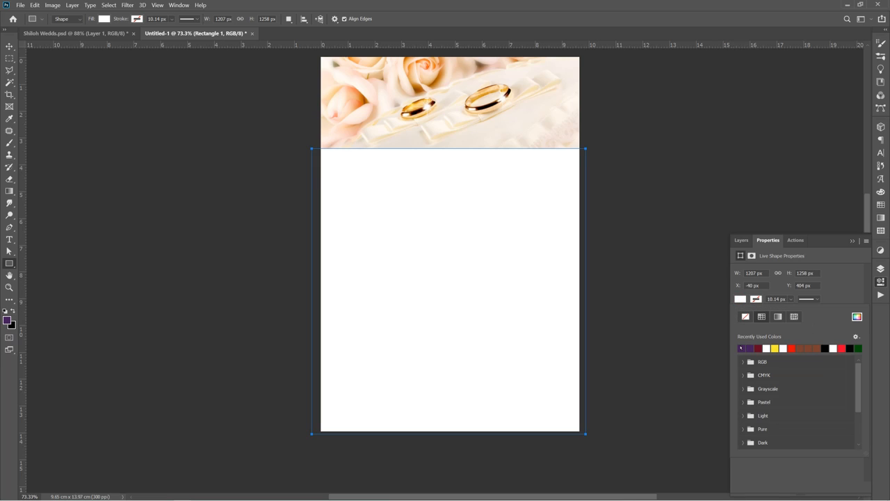
{"action": "left_click", "coordinate": [741, 347]}
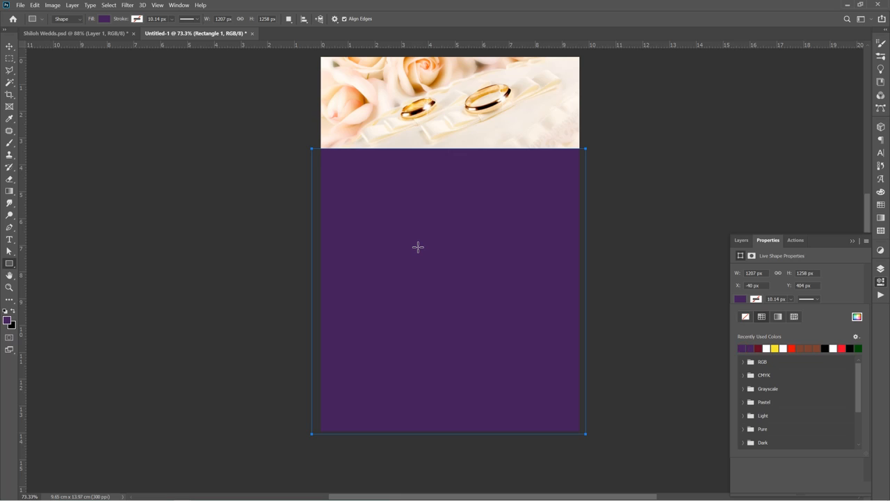
{"action": "key", "text": "v"}
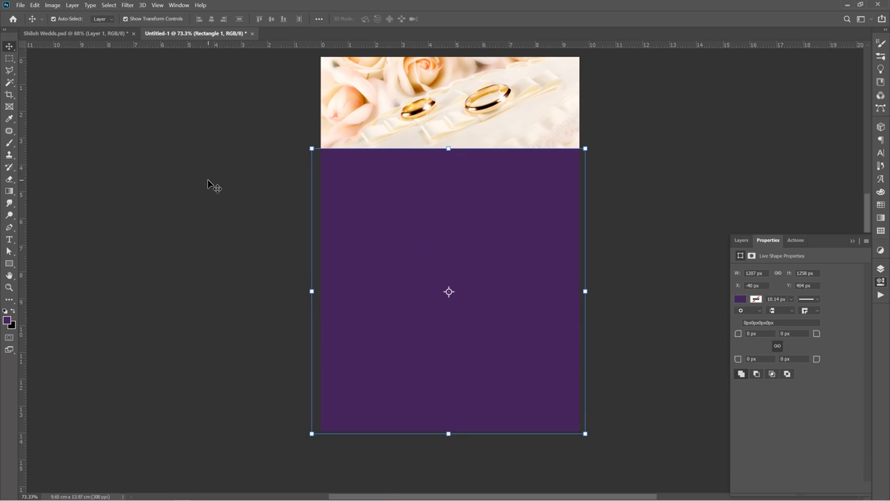
{"action": "left_click", "coordinate": [209, 182]}
Duplicate the purple rectangle and move the copy up over the photo to about Y 156 px.
{"action": "left_click", "coordinate": [416, 293]}
{"action": "key", "text": "ctrl+j"}
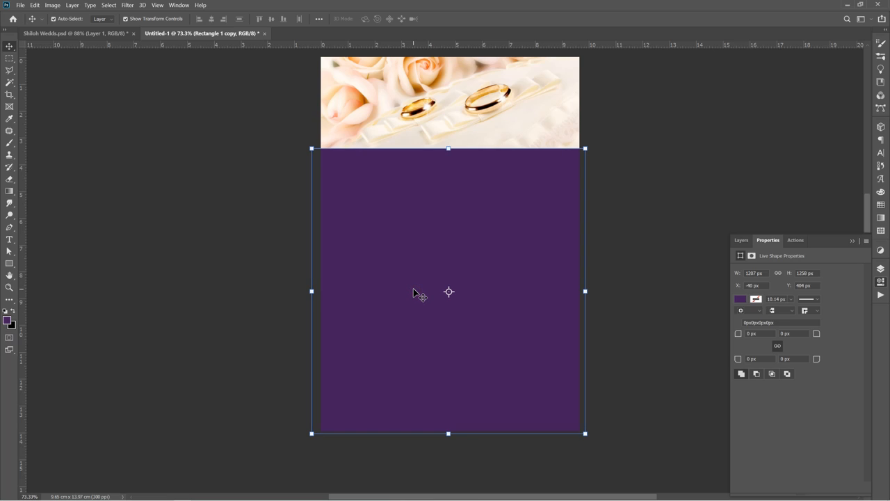
{"action": "left_click_drag", "start_coordinate": [410, 258], "coordinate": [412, 201]}
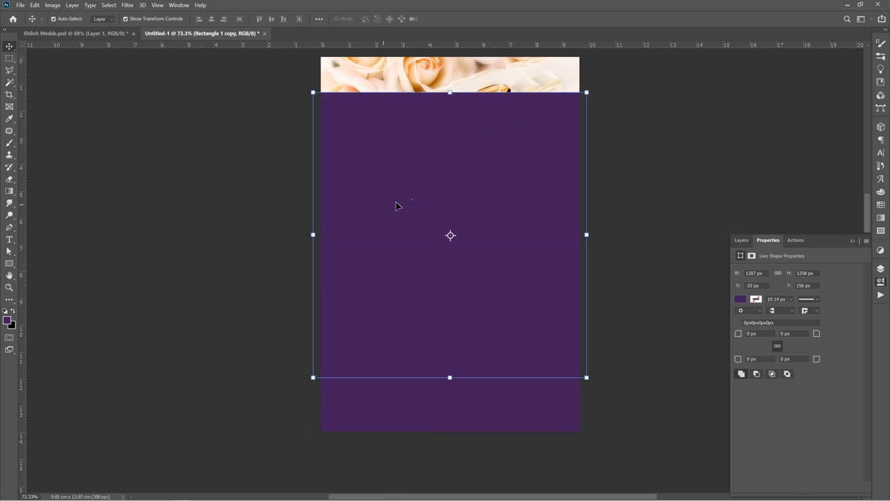
{"action": "left_click", "coordinate": [315, 242]}
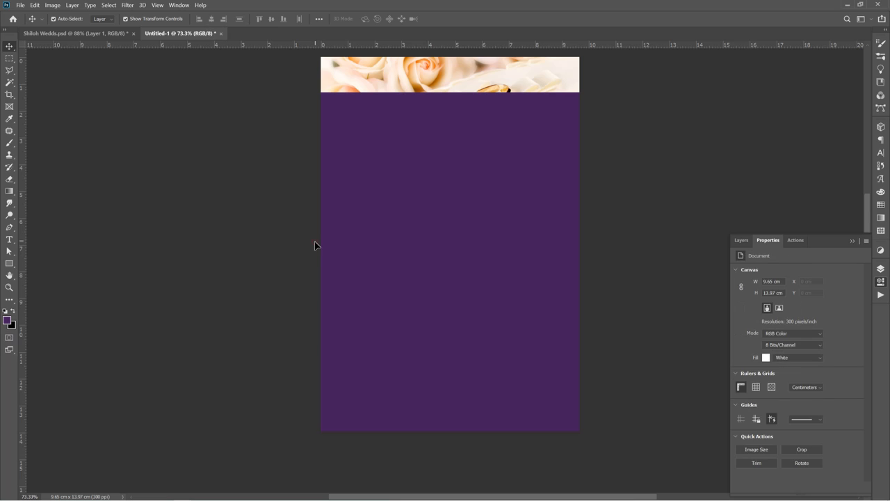
Resize the rectangle copy to about 909 px wide and 212 px high, keeping its upper edge in place over the photo.
{"action": "left_click", "coordinate": [348, 222]}
{"action": "left_click", "coordinate": [313, 234]}
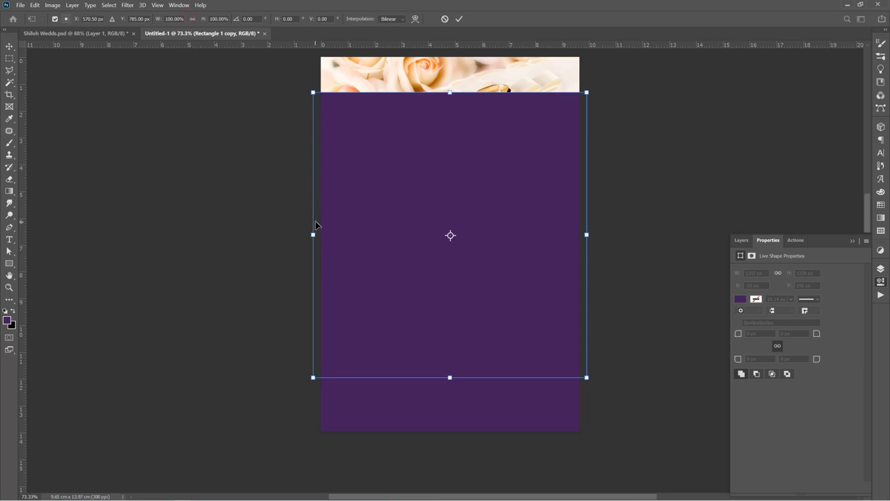
{"action": "left_click_drag", "start_coordinate": [312, 235], "coordinate": [342, 234]}
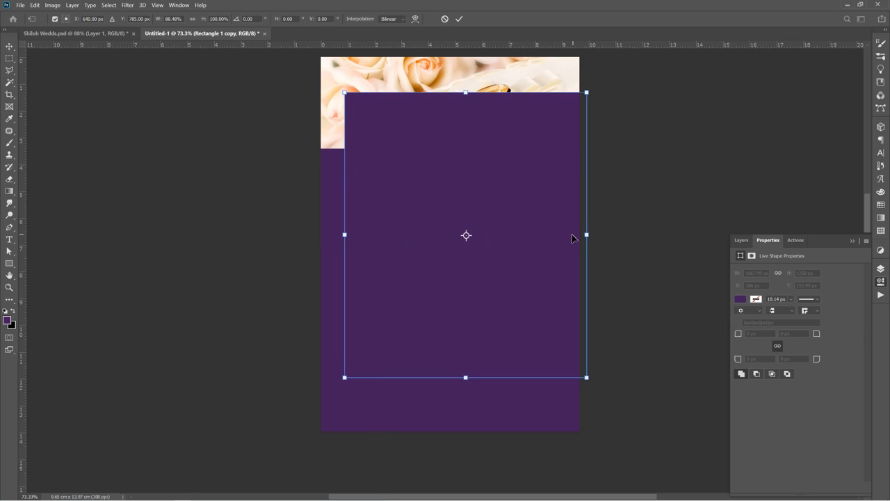
{"action": "left_click_drag", "start_coordinate": [584, 235], "coordinate": [548, 240]}
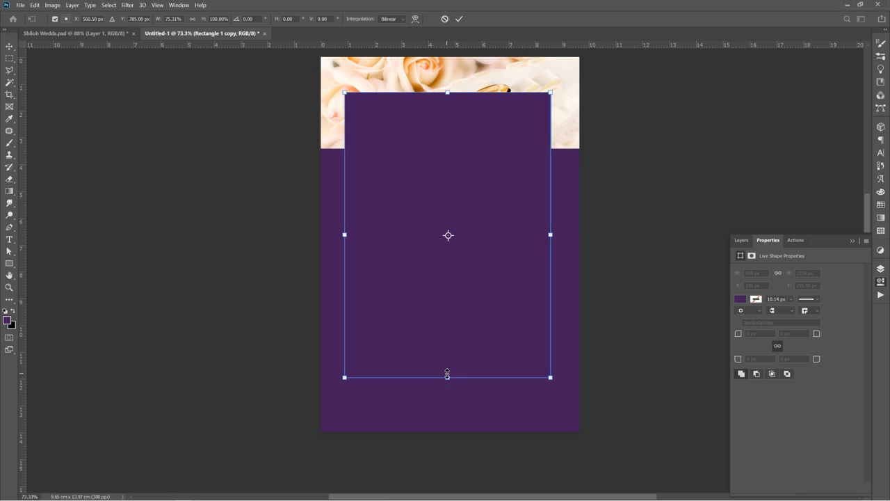
{"action": "left_click_drag", "start_coordinate": [447, 375], "coordinate": [435, 137]}
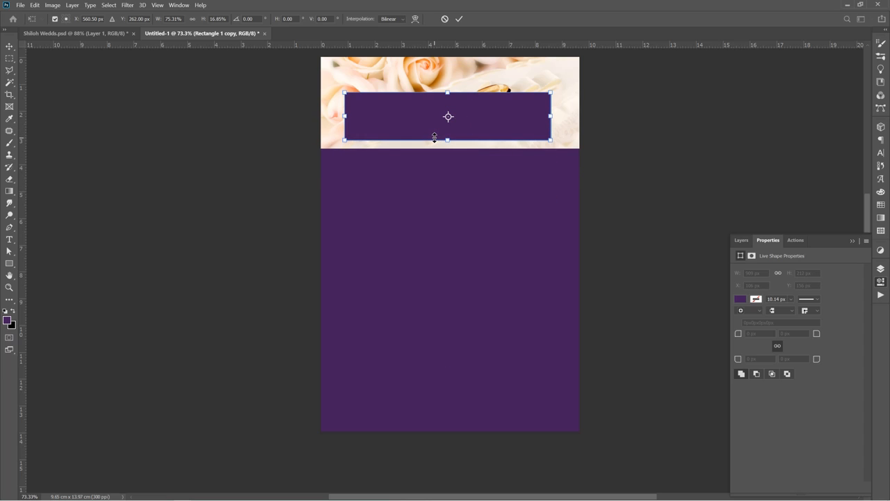
{"action": "key", "text": "Return"}
Nudge the small purple rectangle down 50 px so that it overlaps the large rectangle's upper edge, and deselect it.
{"action": "key", "text": "shift+Down"}
{"action": "key", "text": "shift+Down"}
{"action": "key", "text": "shift+Down"}
{"action": "key", "text": "shift+Down"}
{"action": "key", "text": "shift+Down"}
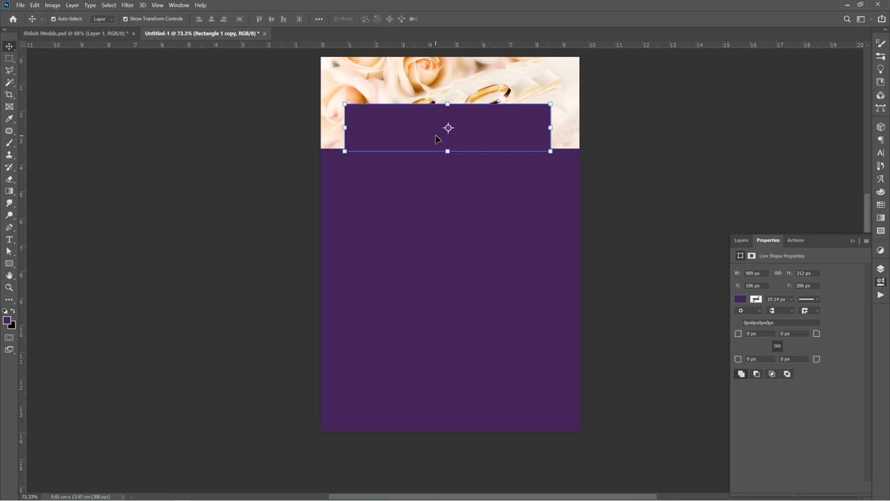
{"action": "left_click", "coordinate": [203, 141]}
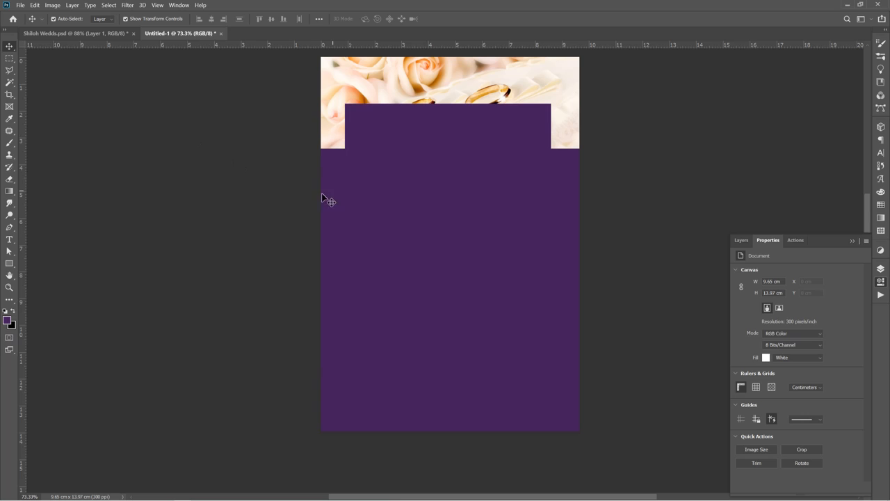
Draw a white rectangle about 1106 by 1149 px over the large purple panel, starting at the panel's upper edge.
{"action": "left_click", "coordinate": [380, 248]}
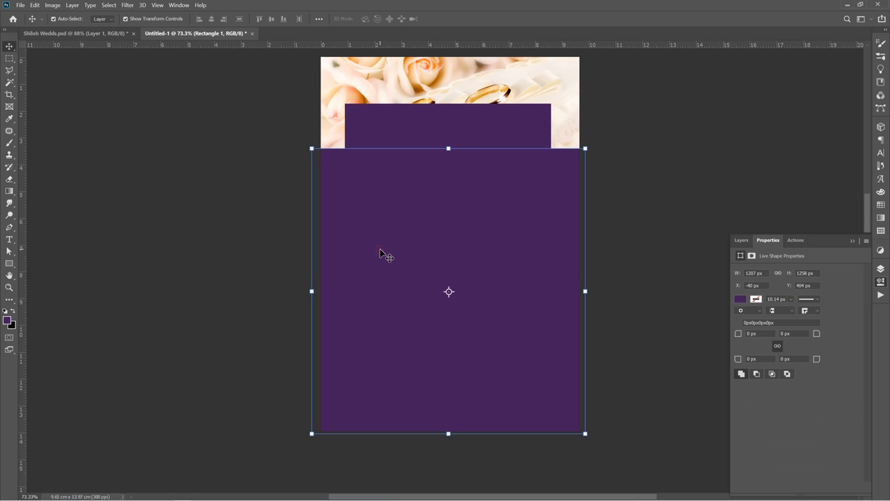
{"action": "left_click", "coordinate": [193, 201]}
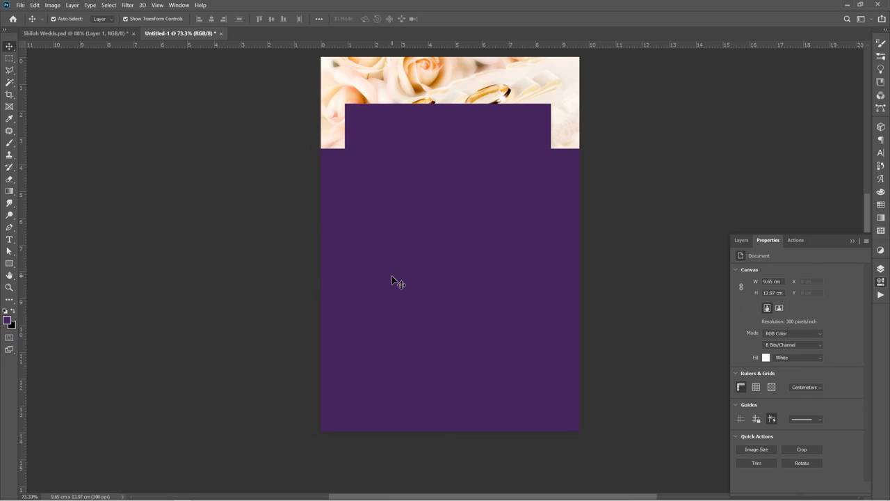
{"action": "left_click", "coordinate": [9, 264]}
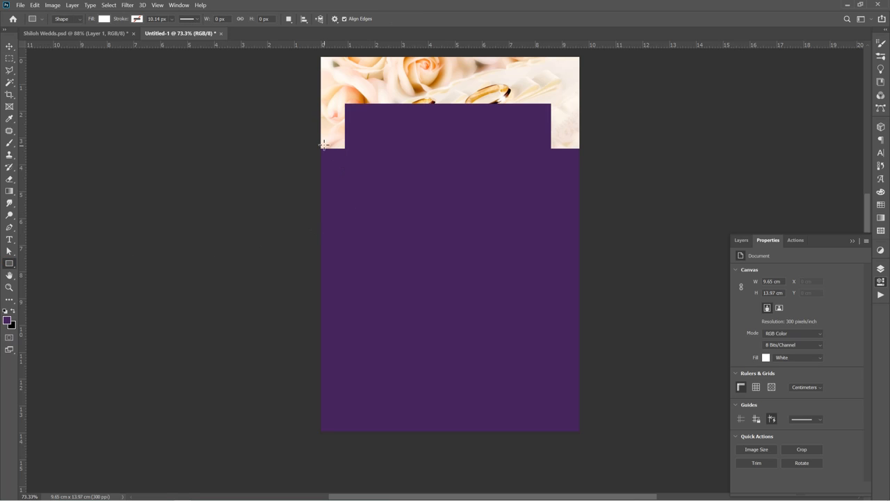
{"action": "left_click_drag", "start_coordinate": [331, 147], "coordinate": [580, 408]}
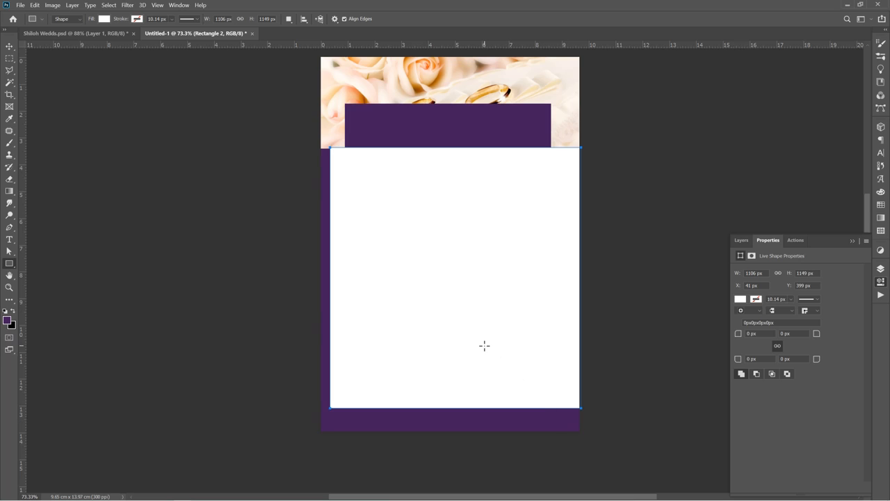
Shift the white rectangle slightly, centre it horizontally on the whole canvas, and clear the canvas selection.
{"action": "key", "text": "v"}
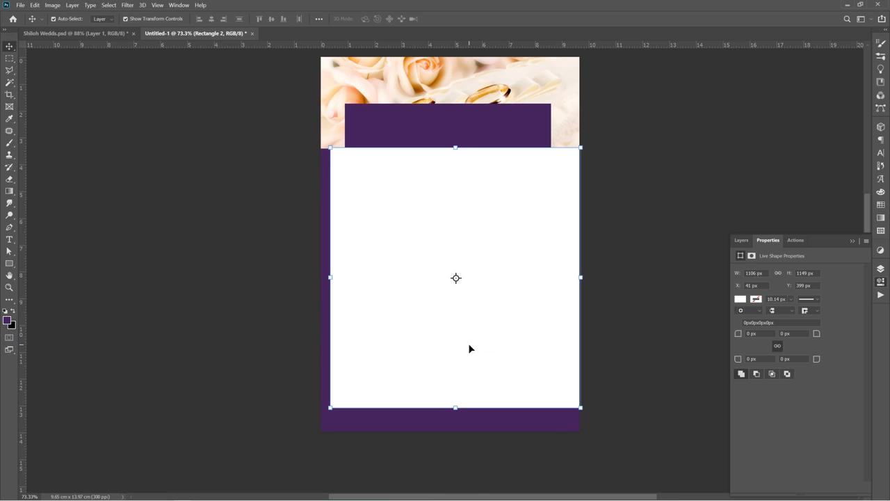
{"action": "left_click_drag", "start_coordinate": [469, 348], "coordinate": [466, 349]}
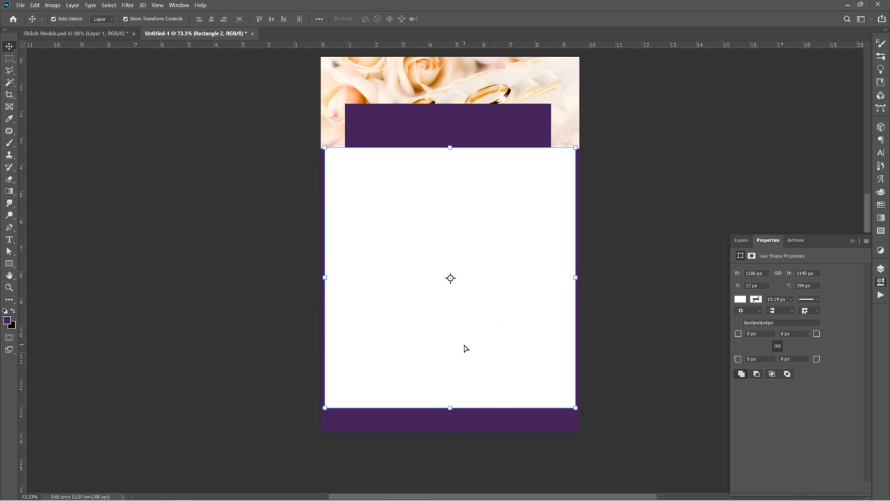
{"action": "key", "text": "ctrl+a"}
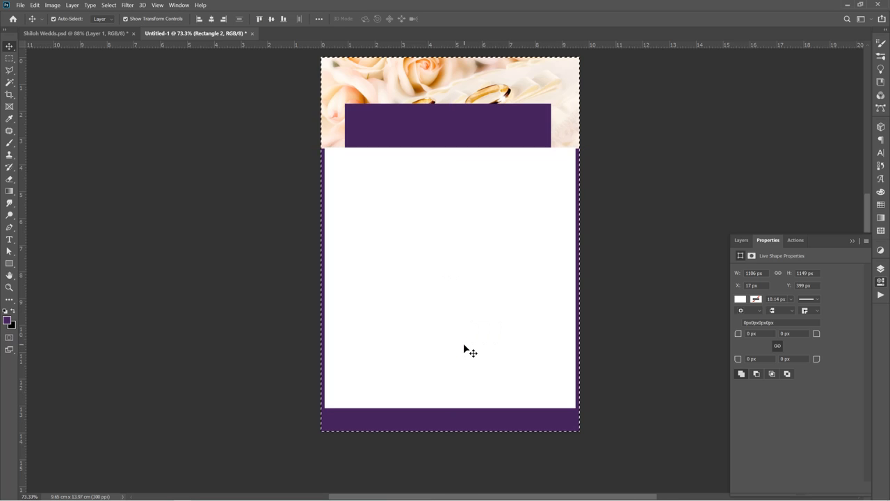
{"action": "left_click", "coordinate": [211, 21]}
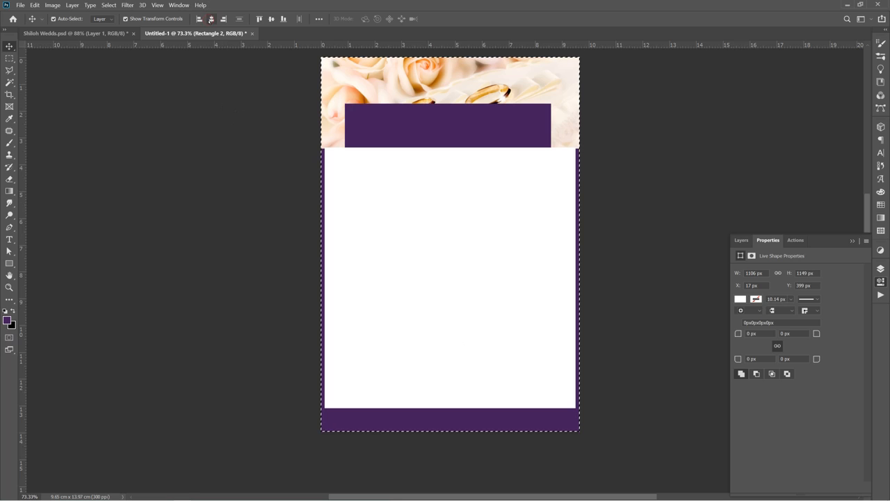
{"action": "left_click", "coordinate": [211, 20]}
{"action": "key", "text": "ctrl+d"}
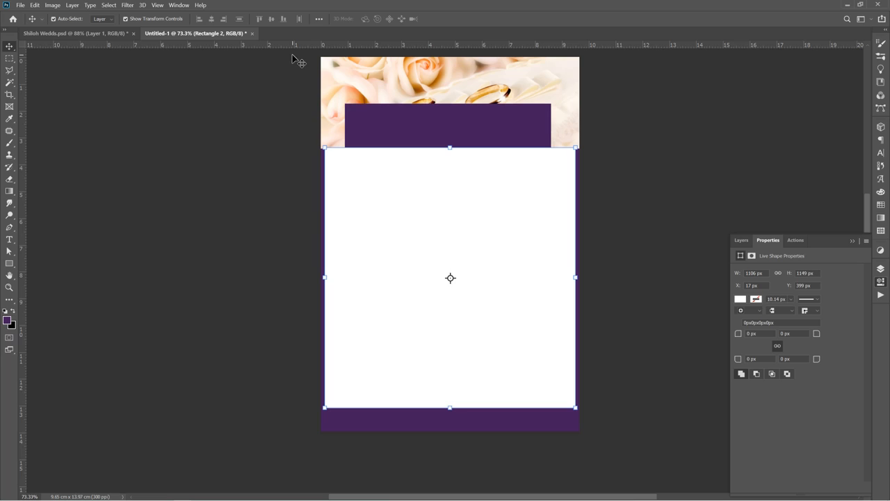
Turn the white rectangle into a frame with no fill and a white stroke 15.6 px wide.
{"action": "key", "text": "u"}
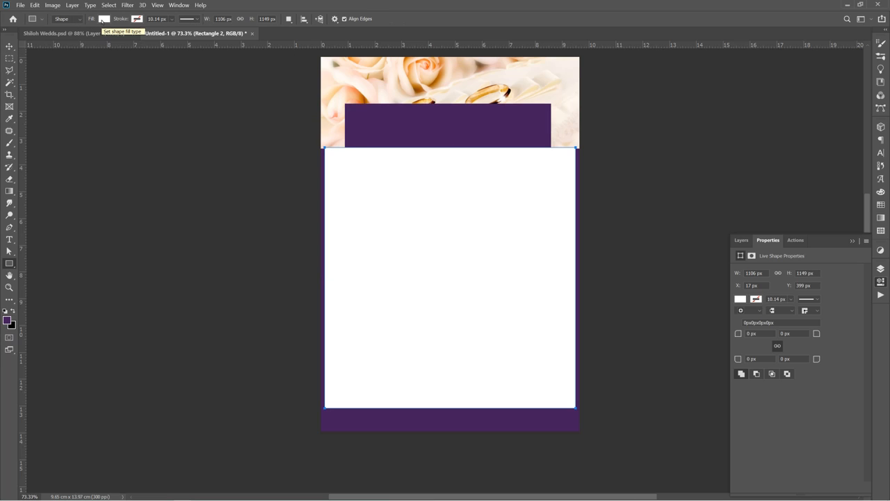
{"action": "left_click", "coordinate": [103, 19]}
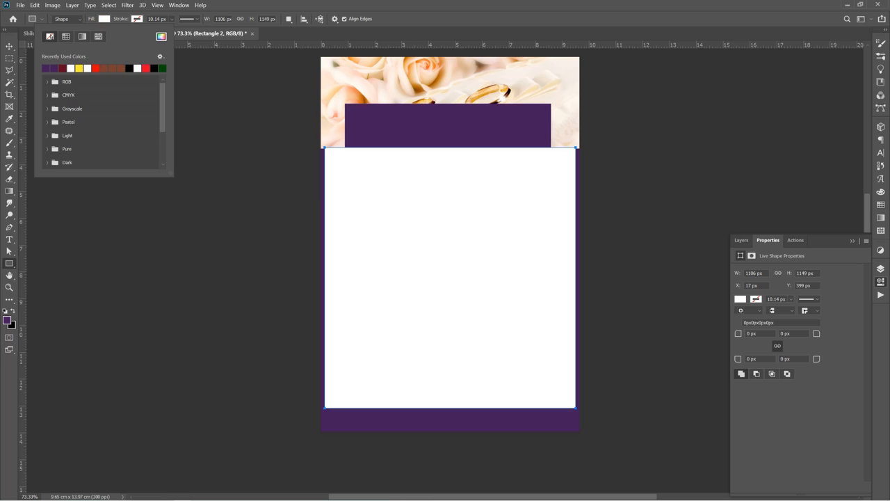
{"action": "left_click", "coordinate": [51, 37]}
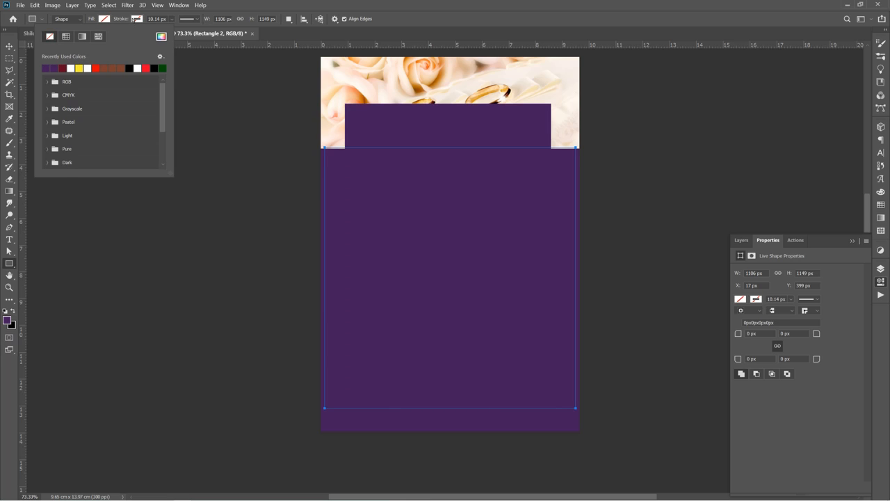
{"action": "left_click", "coordinate": [137, 18]}
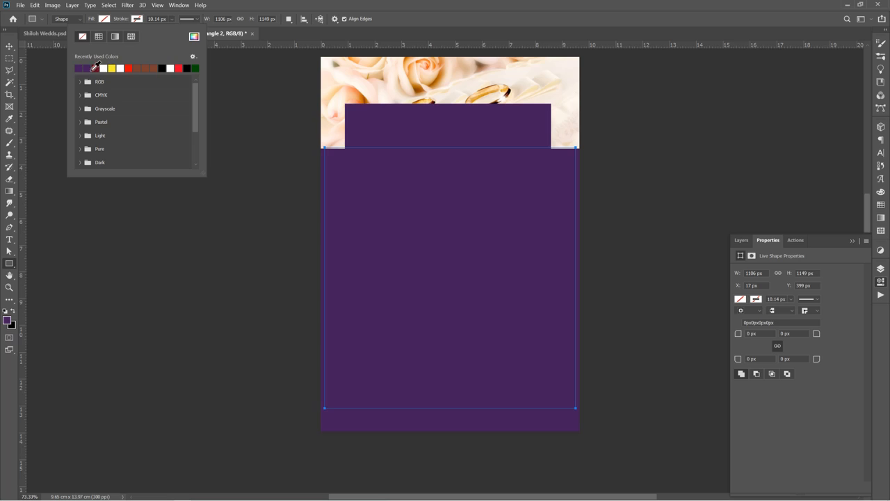
{"action": "left_click", "coordinate": [104, 67]}
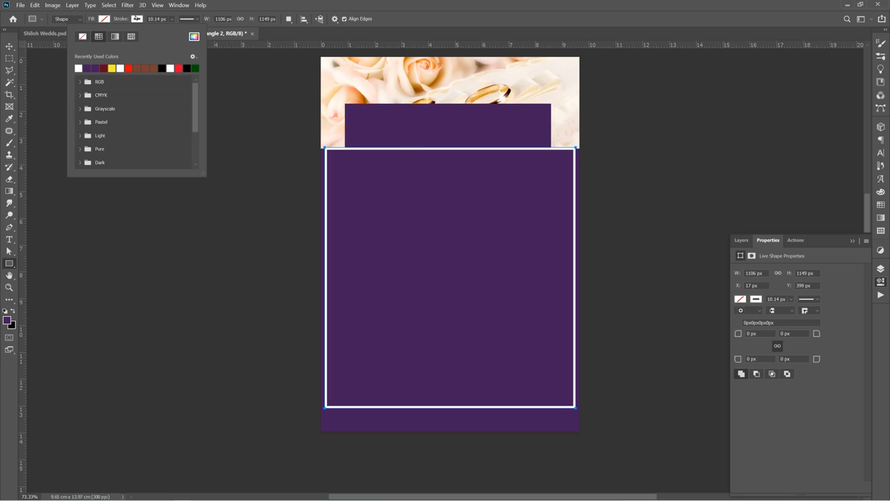
{"action": "left_click", "coordinate": [170, 20]}
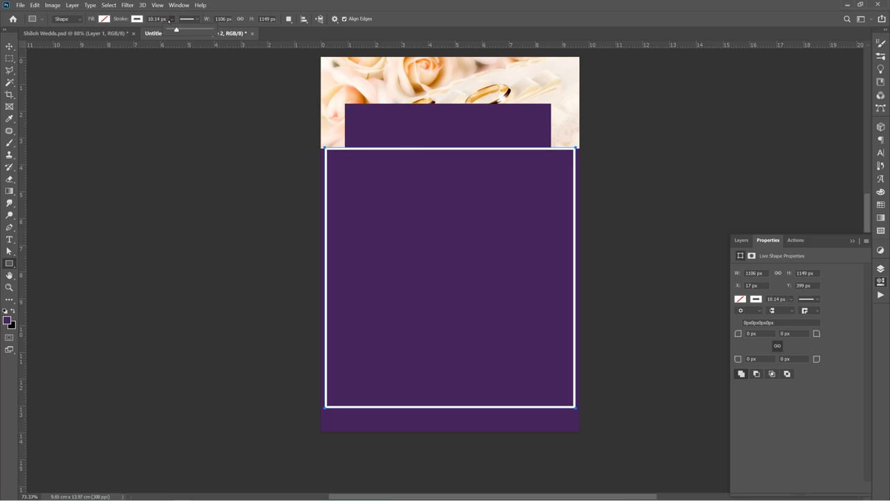
{"action": "left_click_drag", "start_coordinate": [176, 29], "coordinate": [177, 31]}
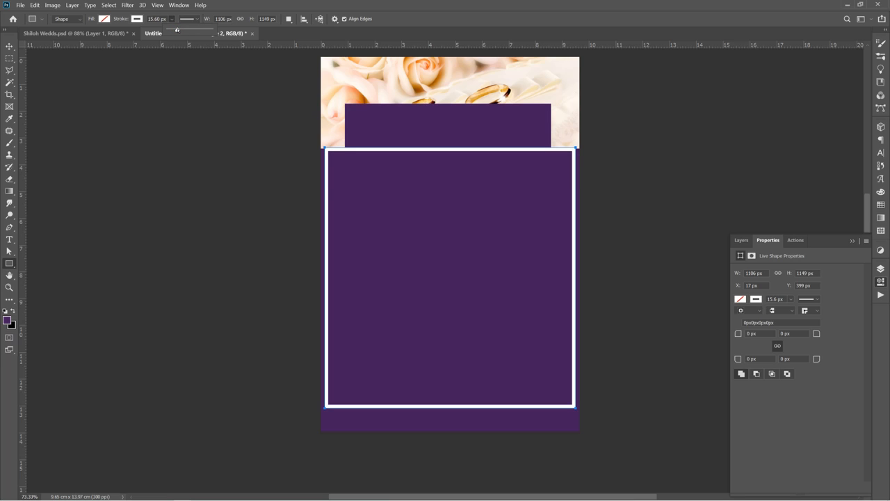
Centre the small purple rectangle above the frame horizontally on the whole canvas, and deselect it.
{"action": "key", "text": "v"}
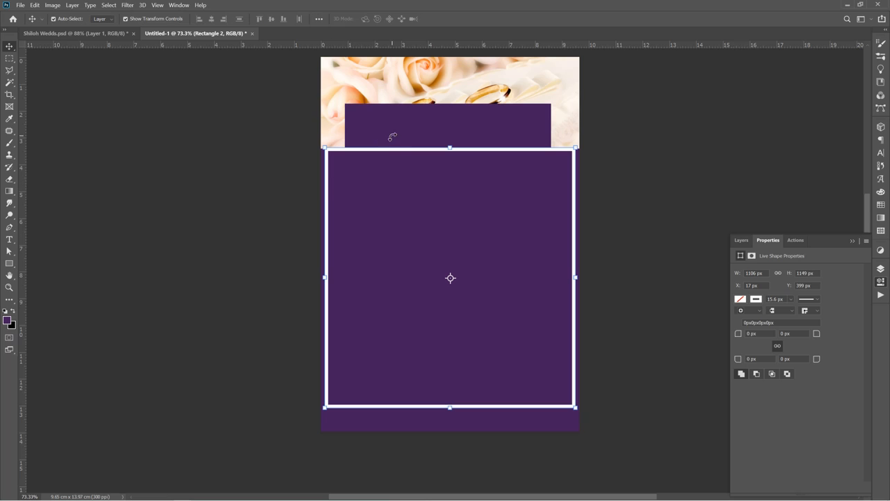
{"action": "left_click", "coordinate": [390, 134]}
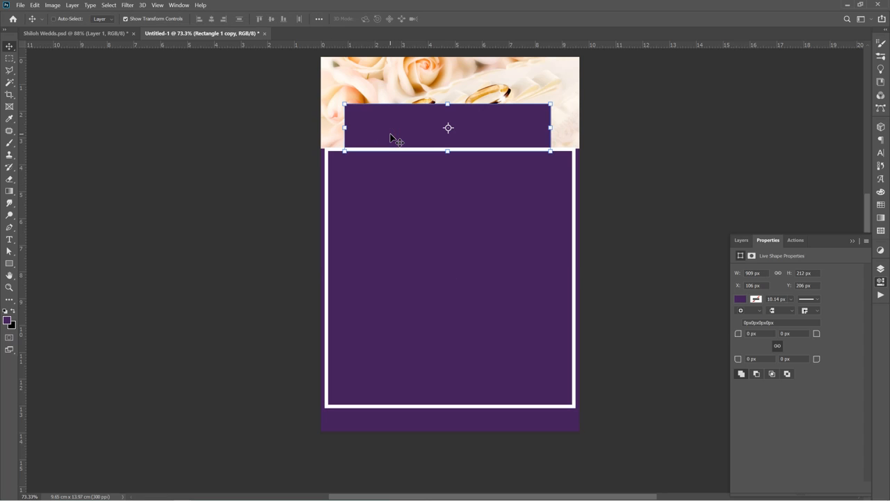
{"action": "key", "text": "ctrl+a"}
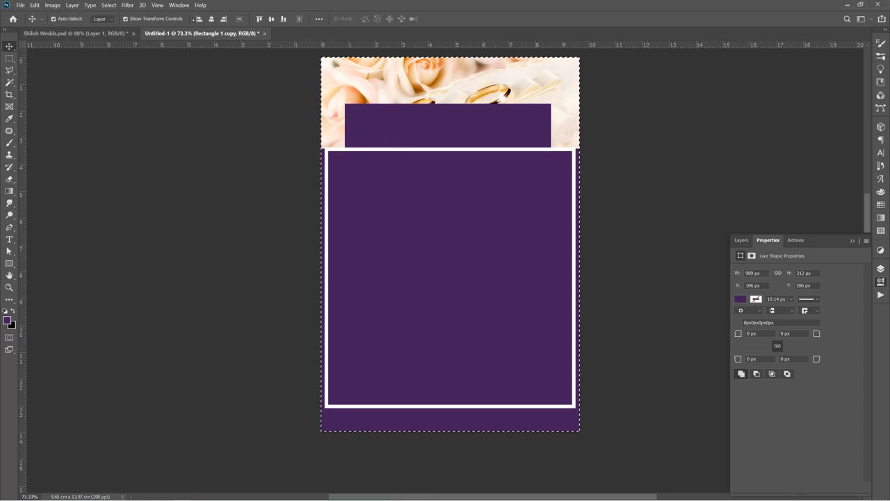
{"action": "left_click", "coordinate": [211, 19]}
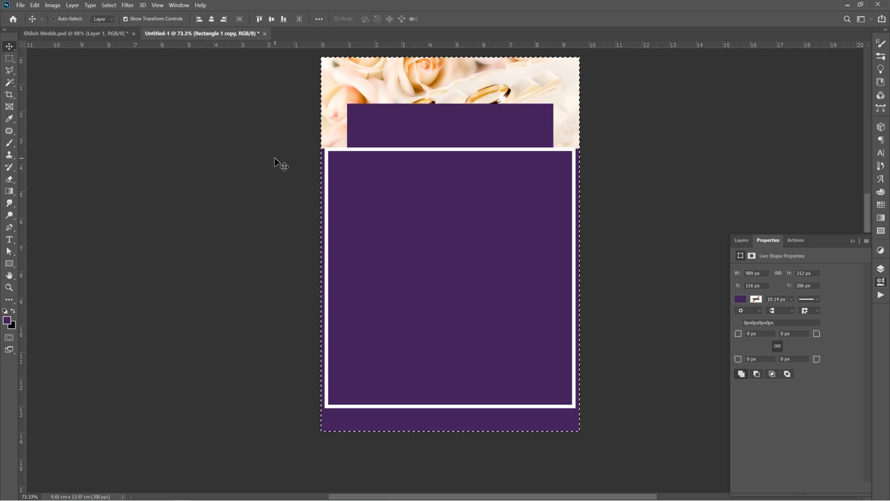
{"action": "key", "text": "ctrl+d"}
{"action": "left_click", "coordinate": [261, 177]}
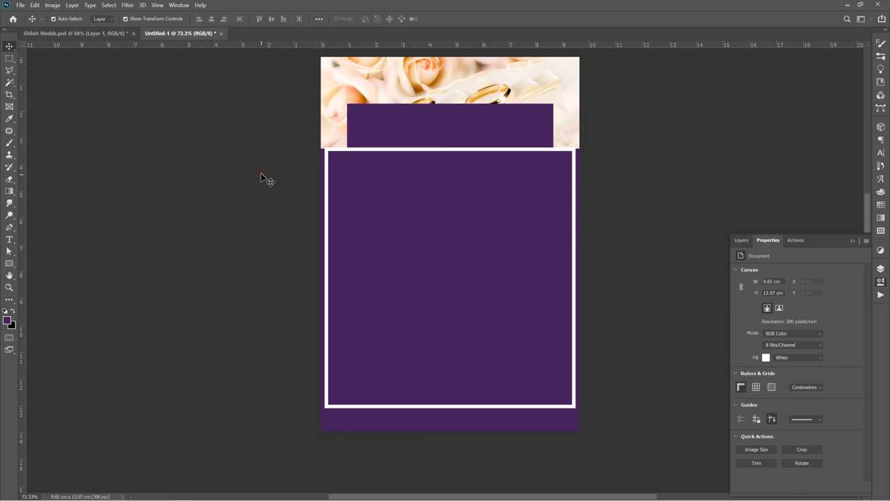
Stretch the white frame downward to about 1227 px high, close to the page's lower edge, keeping its width.
{"action": "left_click", "coordinate": [437, 407]}
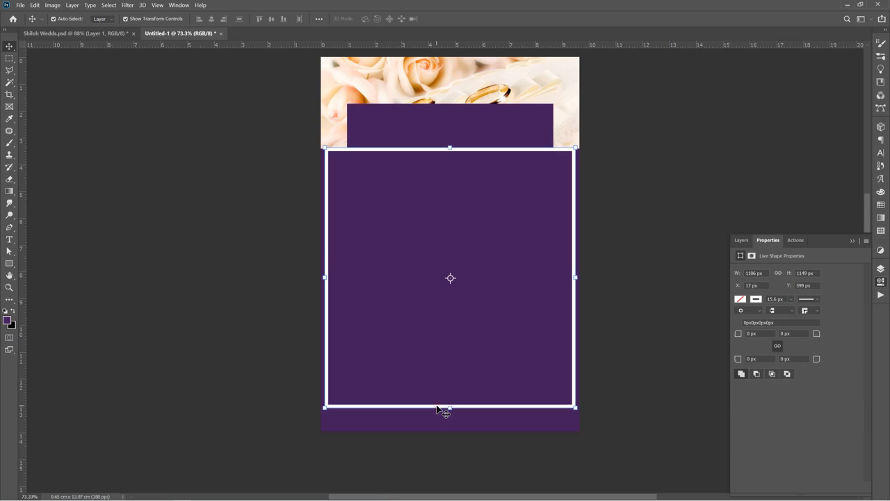
{"action": "left_click", "coordinate": [320, 276]}
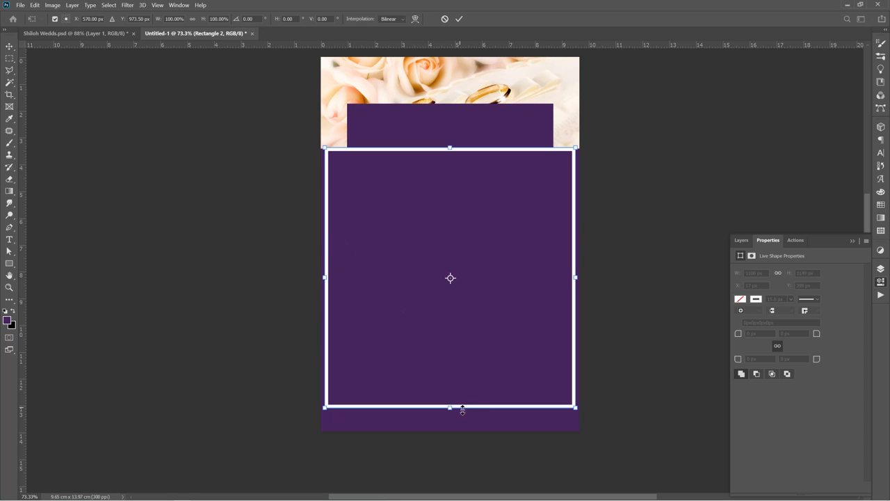
{"action": "left_click_drag", "start_coordinate": [450, 406], "coordinate": [449, 425]}
{"action": "key", "text": "Return"}
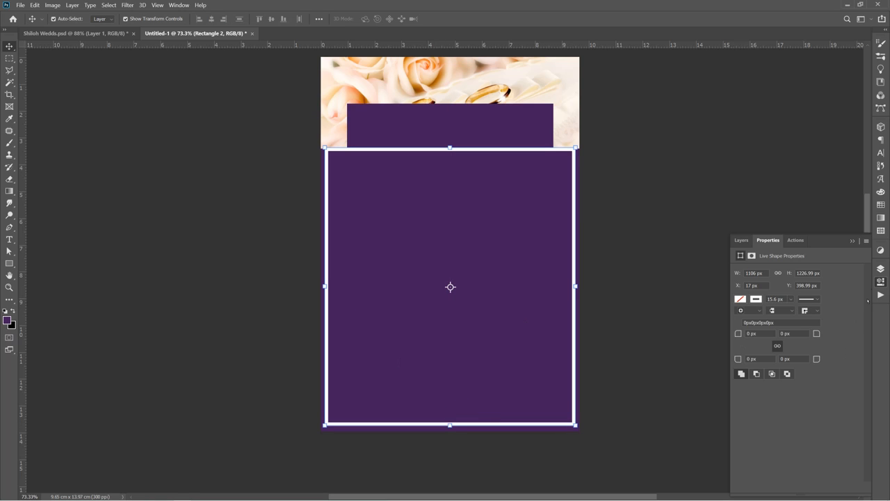
Narrow the white frame to about 95% of its width and centre it horizontally on the canvas.
{"action": "left_click", "coordinate": [881, 269]}
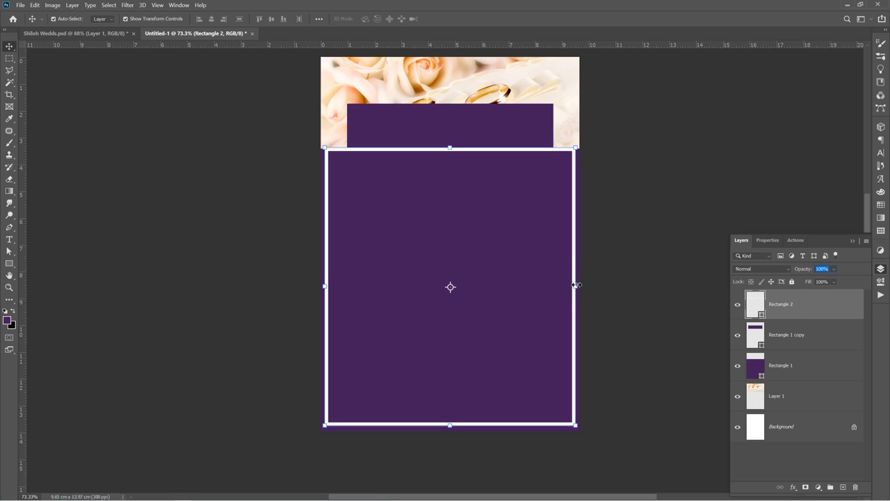
{"action": "left_click_drag", "start_coordinate": [575, 288], "coordinate": [563, 288]}
{"action": "key", "text": "Return"}
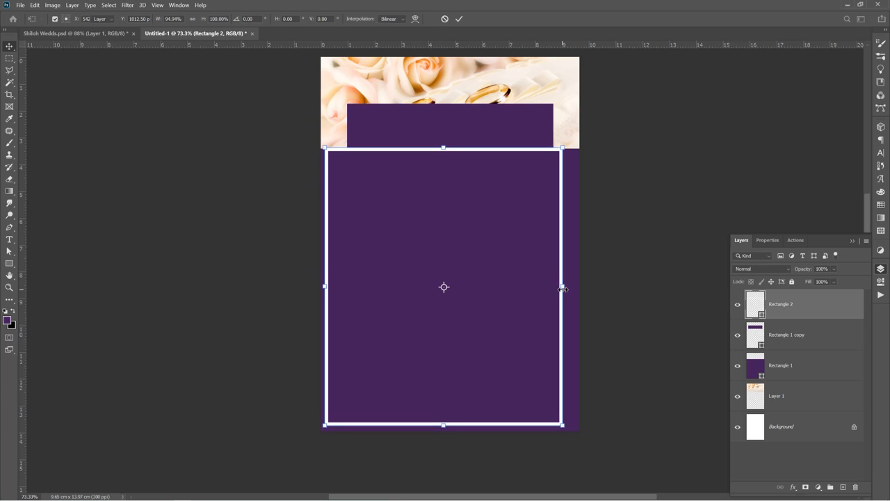
{"action": "key", "text": "ctrl+a"}
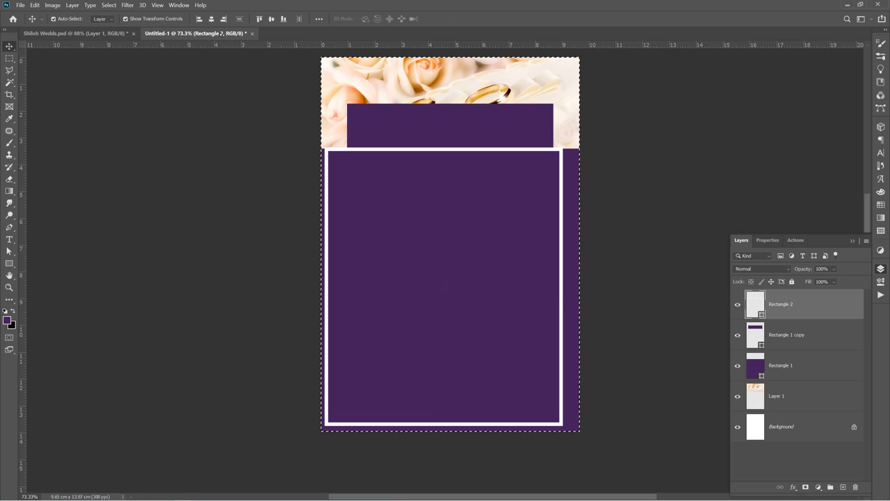
{"action": "left_click", "coordinate": [210, 21]}
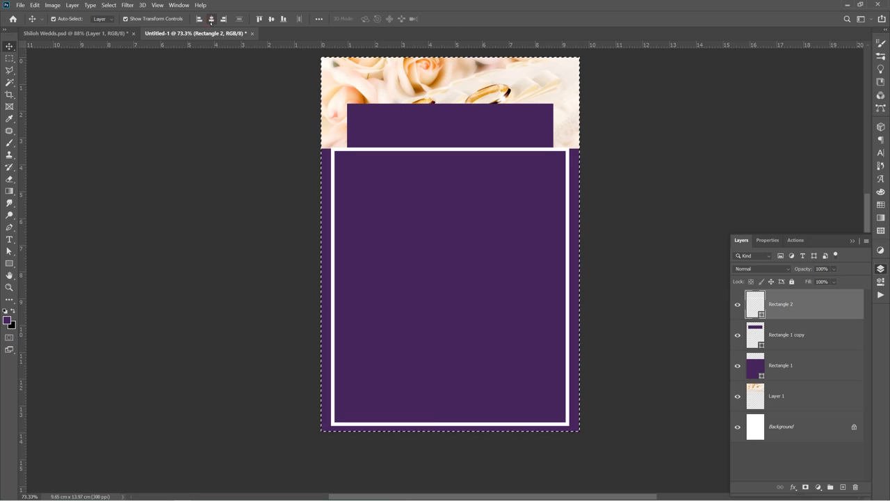
{"action": "key", "text": "ctrl+d"}
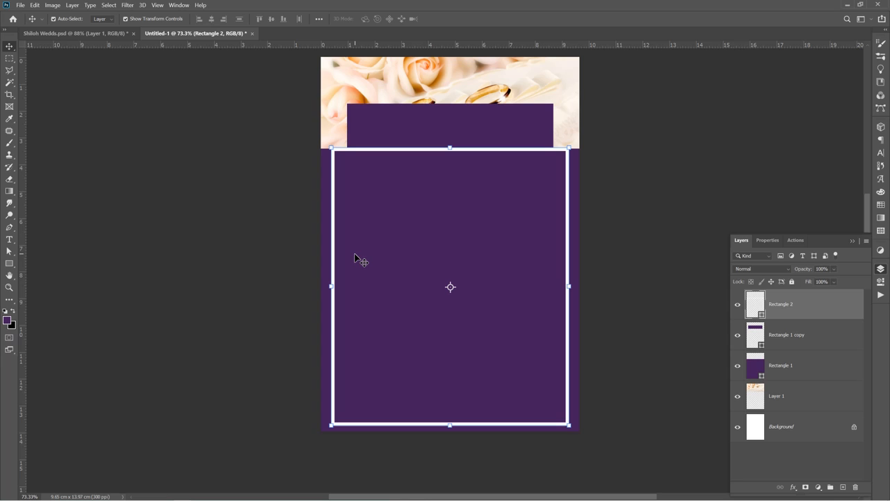
Rasterize the white frame's layer and delete its upper bar with a rectangular selection, keeping the sides and lower bar.
{"action": "right_click", "coordinate": [772, 308]}
{"action": "left_click", "coordinate": [677, 246]}
{"action": "left_click", "coordinate": [9, 82]}
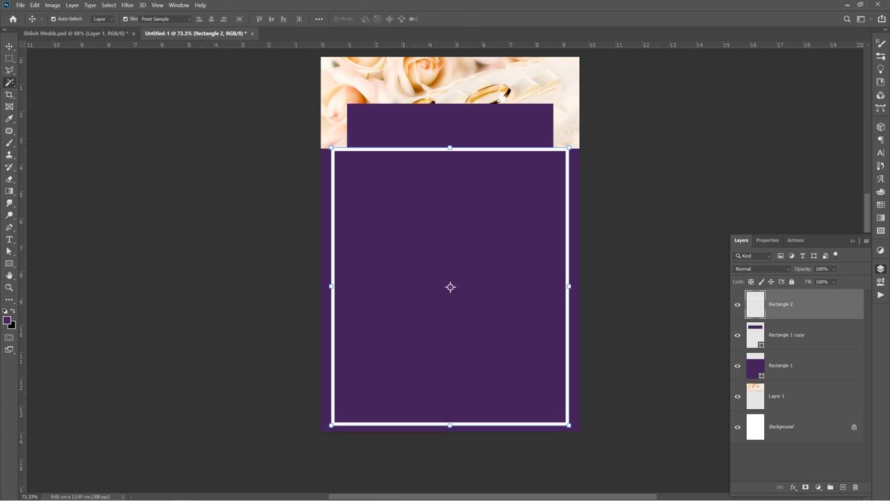
{"action": "left_click", "coordinate": [10, 82]}
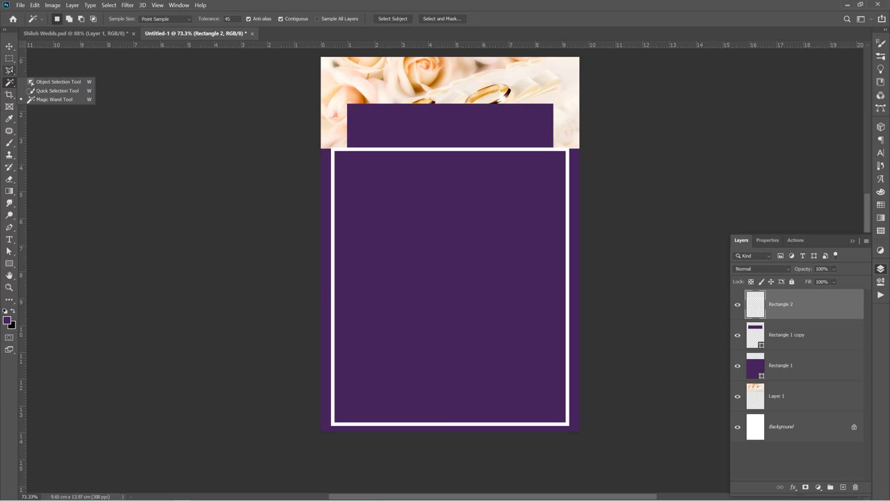
{"action": "left_click", "coordinate": [9, 59]}
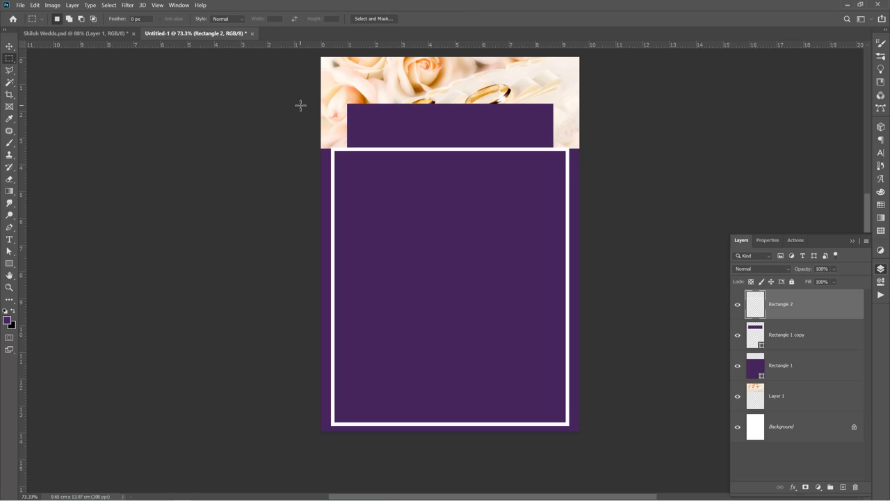
{"action": "left_click_drag", "start_coordinate": [304, 104], "coordinate": [588, 152]}
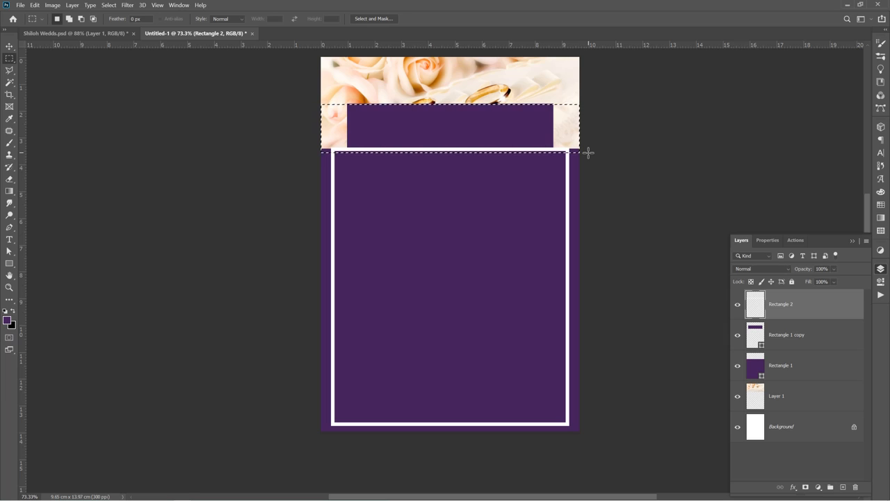
{"action": "key", "text": "Delete"}
{"action": "key", "text": "ctrl+d"}
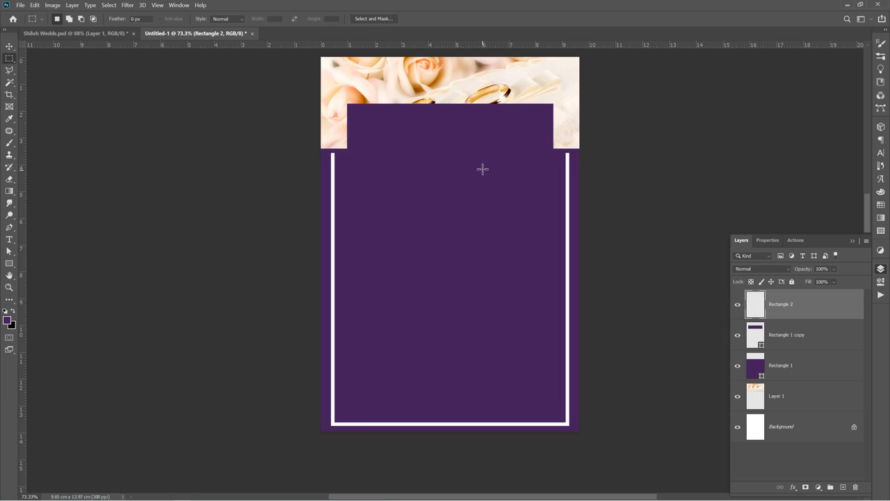
{"action": "key", "text": "v"}
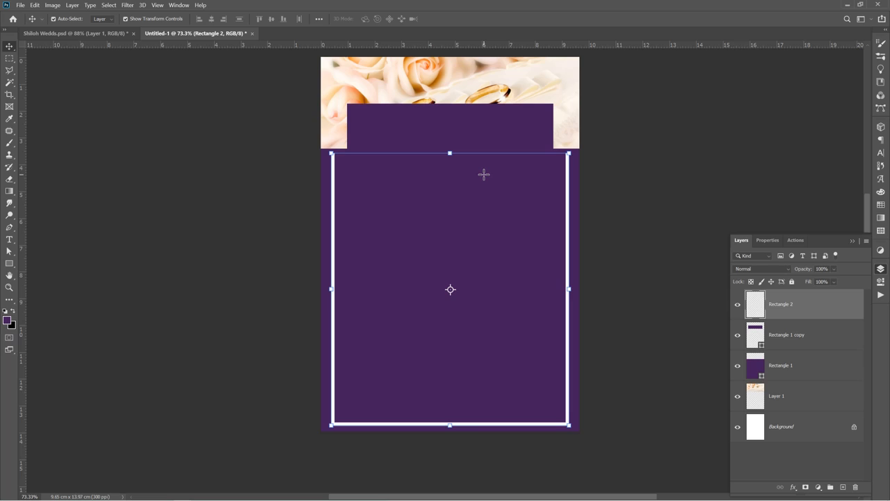
Nudge the white frame upward until its side bars start at the rings photo's lower edge, and deselect it.
{"action": "key", "text": "Up"}
{"action": "key", "text": "Up"}
{"action": "key", "text": "Up"}
{"action": "key", "text": "Up"}
{"action": "key", "text": "Up"}
{"action": "key", "text": "Up"}
{"action": "key", "text": "Up"}
{"action": "key", "text": "Up"}
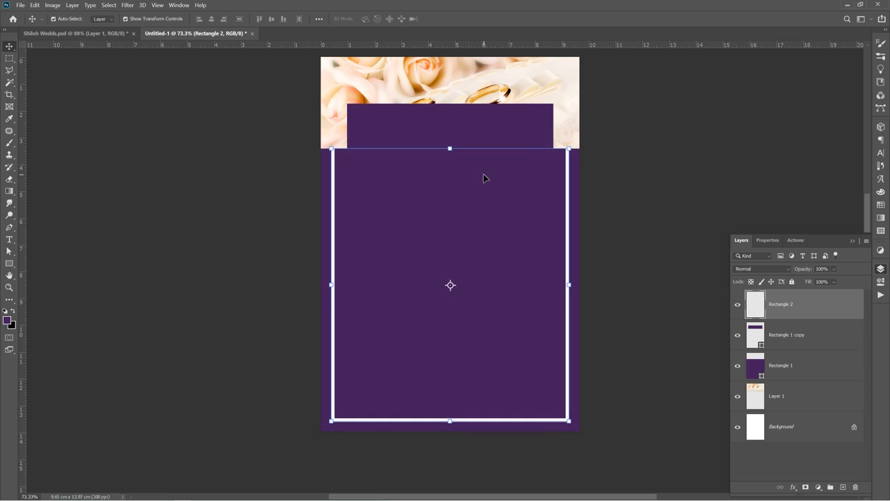
{"action": "key", "text": "Up"}
{"action": "key", "text": "Up"}
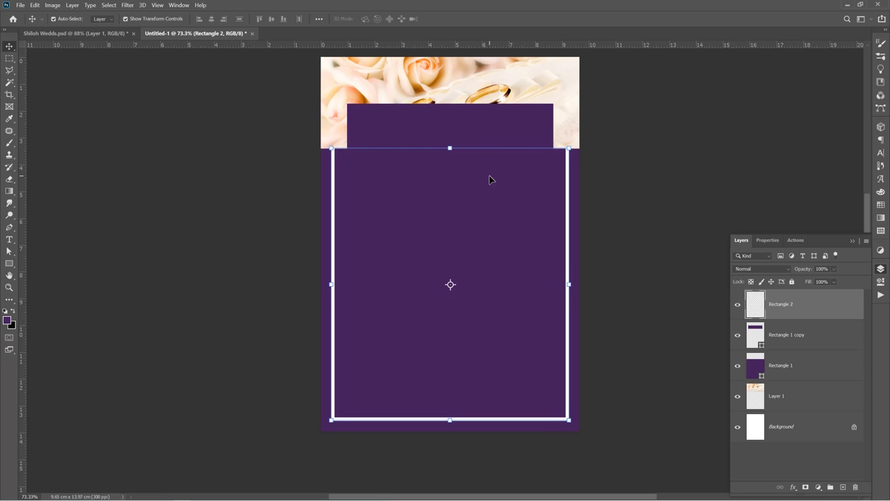
{"action": "key", "text": "Down"}
{"action": "key", "text": "Down"}
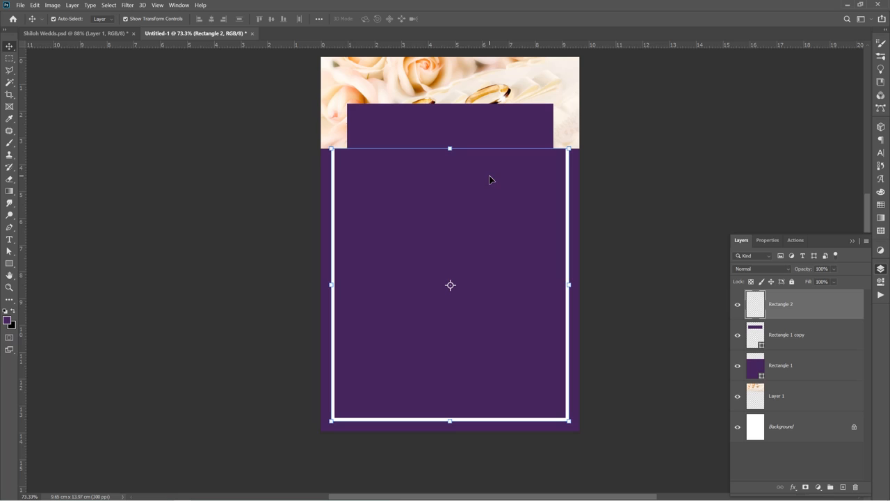
{"action": "left_click", "coordinate": [200, 85]}
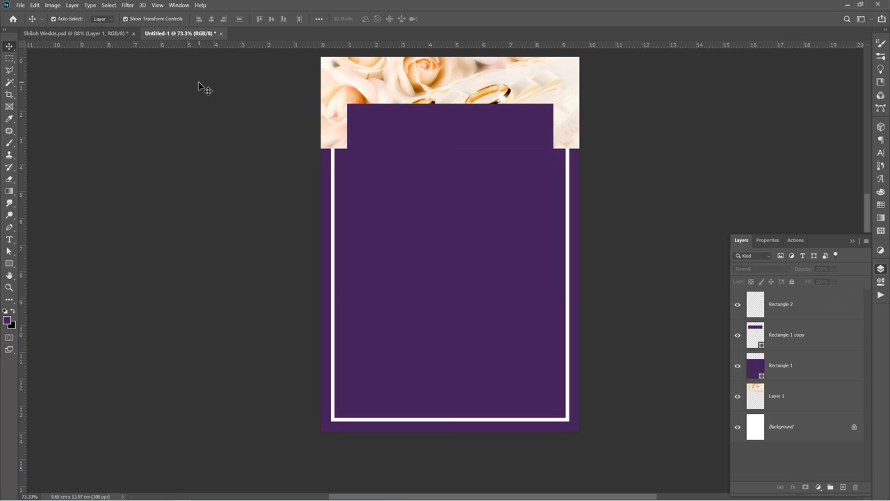
Stretch the white frame's lower edge down close to the page's lower edge, keeping its upper end in place.
{"action": "left_click", "coordinate": [459, 420]}
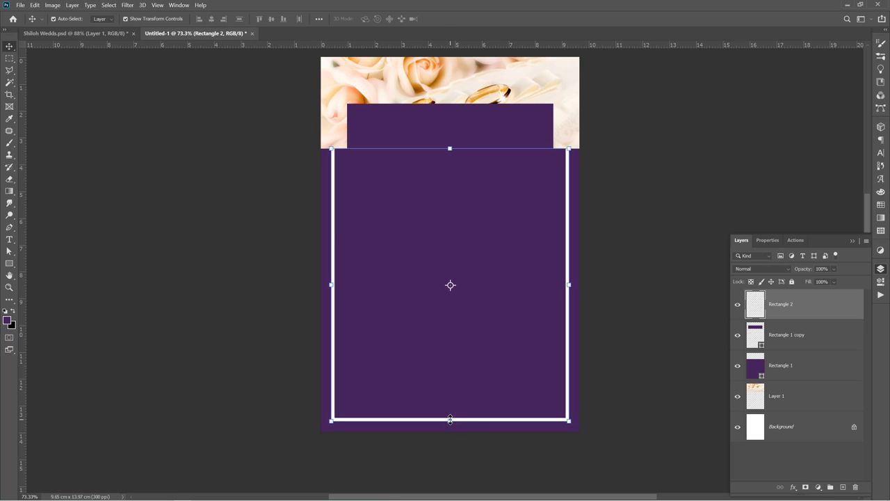
{"action": "left_click_drag", "start_coordinate": [450, 420], "coordinate": [450, 425]}
{"action": "key", "text": "Return"}
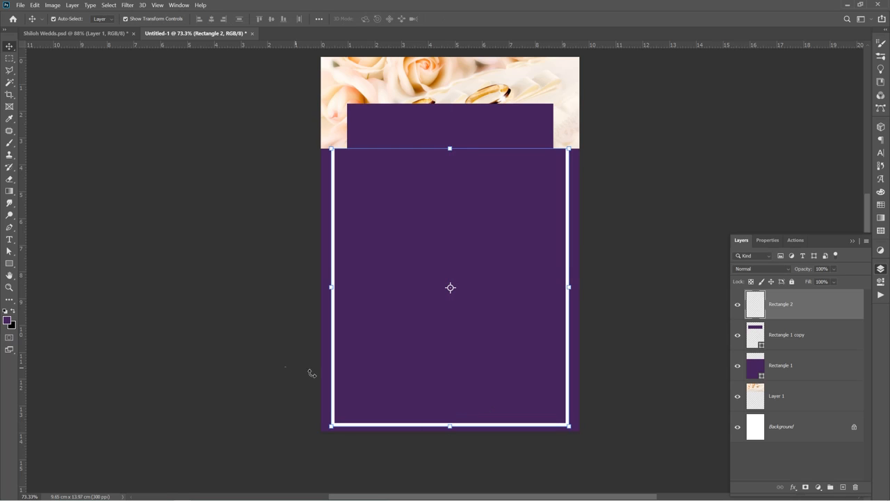
{"action": "left_click", "coordinate": [269, 356]}
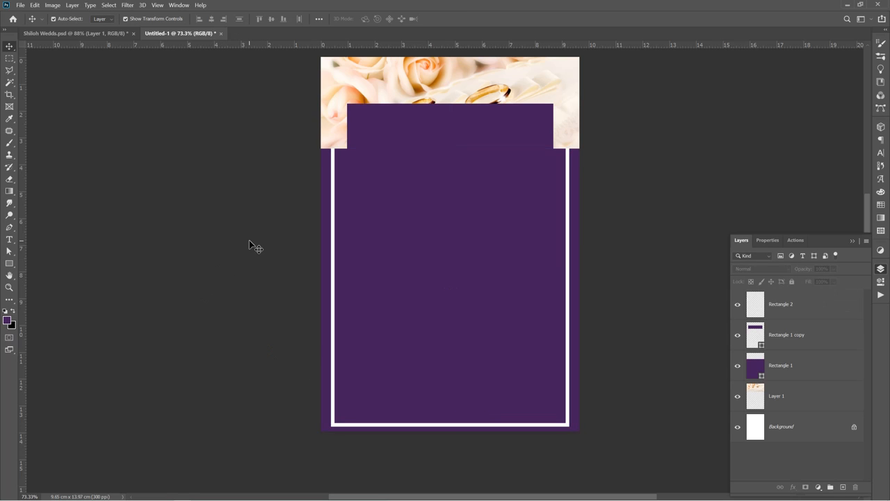
Duplicate the small purple rectangle that overlaps the rings photo.
{"action": "left_click", "coordinate": [424, 132]}
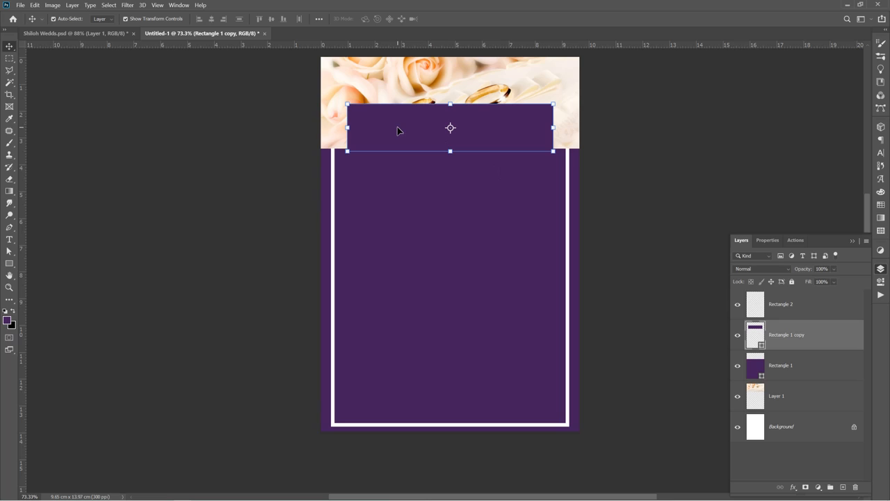
{"action": "key", "text": "ctrl"}
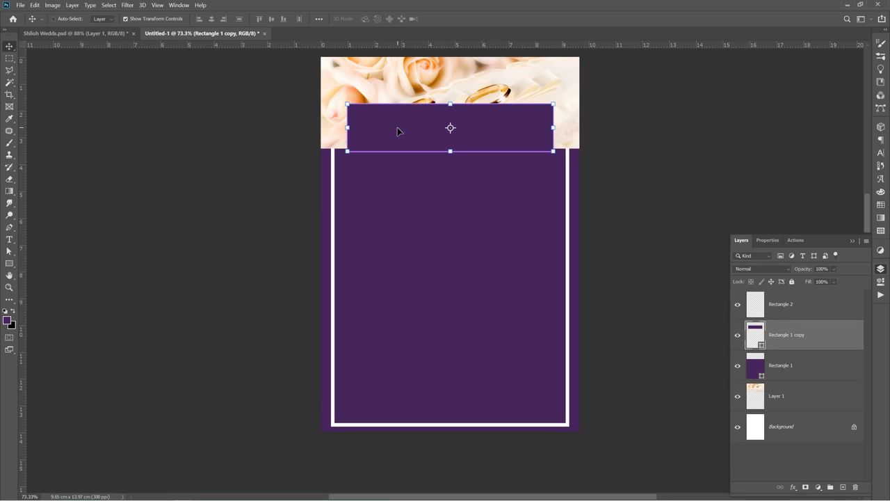
{"action": "key", "text": "ctrl+j"}
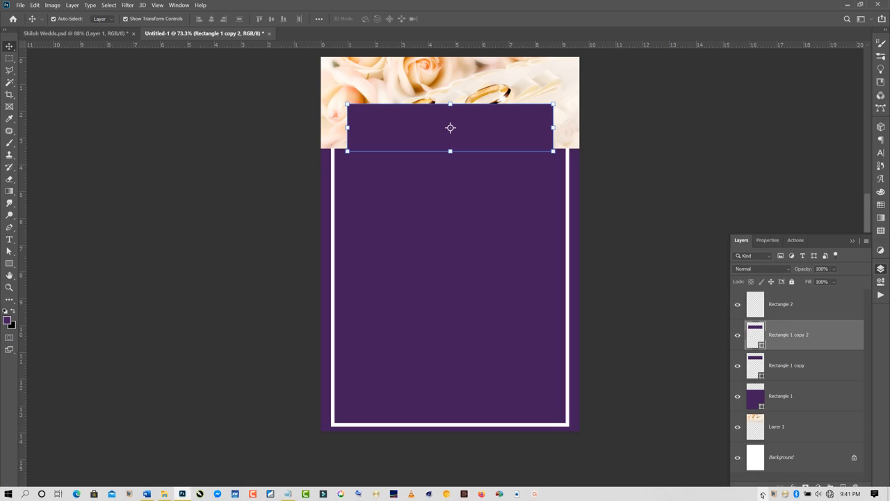
{"action": "left_click", "coordinate": [762, 495]}
{"action": "left_click", "coordinate": [778, 461]}
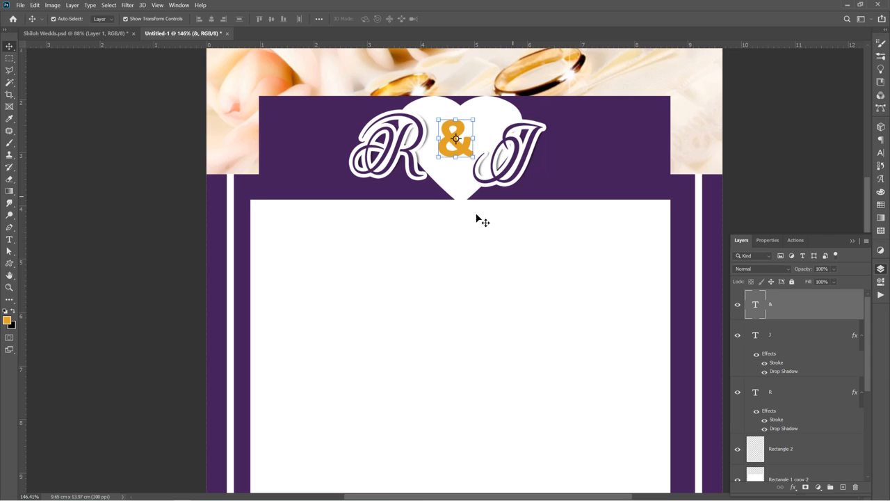
{"action": "left_click", "coordinate": [135, 179]}
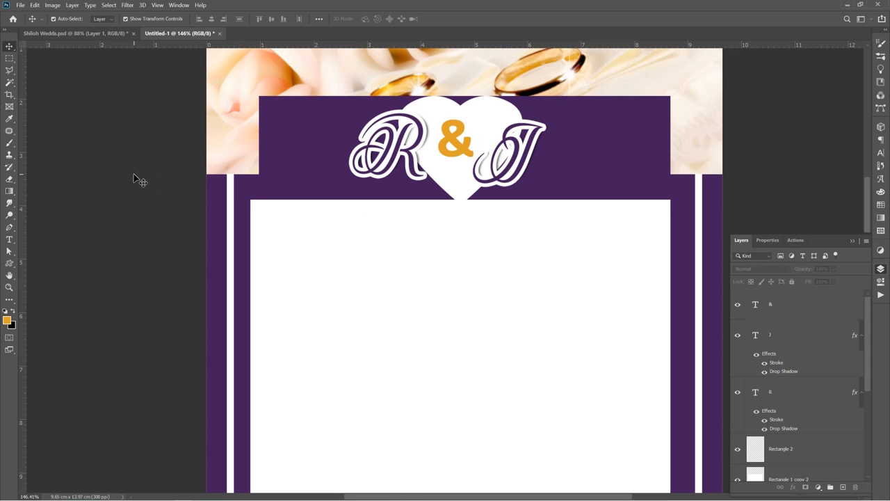
{"action": "scroll", "coordinate": [347, 147], "scroll_direction": "down", "scroll_amount": 5}
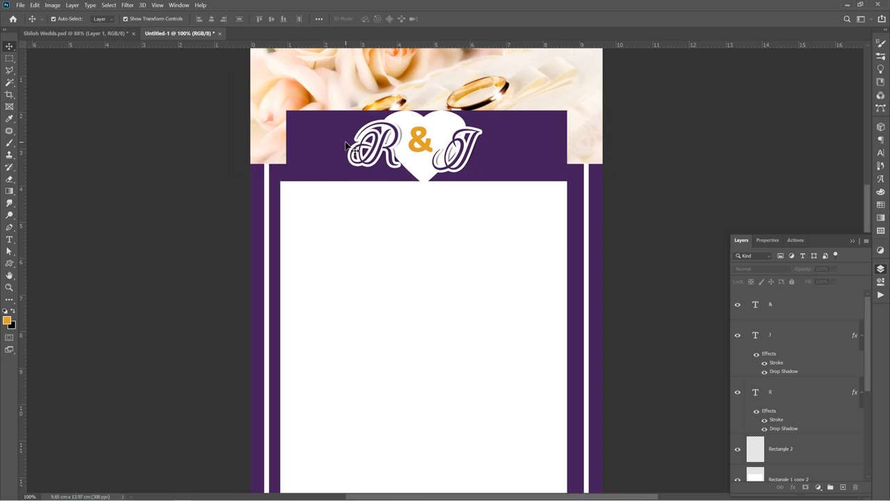
{"action": "scroll", "coordinate": [394, 377], "scroll_direction": "up", "scroll_amount": 4}
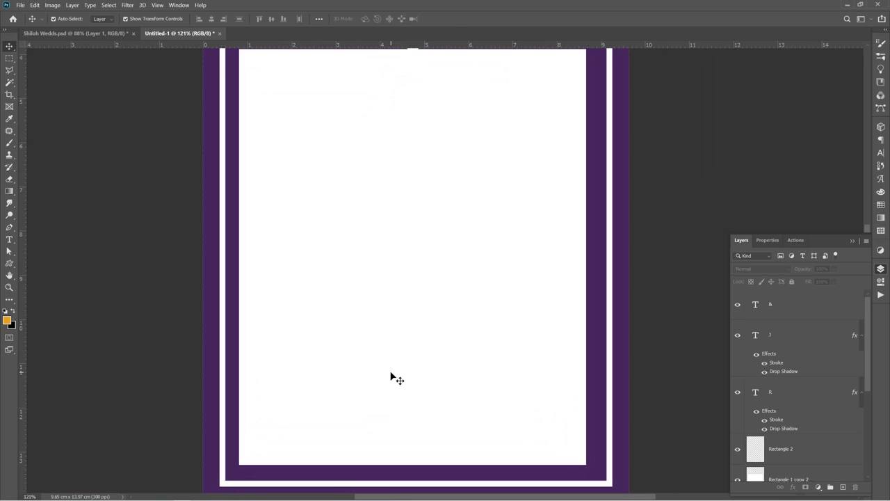
{"action": "scroll", "coordinate": [391, 374], "scroll_direction": "down", "scroll_amount": 4}
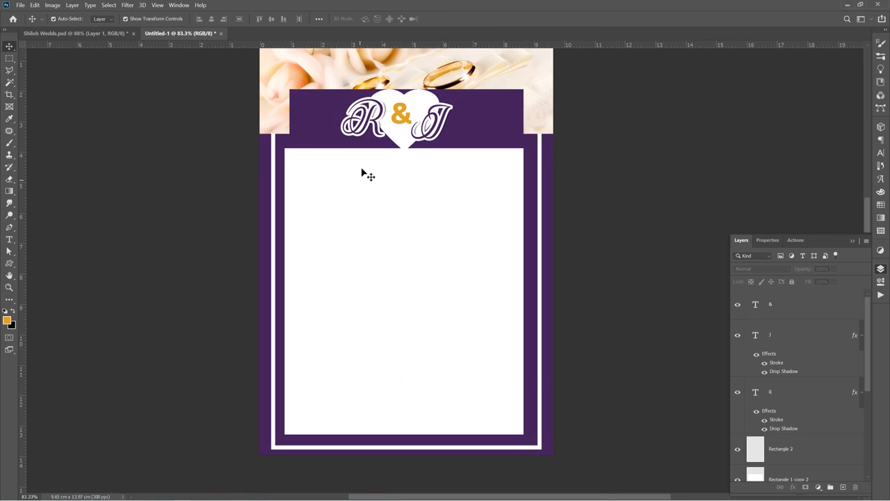
{"action": "scroll", "coordinate": [370, 171], "scroll_direction": "up", "scroll_amount": 3}
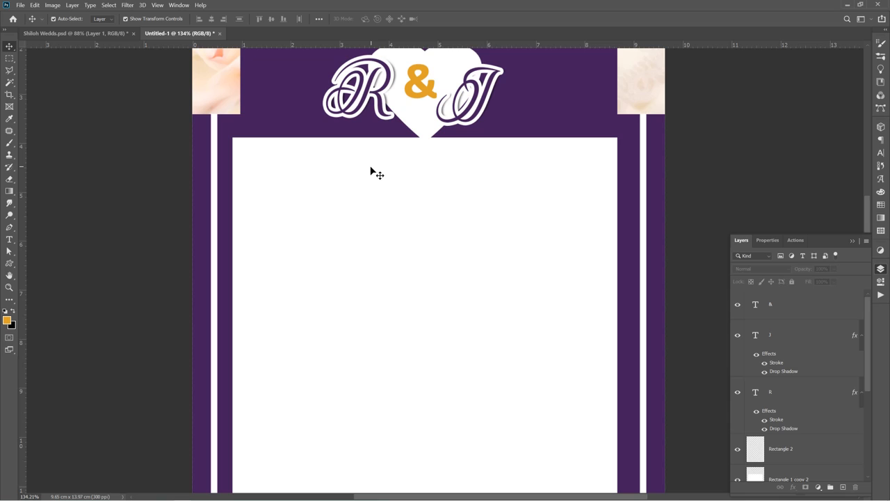
{"action": "scroll", "coordinate": [370, 170], "scroll_direction": "down", "scroll_amount": 1}
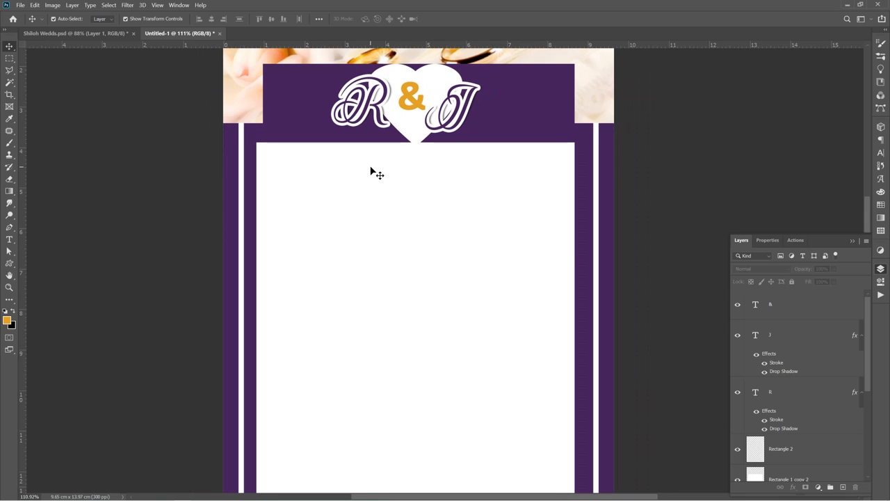
Set up the Type tool with the Calibri font in Regular style at 11.9 pt.
{"action": "key", "text": "t"}
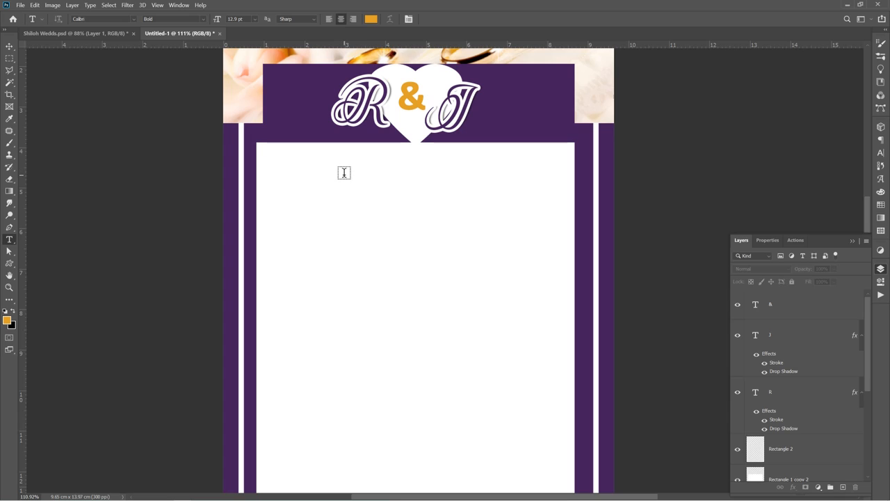
{"action": "left_click_drag", "start_coordinate": [215, 23], "coordinate": [208, 23]}
{"action": "left_click", "coordinate": [203, 19]}
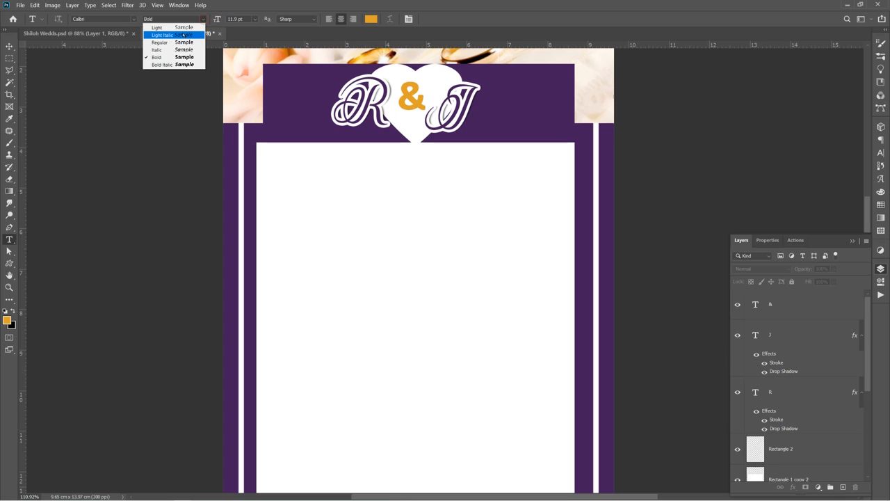
{"action": "left_click", "coordinate": [184, 43]}
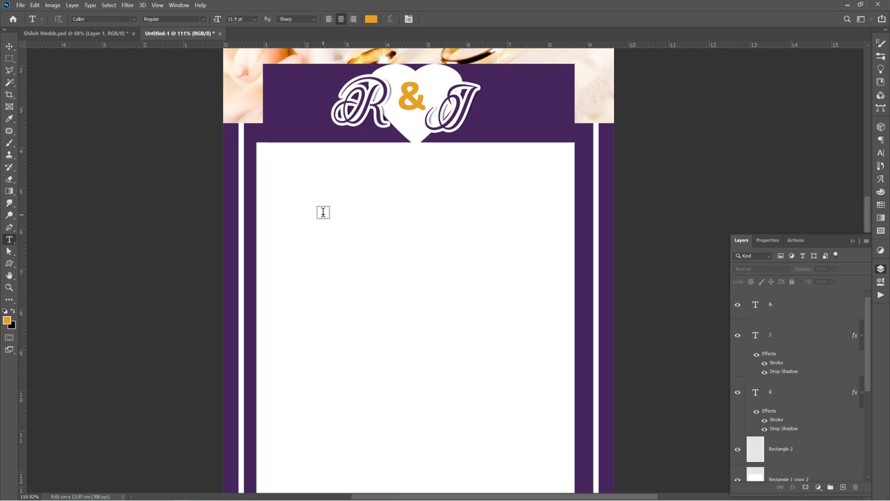
Lower the opacity of the rings and roses header photo to 24% and deselect it.
{"action": "scroll", "coordinate": [323, 213], "scroll_direction": "down", "scroll_amount": 5}
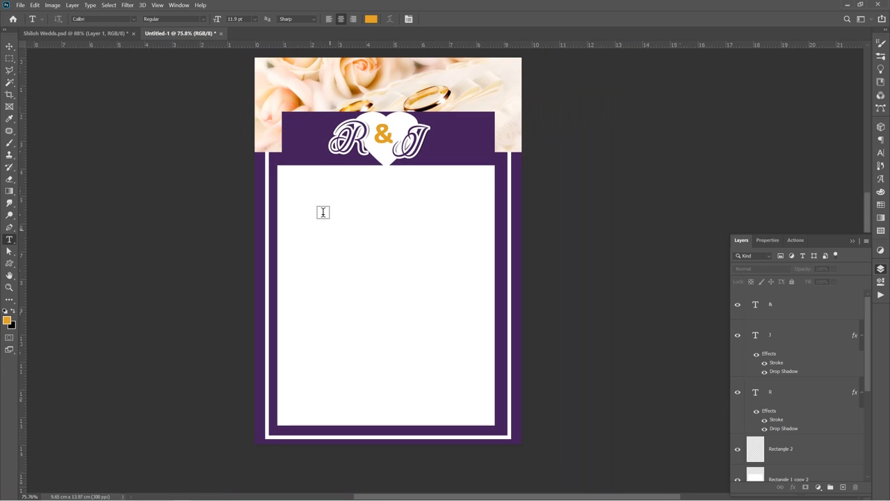
{"action": "key", "text": "v"}
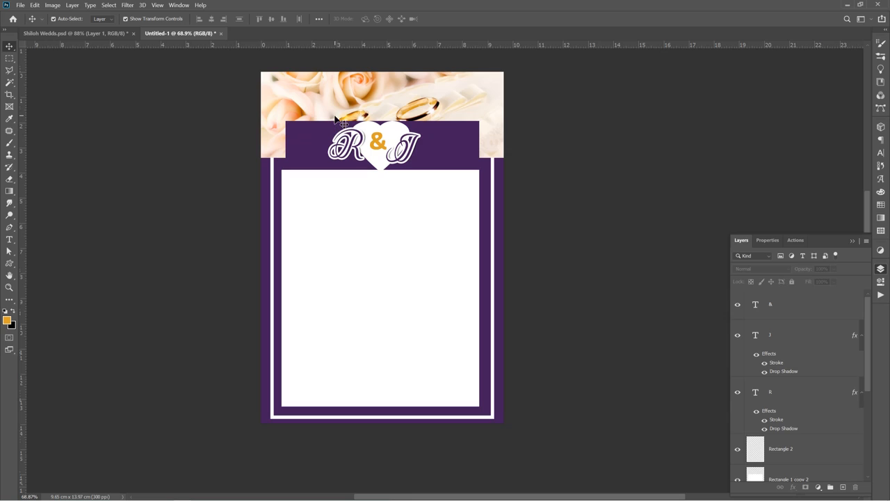
{"action": "left_click", "coordinate": [338, 95]}
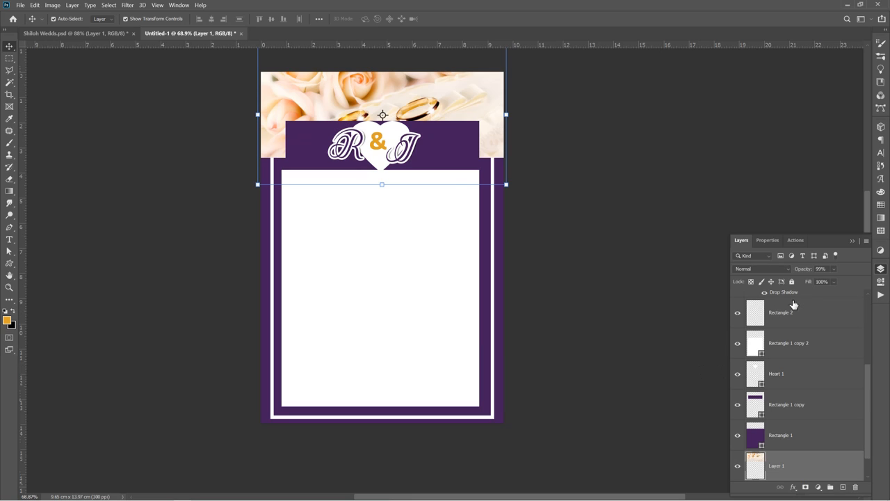
{"action": "left_click_drag", "start_coordinate": [800, 273], "coordinate": [763, 249]}
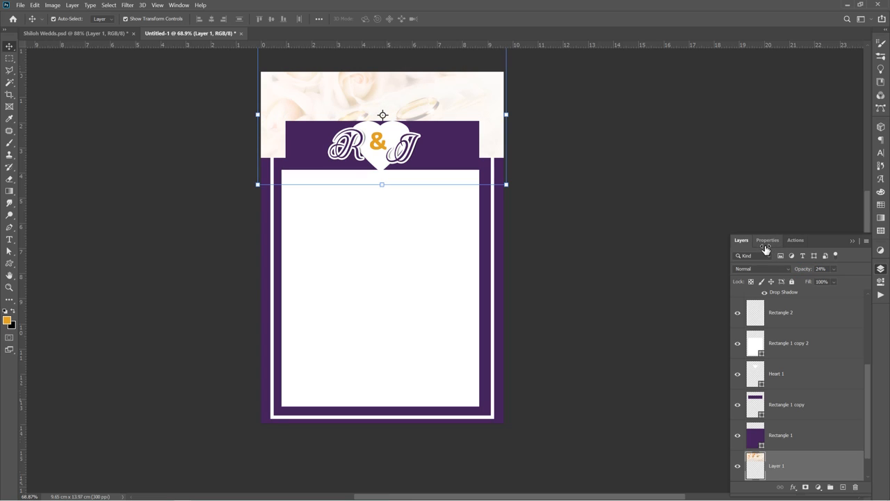
{"action": "left_click", "coordinate": [107, 124]}
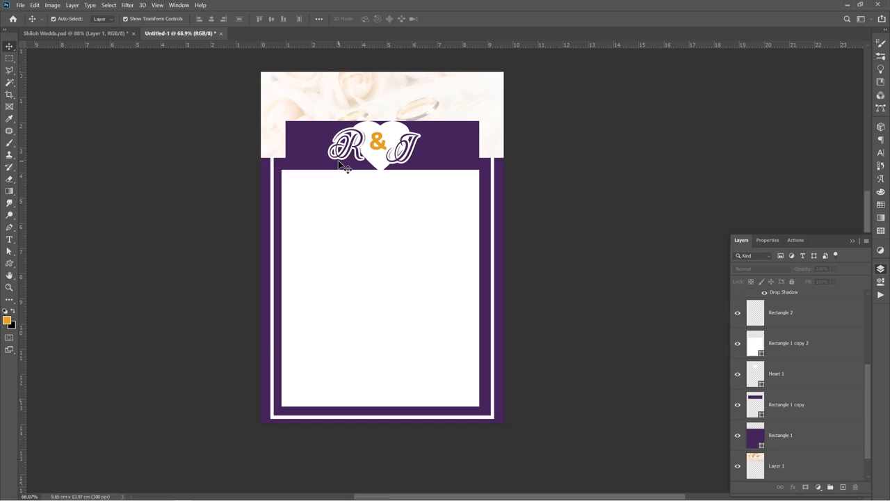
Open the diamond wedding ring PNG from New folder inside the desktop's RESOURCES folder and copy its rings onto the invitation.
{"action": "key", "text": "o"}
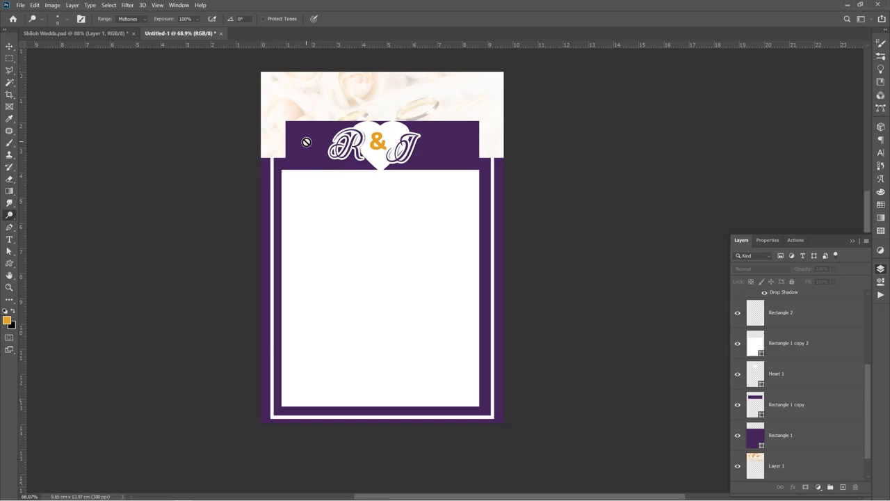
{"action": "key", "text": "ctrl+o"}
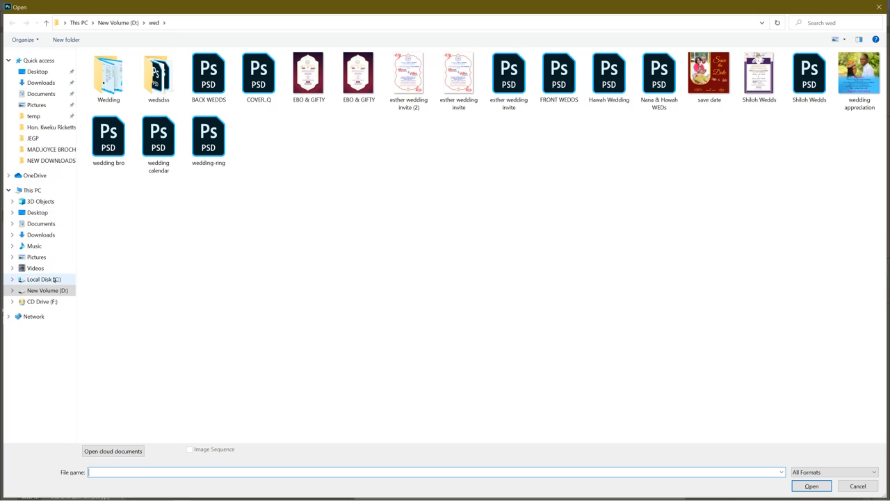
{"action": "left_click", "coordinate": [38, 71]}
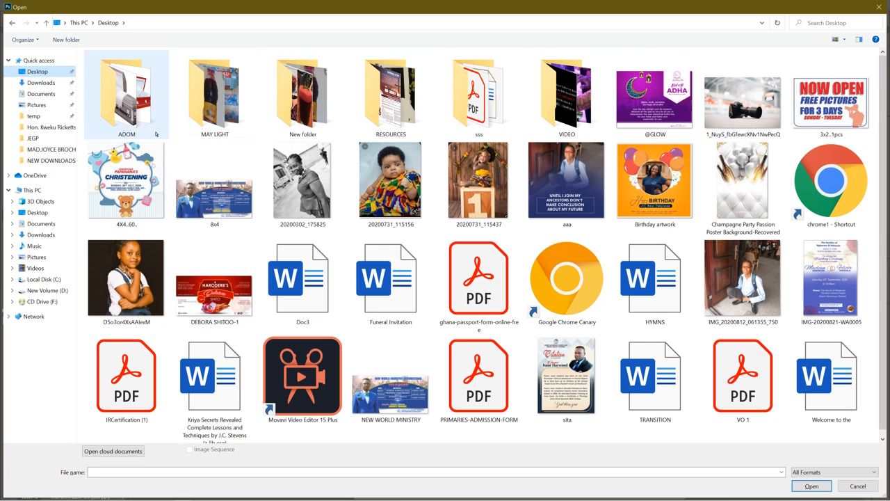
{"action": "double_click", "coordinate": [357, 125]}
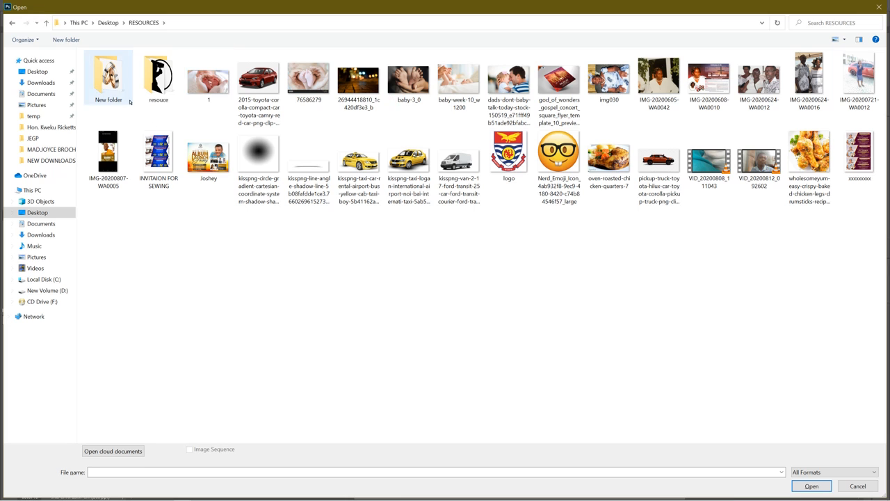
{"action": "double_click", "coordinate": [103, 86]}
{"action": "double_click", "coordinate": [97, 84]}
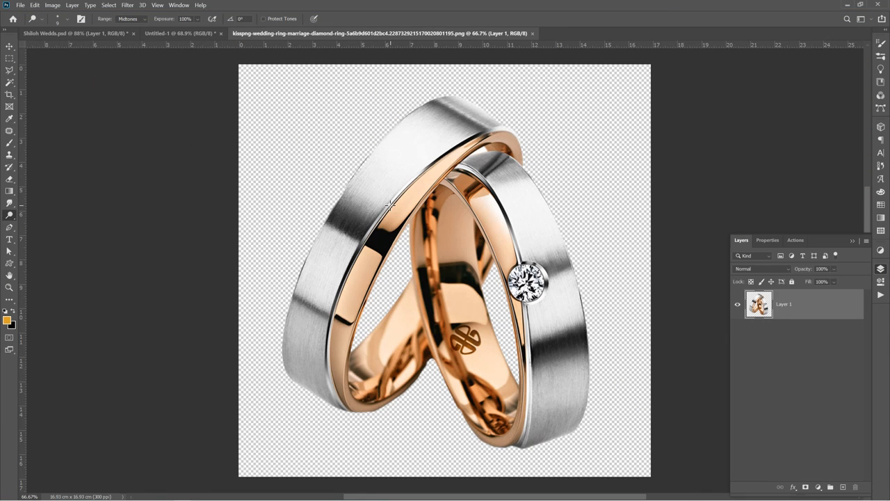
{"action": "key", "text": "v"}
{"action": "left_click_drag", "start_coordinate": [422, 148], "coordinate": [349, 102]}
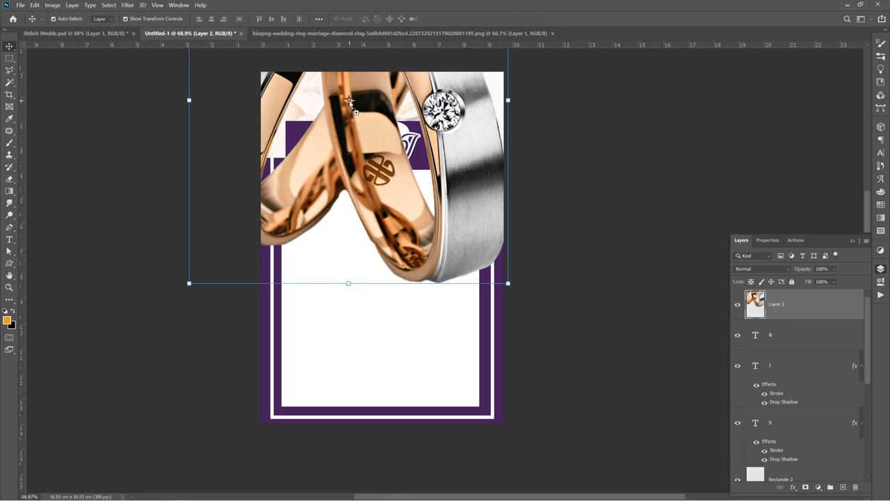
Shrink and rotate the pasted rings, placing them about 1.5 cm wide above the heart in the photo header.
{"action": "left_click", "coordinate": [507, 283]}
{"action": "left_click_drag", "start_coordinate": [507, 283], "coordinate": [385, 141]}
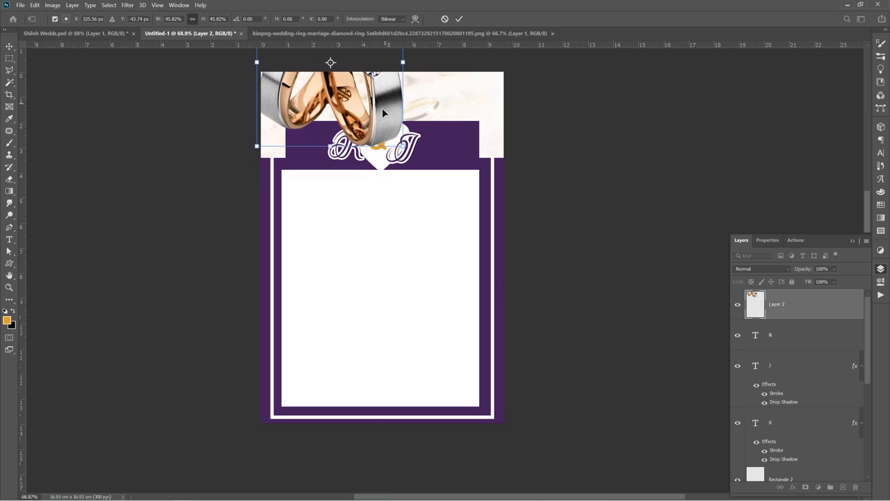
{"action": "left_click_drag", "start_coordinate": [403, 62], "coordinate": [376, 106]}
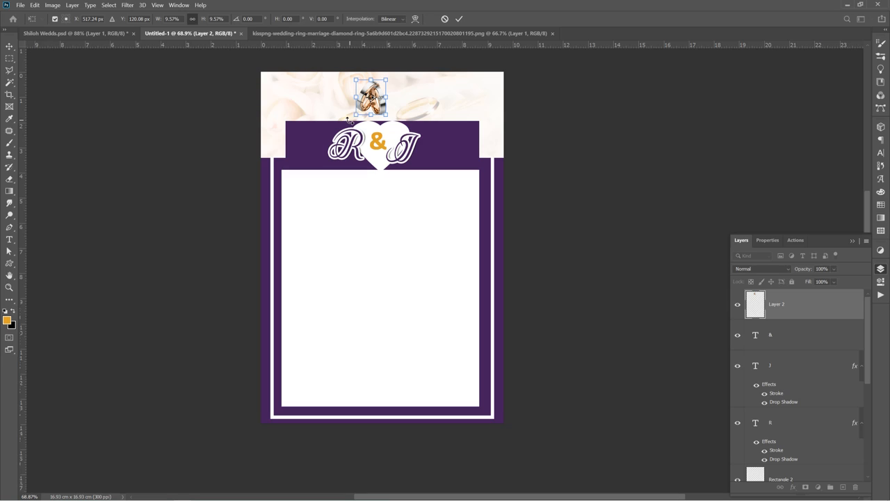
{"action": "left_click_drag", "start_coordinate": [350, 119], "coordinate": [381, 108]}
{"action": "key", "text": "Return"}
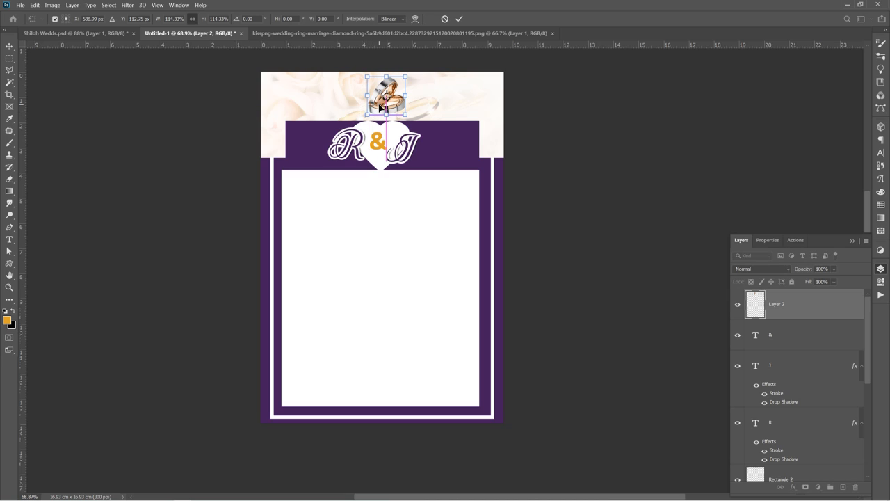
{"action": "key", "text": "Return"}
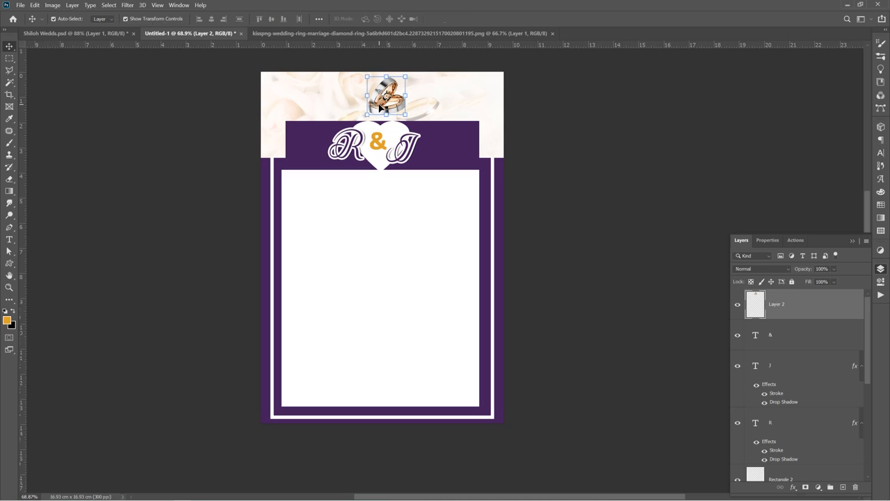
Copy the two-line families' invitation text from the open wedding PSD onto the upper part of the invitation's white panel.
{"action": "left_click", "coordinate": [195, 130]}
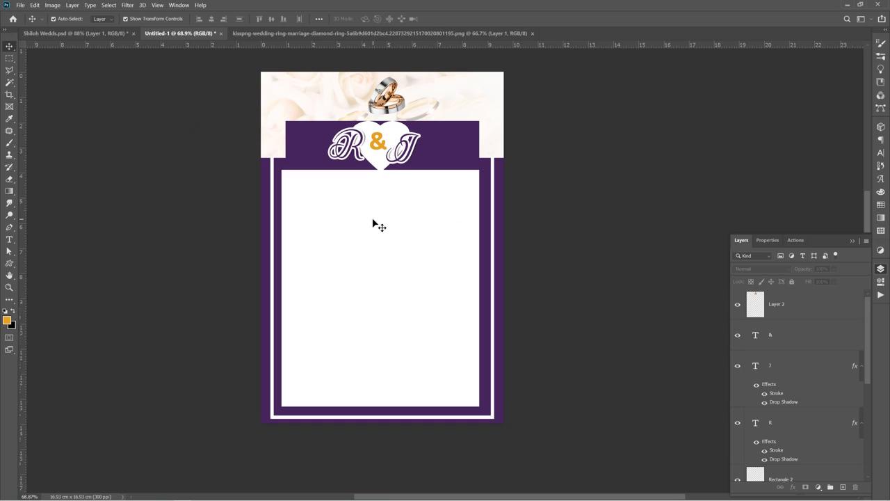
{"action": "left_click", "coordinate": [292, 34]}
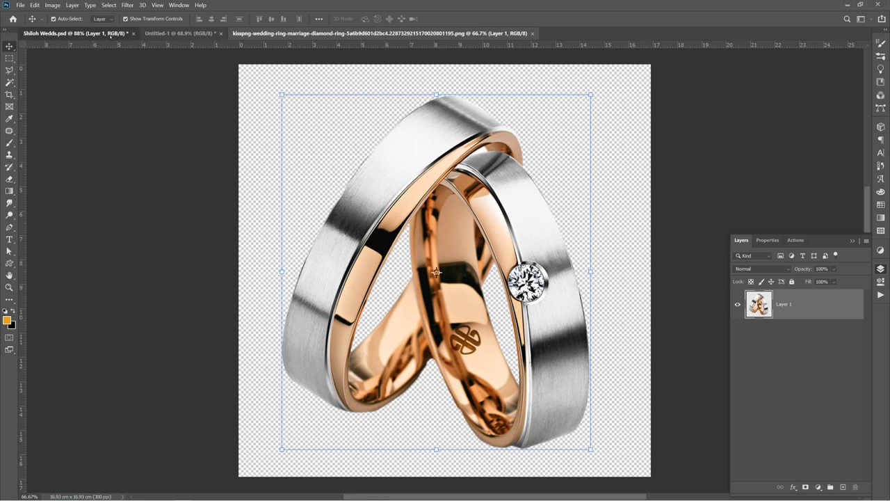
{"action": "key", "text": "ctrl+Tab"}
{"action": "left_click", "coordinate": [362, 198]}
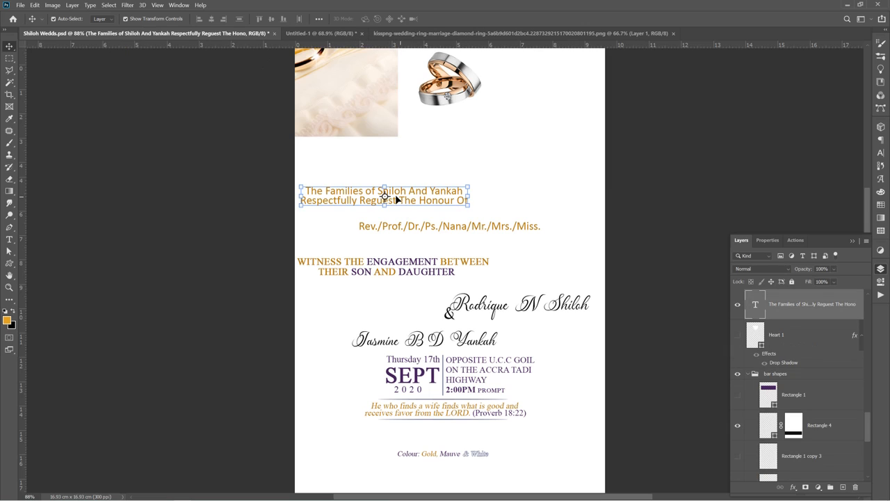
{"action": "left_click_drag", "start_coordinate": [415, 199], "coordinate": [356, 196]}
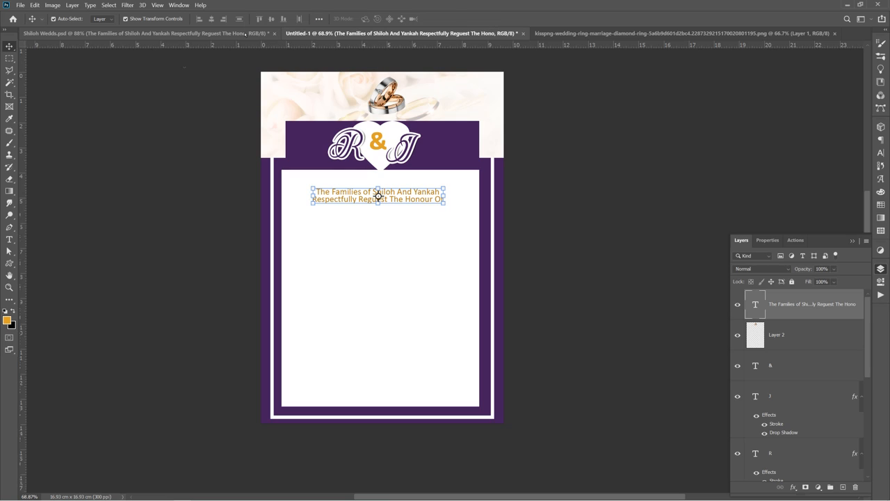
{"action": "left_click", "coordinate": [177, 219]}
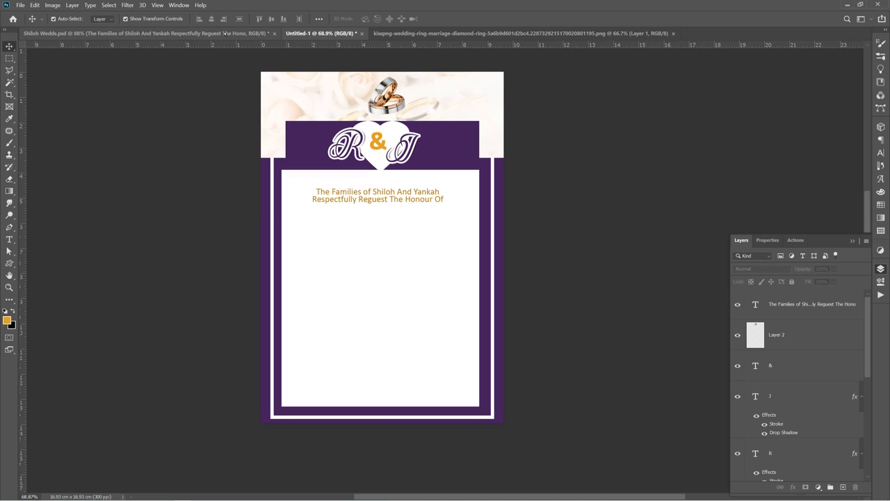
Copy the "Rev./Prof./Dr./Ps./Nana/Mr./Mrs./Miss." line from the wedding PSD and centre it below the families' text on the invitation.
{"action": "left_click", "coordinate": [224, 33]}
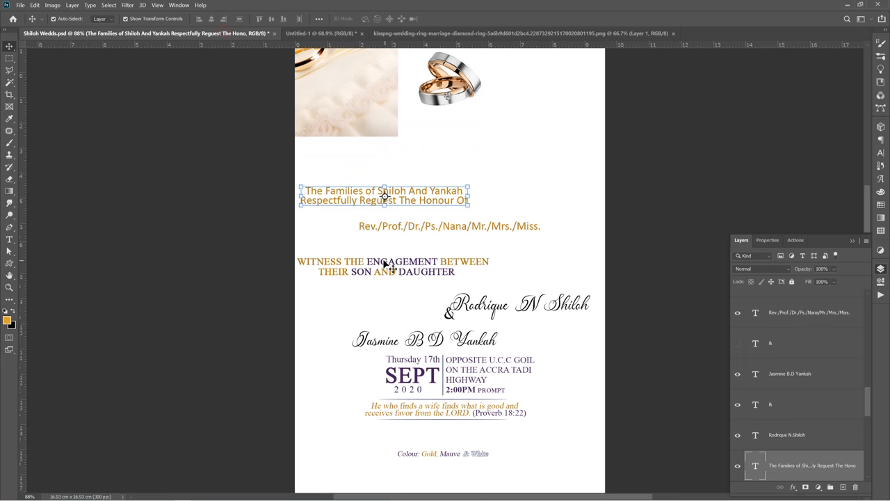
{"action": "left_click", "coordinate": [420, 227]}
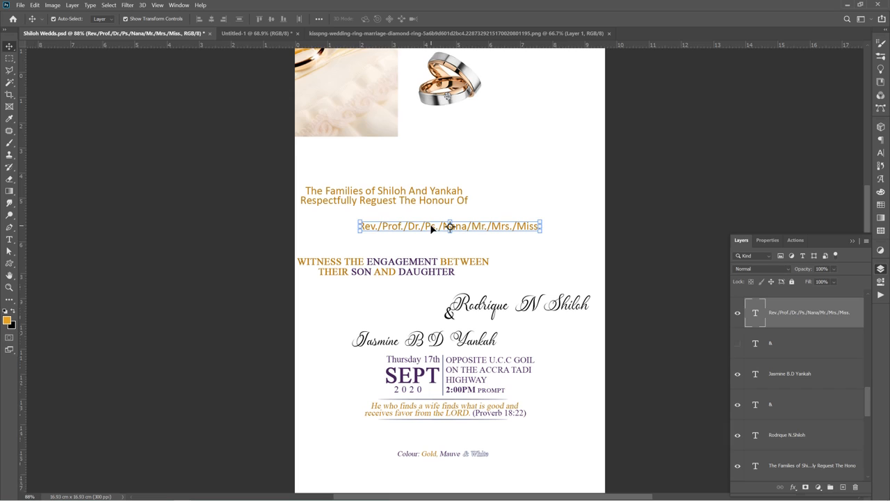
{"action": "left_click_drag", "start_coordinate": [431, 229], "coordinate": [360, 219]}
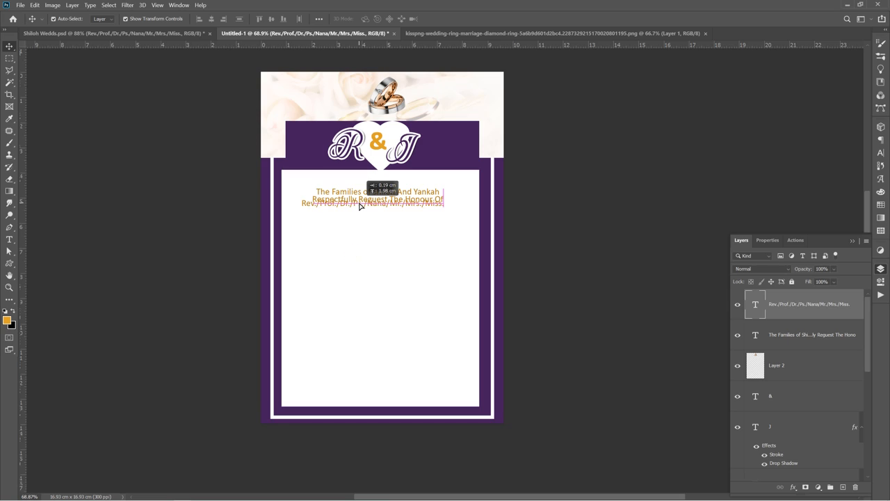
{"action": "left_click_drag", "start_coordinate": [360, 206], "coordinate": [336, 229]}
{"action": "scroll", "coordinate": [338, 252], "scroll_direction": "up", "scroll_amount": 5}
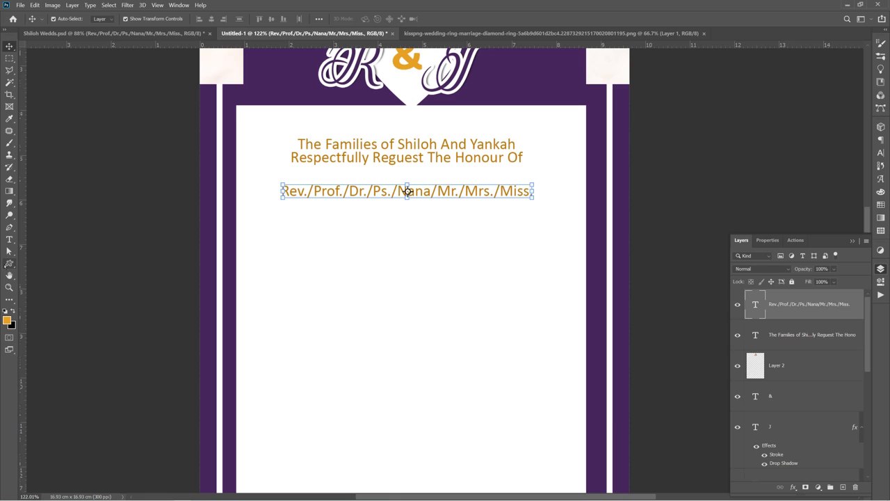
Draw a black rectangle about 691 by 96 px and centre it below the guest titles line.
{"action": "left_click", "coordinate": [9, 262]}
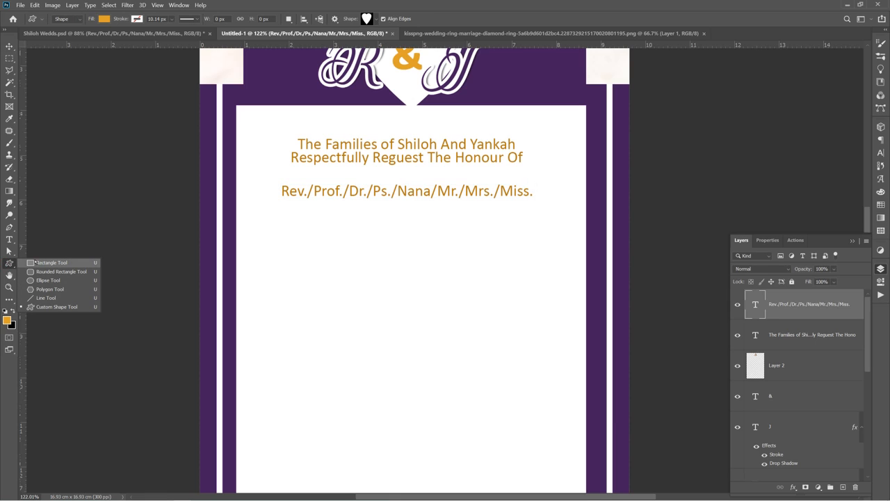
{"action": "left_click", "coordinate": [36, 263]}
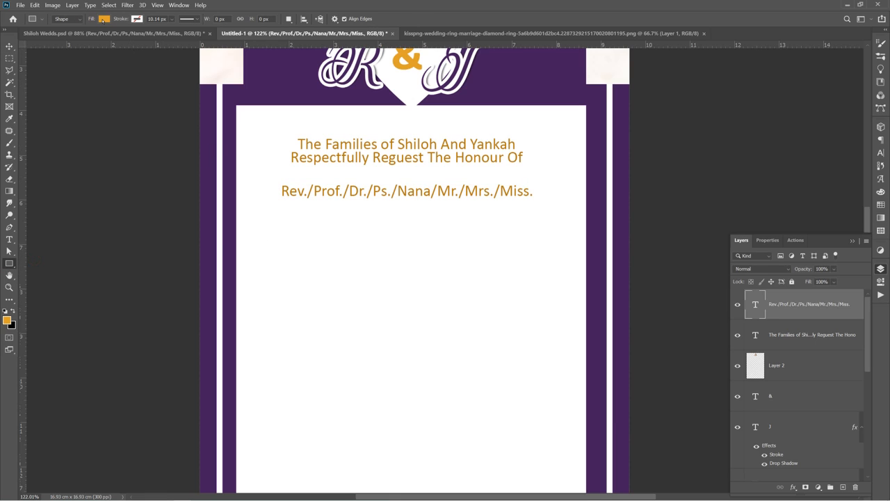
{"action": "left_click", "coordinate": [103, 19]}
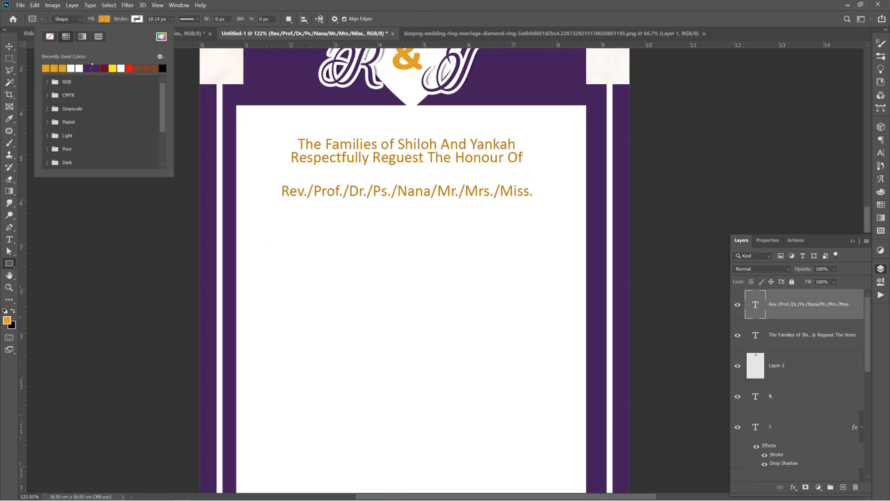
{"action": "left_click", "coordinate": [163, 68]}
{"action": "left_click_drag", "start_coordinate": [291, 227], "coordinate": [551, 262]}
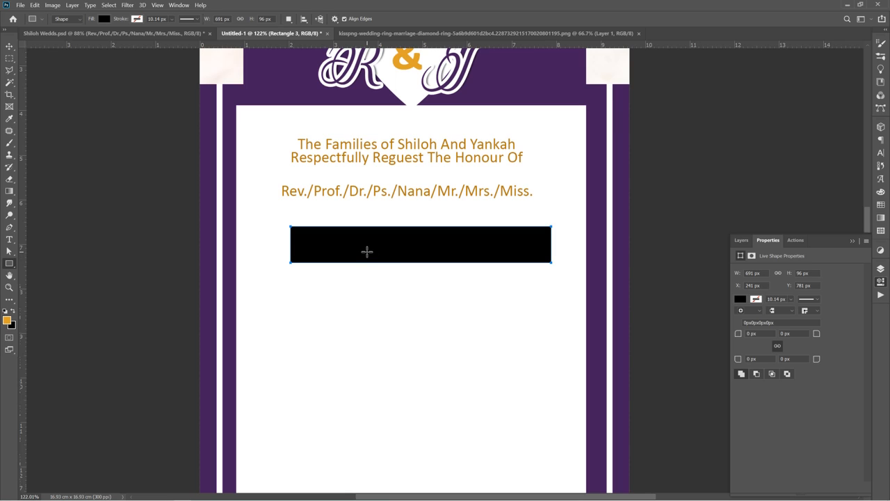
{"action": "key", "text": "v"}
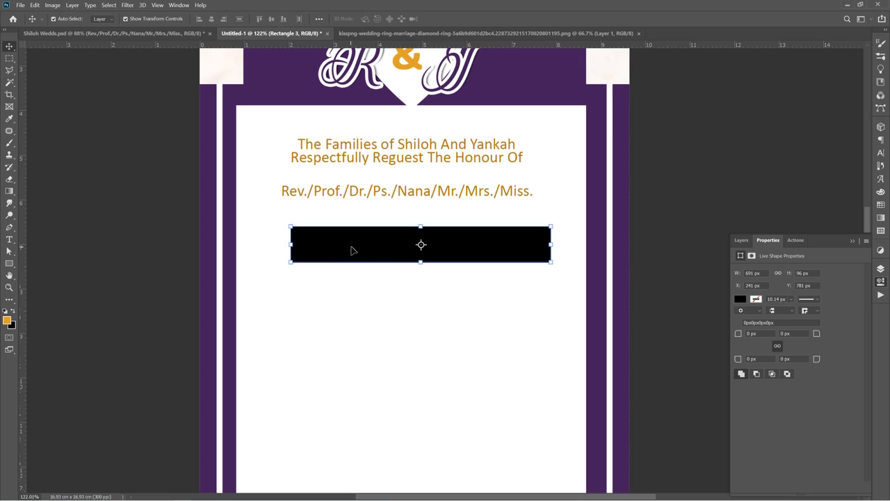
{"action": "left_click_drag", "start_coordinate": [344, 246], "coordinate": [328, 236]}
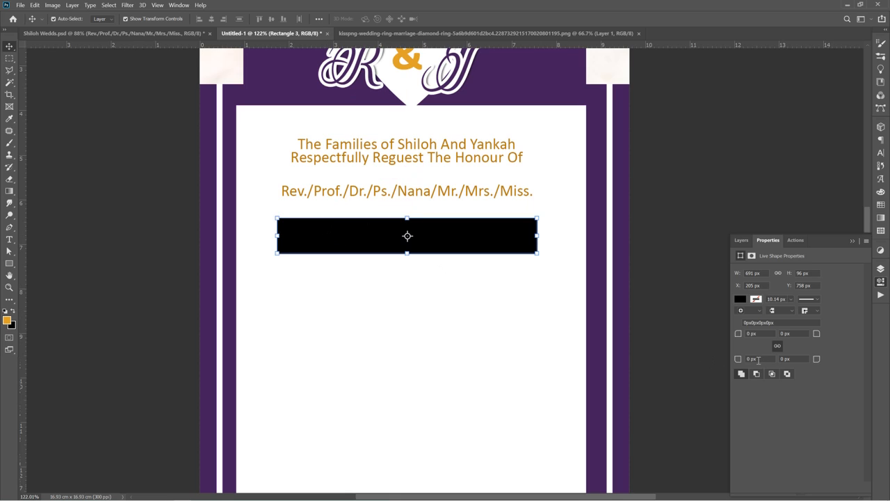
Round all four corners of the black rectangle to 48 px and rasterize its layer.
{"action": "left_click_drag", "start_coordinate": [737, 336], "coordinate": [789, 348]}
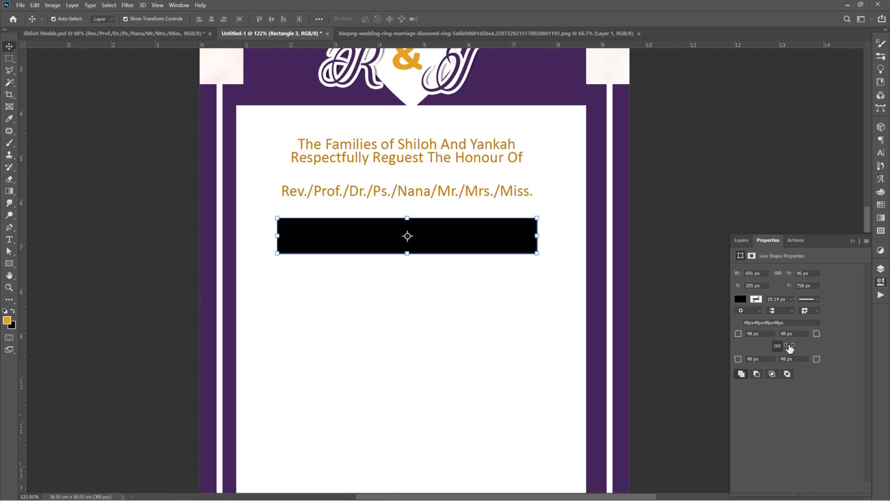
{"action": "left_click", "coordinate": [880, 270]}
{"action": "right_click", "coordinate": [779, 301]}
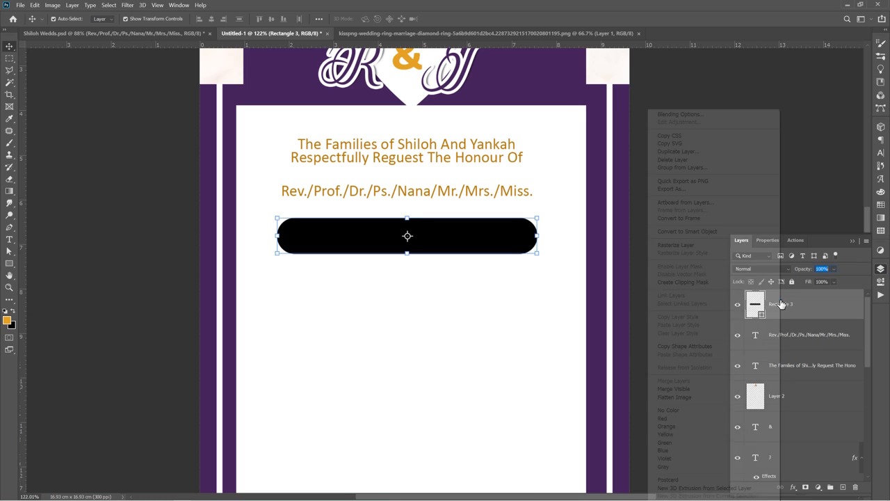
{"action": "left_click", "coordinate": [659, 245]}
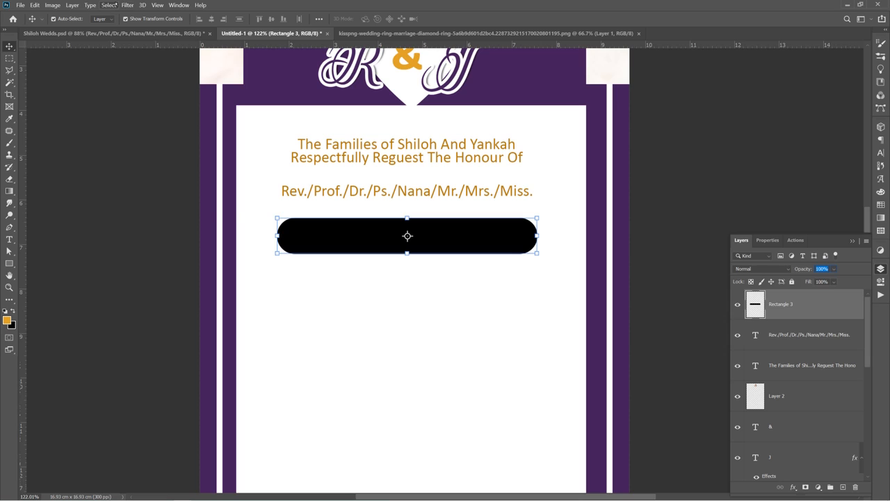
Apply a Gaussian Blur with a radius of 24.9 pixels to the rounded black bar.
{"action": "left_click", "coordinate": [126, 5]}
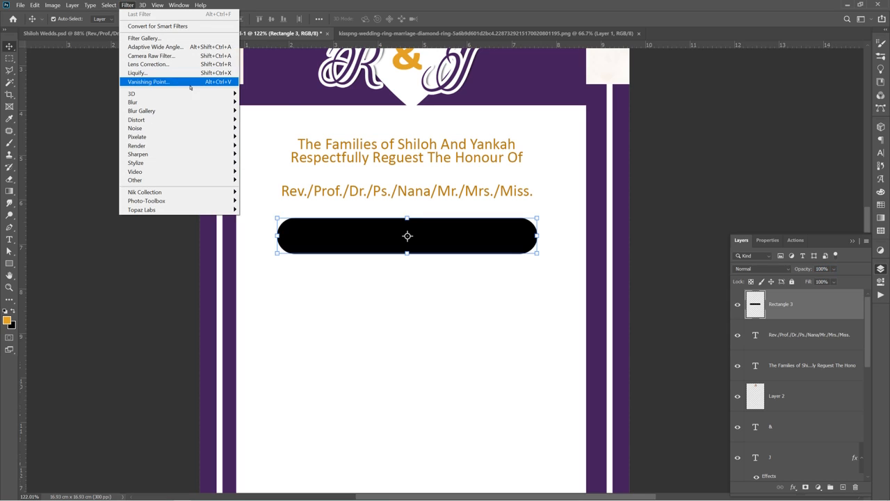
{"action": "mouse_move", "coordinate": [218, 103]}
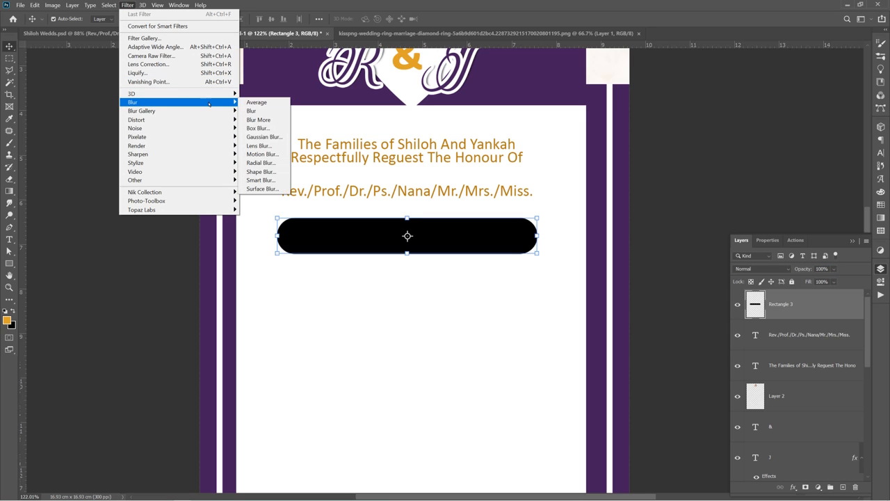
{"action": "left_click", "coordinate": [264, 137]}
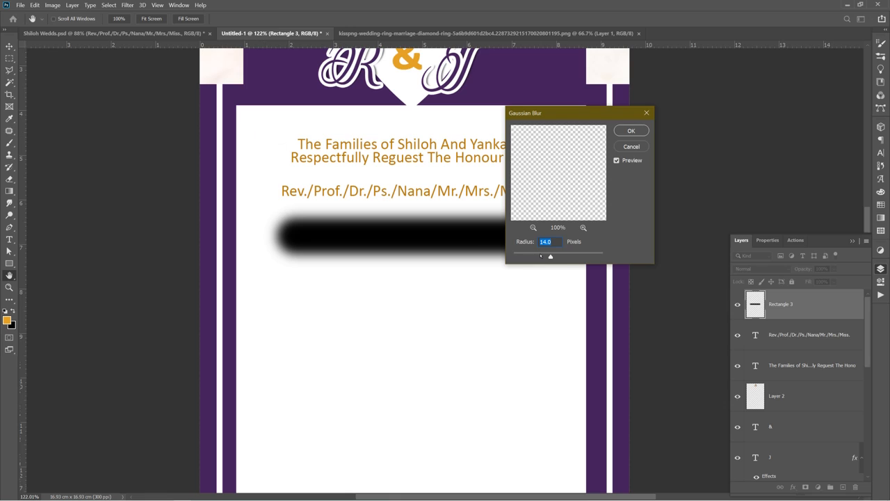
{"action": "left_click", "coordinate": [559, 257]}
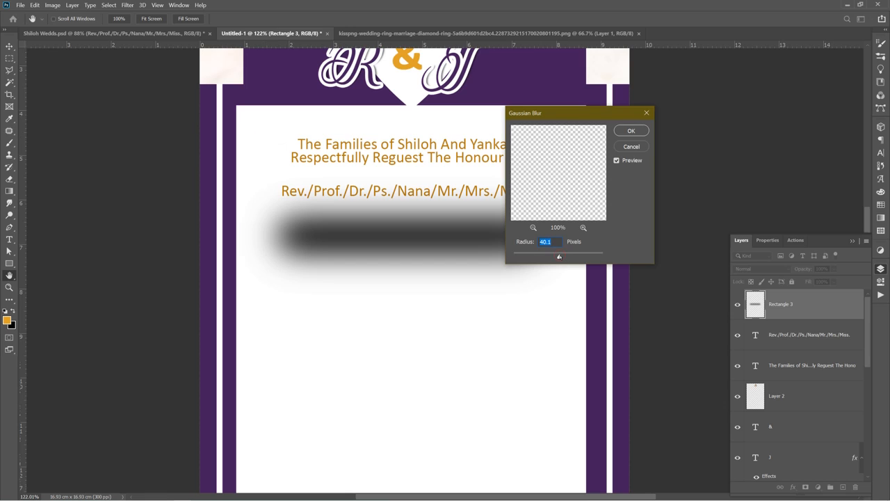
{"action": "left_click_drag", "start_coordinate": [554, 257], "coordinate": [553, 257]}
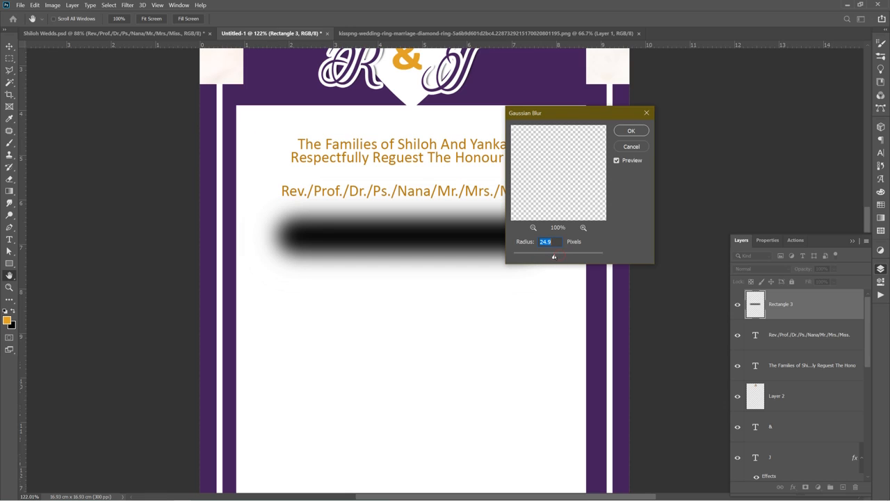
{"action": "left_click", "coordinate": [629, 131]}
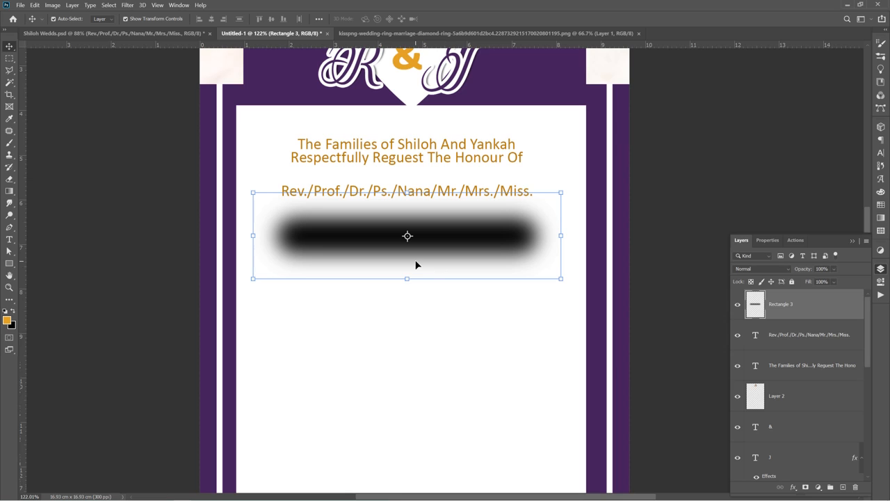
Select the lower part of the blurred bar, cut it out and paste it as a separate layer.
{"action": "key", "text": "m"}
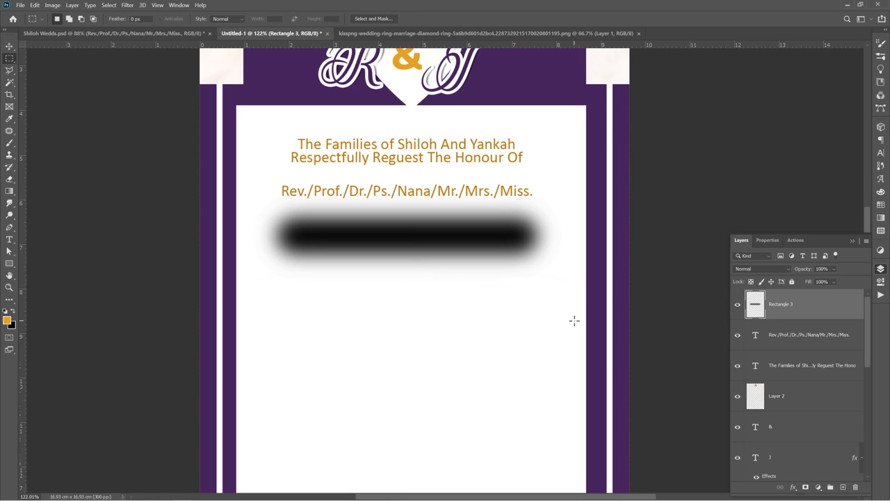
{"action": "left_click_drag", "start_coordinate": [574, 319], "coordinate": [210, 244]}
{"action": "key", "text": "ctrl+x"}
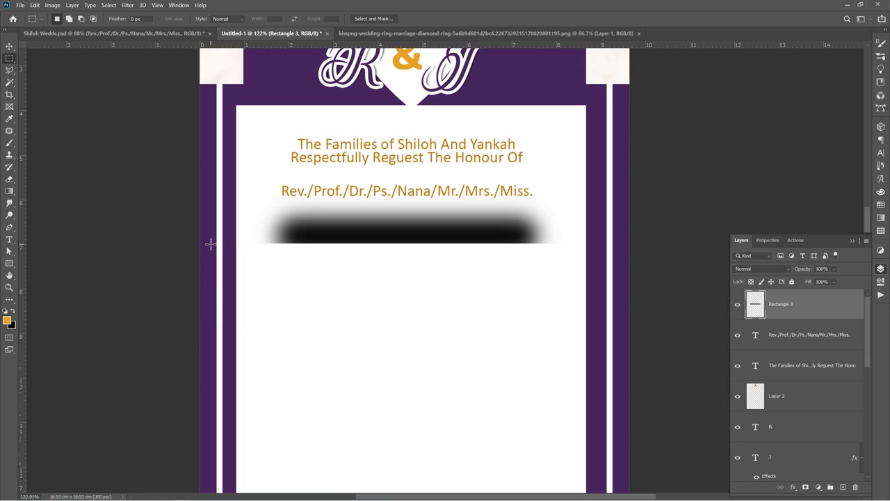
{"action": "key", "text": "ctrl+v"}
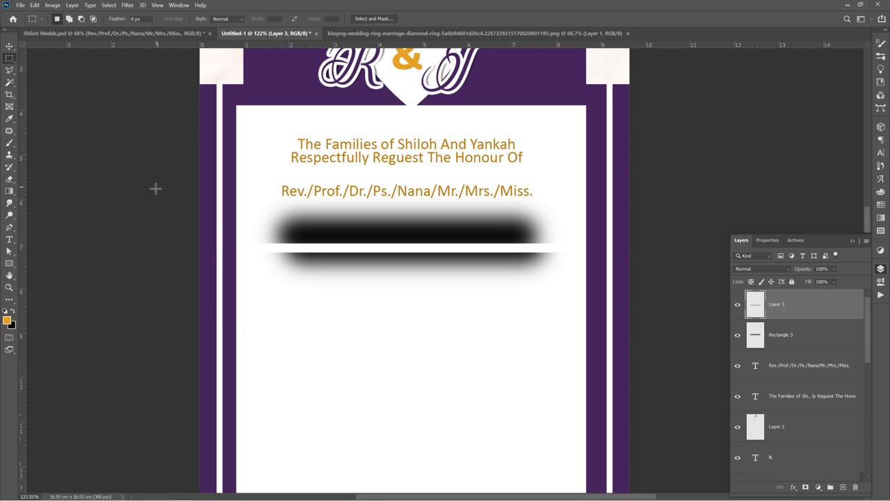
{"action": "key", "text": "v"}
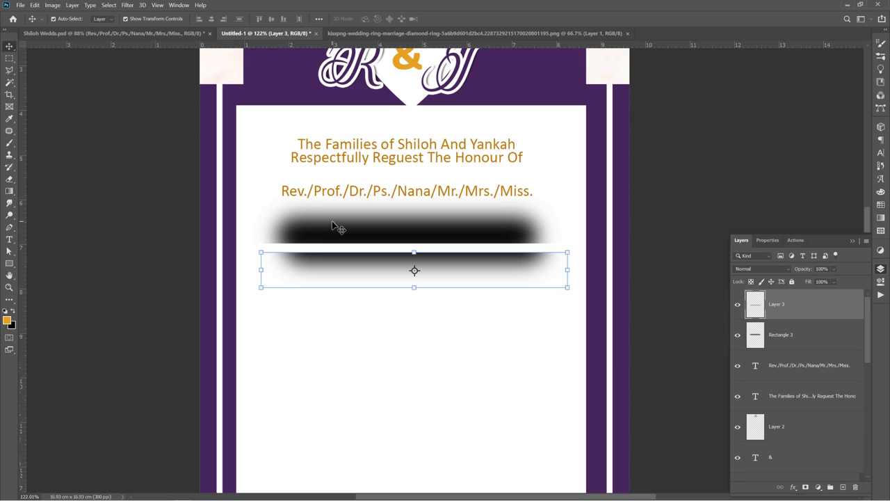
Delete the upper part of the blurred bar and move the pasted lower strip up beneath the guest titles line.
{"action": "left_click", "coordinate": [333, 224]}
{"action": "key", "text": "Delete"}
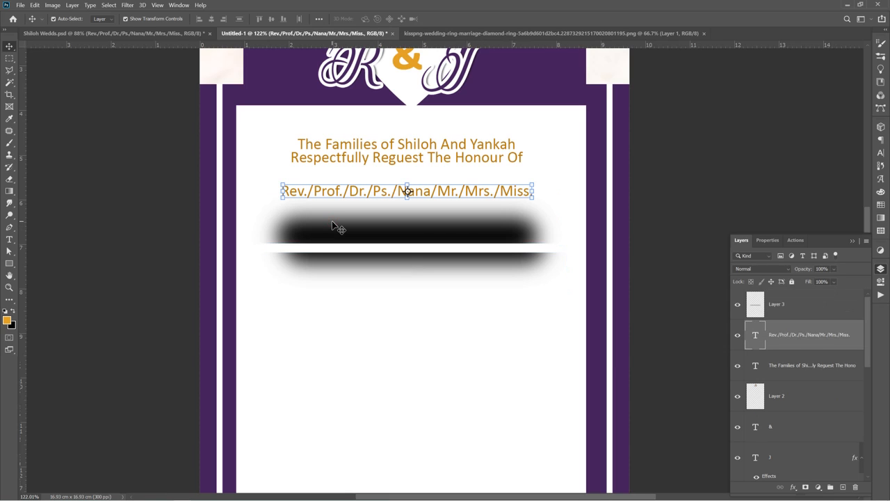
{"action": "left_click", "coordinate": [359, 259]}
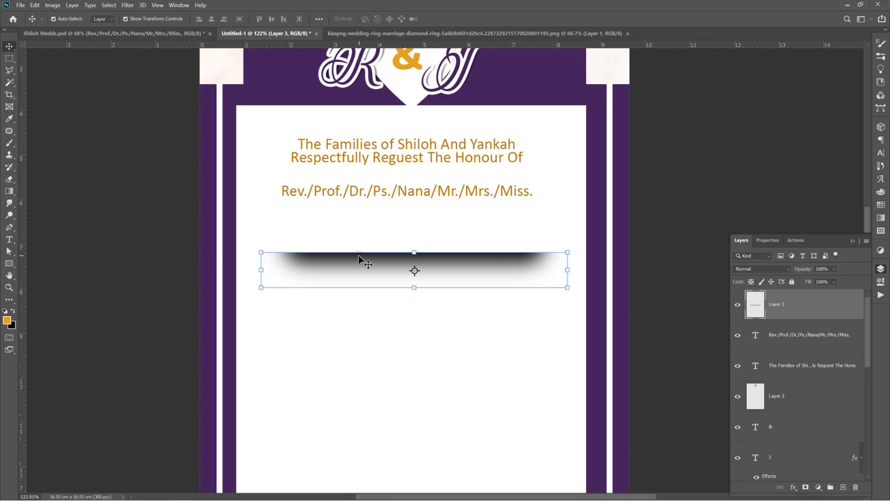
{"action": "left_click_drag", "start_coordinate": [359, 259], "coordinate": [357, 226]}
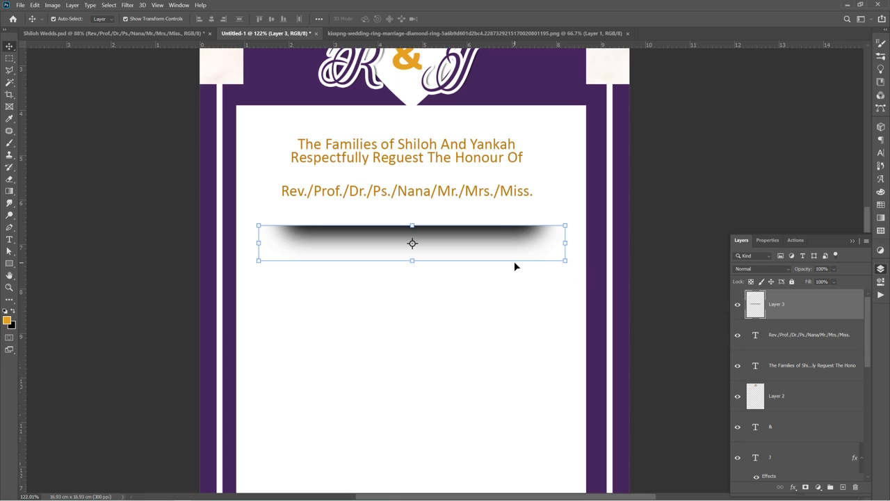
Add a layer mask to the shadow strip and thin its ends and lower edge with a soft 250 px black brush.
{"action": "key", "text": "b"}
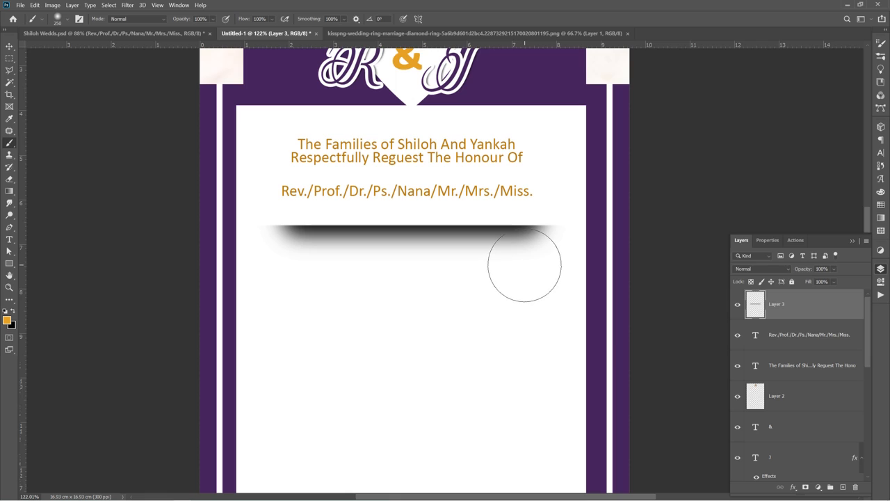
{"action": "left_click", "coordinate": [523, 265]}
{"action": "key", "text": "ctrl+z"}
{"action": "left_click", "coordinate": [805, 486]}
{"action": "left_click_drag", "start_coordinate": [509, 263], "coordinate": [537, 262]}
{"action": "left_click_drag", "start_coordinate": [288, 263], "coordinate": [274, 256]}
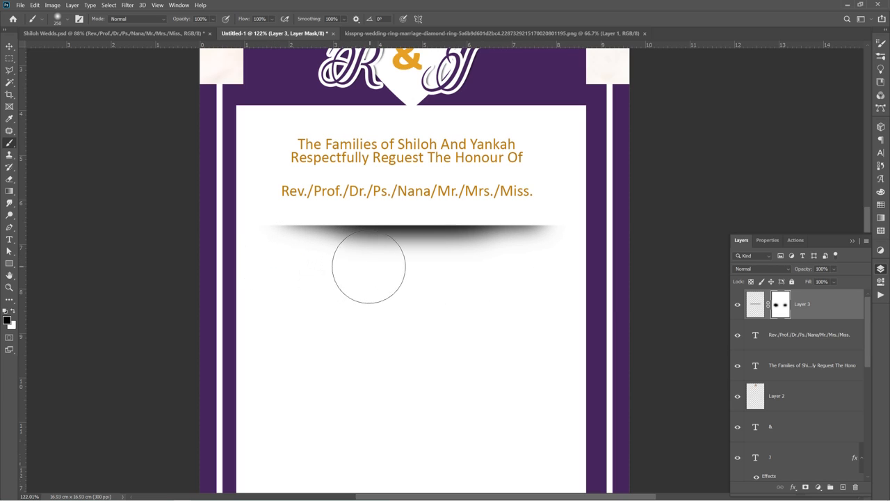
{"action": "left_click", "coordinate": [396, 266]}
{"action": "mouse_move", "coordinate": [482, 274]}
{"action": "left_mouse_down"}
{"action": "mouse_move", "coordinate": [413, 281]}
{"action": "mouse_move", "coordinate": [341, 265]}
{"action": "left_mouse_up"}
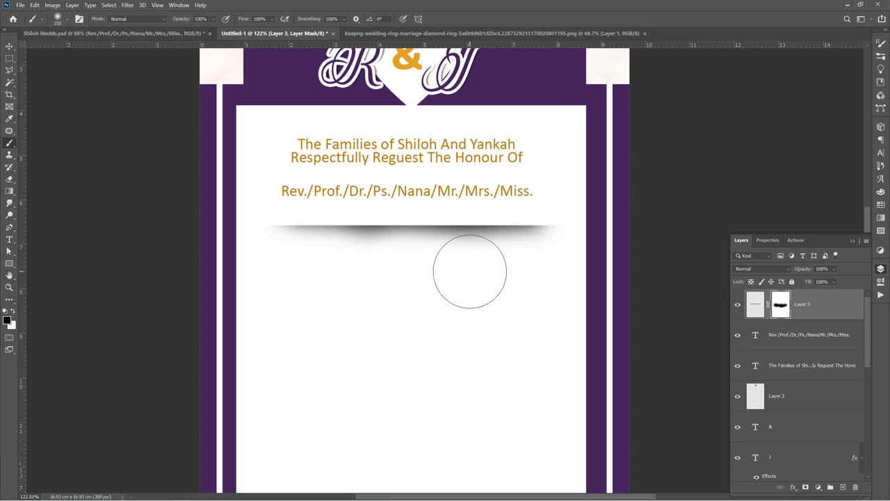
{"action": "key", "text": "v"}
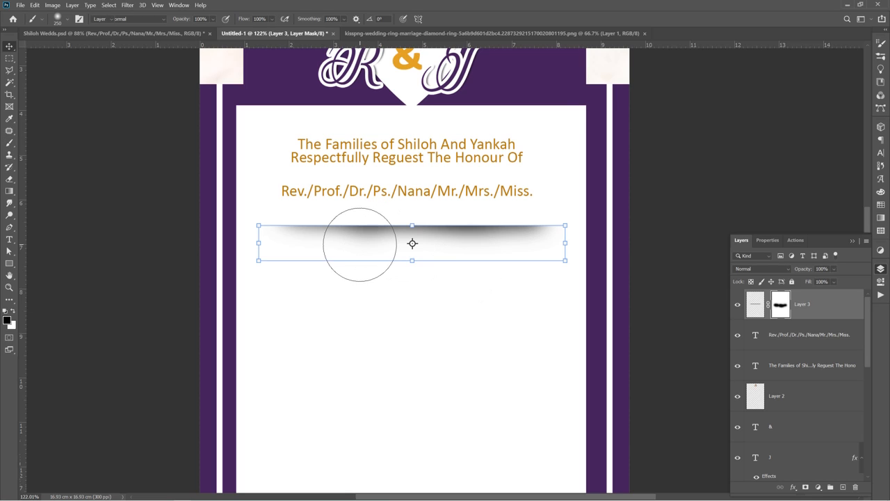
Copy the "To witness the engagement between their son and daughter" text from the source document to just beneath the invitation's shadow line.
{"action": "scroll", "coordinate": [359, 243], "scroll_direction": "down", "scroll_amount": 2}
{"action": "left_click", "coordinate": [142, 226]}
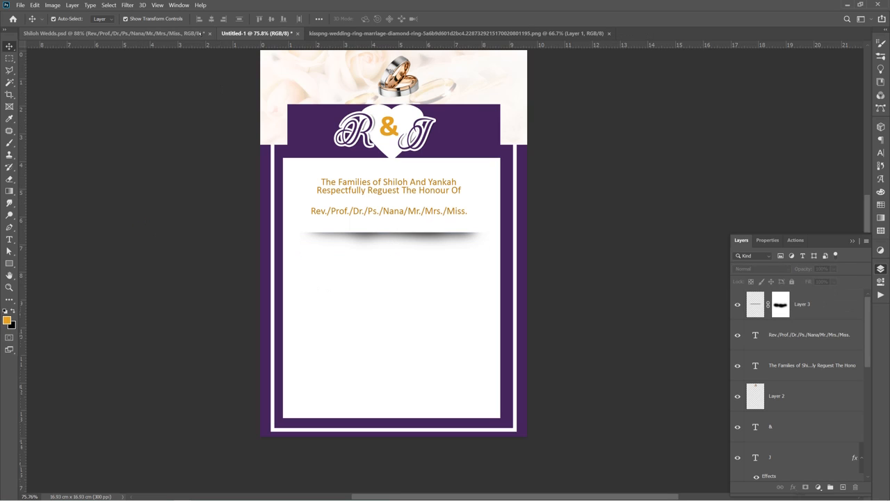
{"action": "left_click", "coordinate": [140, 32]}
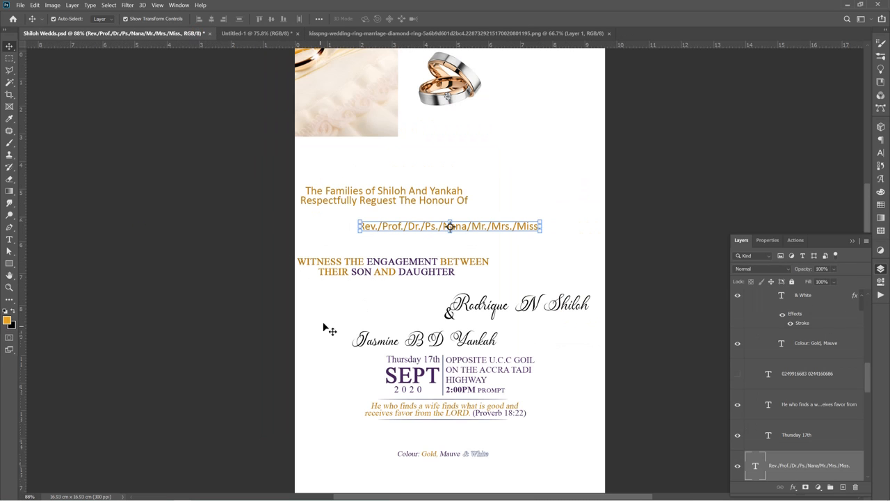
{"action": "left_click", "coordinate": [358, 362]}
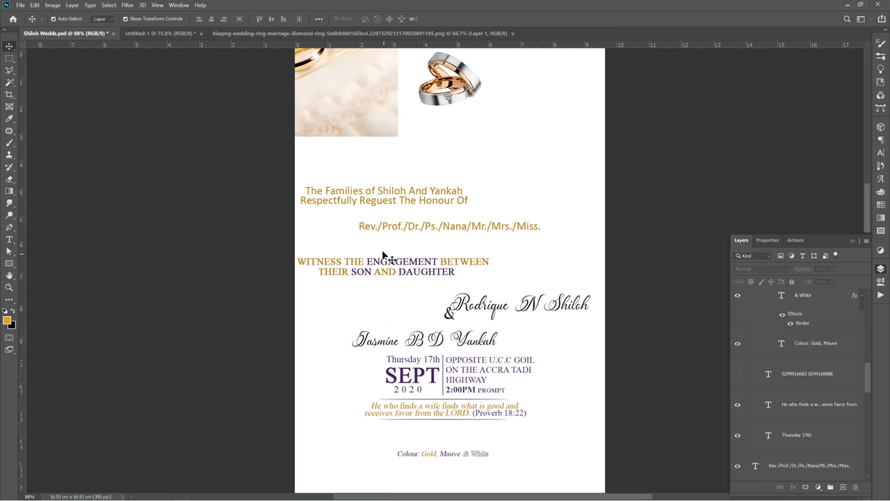
{"action": "mouse_move", "coordinate": [384, 256]}
{"action": "left_mouse_down"}
{"action": "mouse_move", "coordinate": [393, 264]}
{"action": "mouse_move", "coordinate": [289, 62]}
{"action": "mouse_move", "coordinate": [290, 26]}
{"action": "mouse_move", "coordinate": [320, 104]}
{"action": "mouse_move", "coordinate": [359, 292]}
{"action": "mouse_move", "coordinate": [374, 242]}
{"action": "mouse_move", "coordinate": [375, 253]}
{"action": "left_mouse_up"}
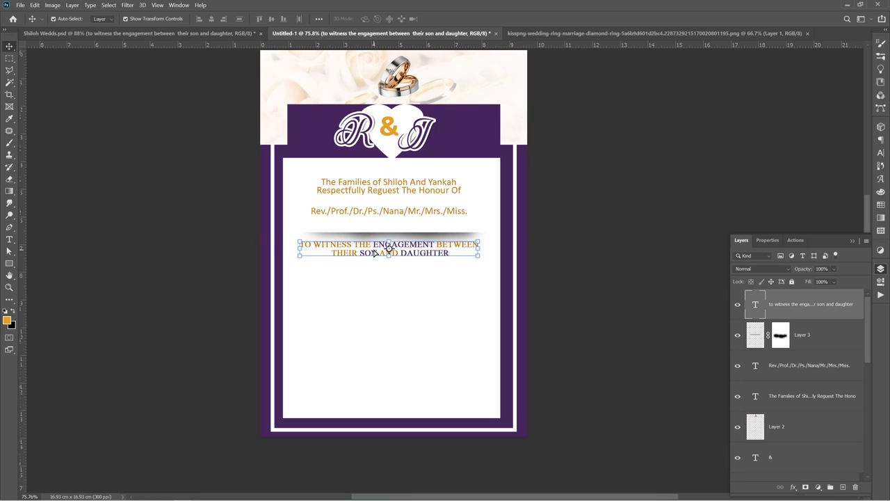
{"action": "left_click", "coordinate": [232, 224]}
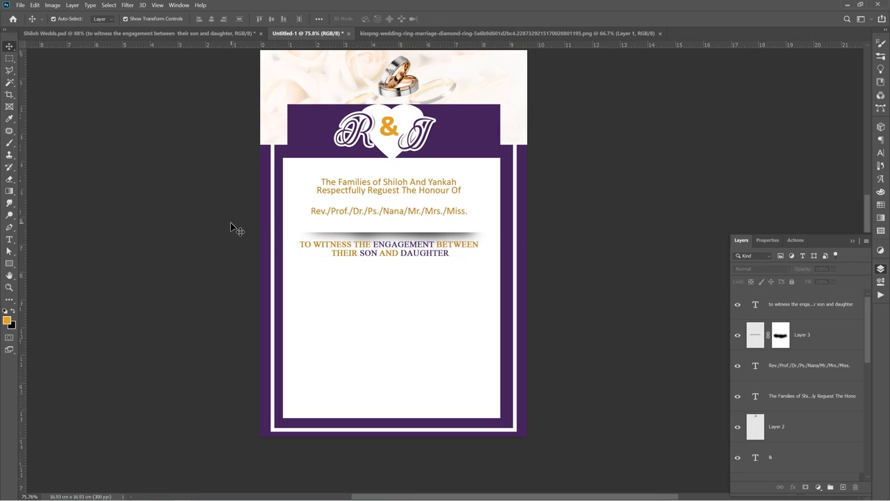
In the source document, move the groom's name above the ampersand and copy both couple names into the invitation below the engagement text.
{"action": "left_click", "coordinate": [223, 39]}
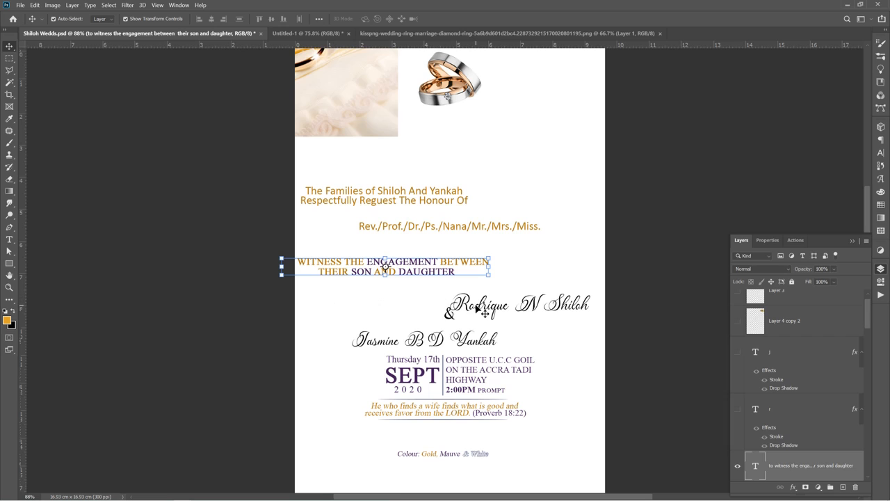
{"action": "left_click_drag", "start_coordinate": [476, 307], "coordinate": [404, 294]}
{"action": "left_click", "coordinate": [434, 339], "text": "shift"}
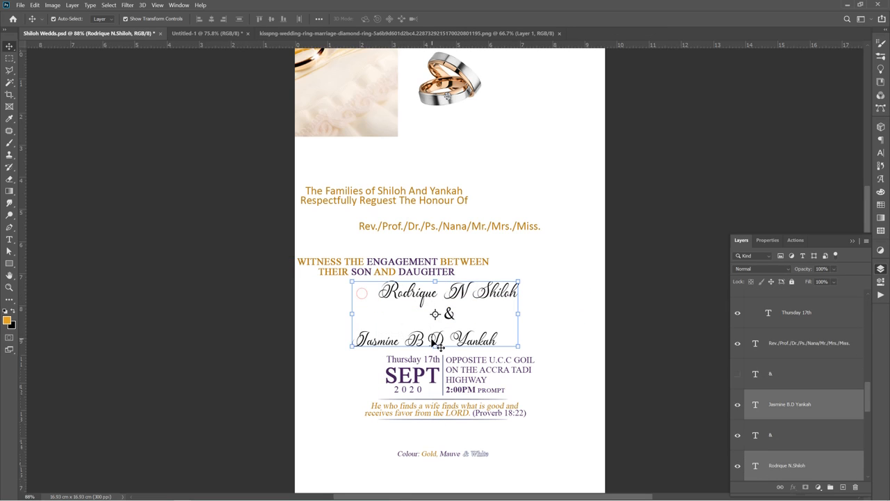
{"action": "left_click_drag", "start_coordinate": [439, 338], "coordinate": [365, 278]}
{"action": "left_click", "coordinate": [193, 232]}
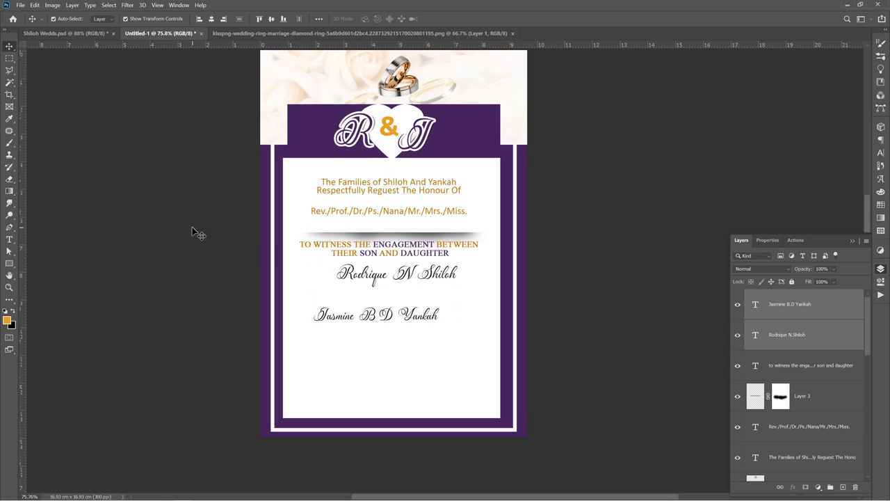
Move the bride's name up to line up beneath the groom's name, and return to the source document with nothing selected.
{"action": "left_click", "coordinate": [370, 320]}
{"action": "left_click_drag", "start_coordinate": [364, 316], "coordinate": [379, 313]}
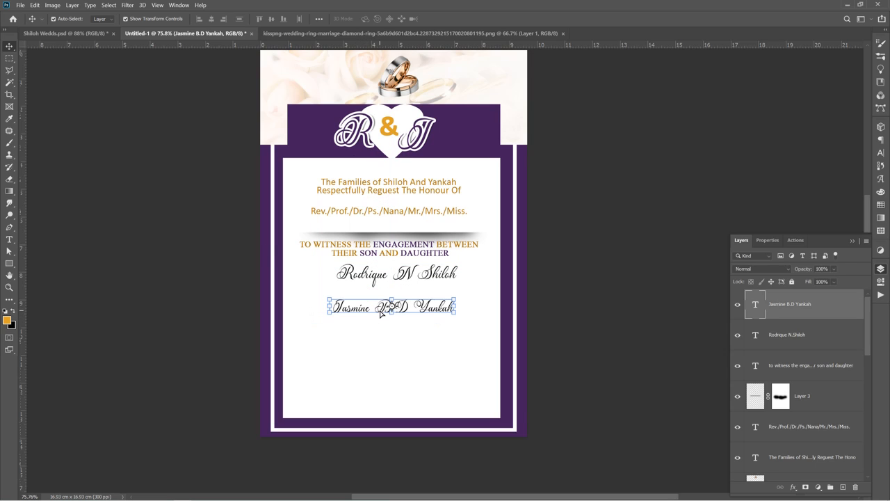
{"action": "left_click", "coordinate": [237, 255]}
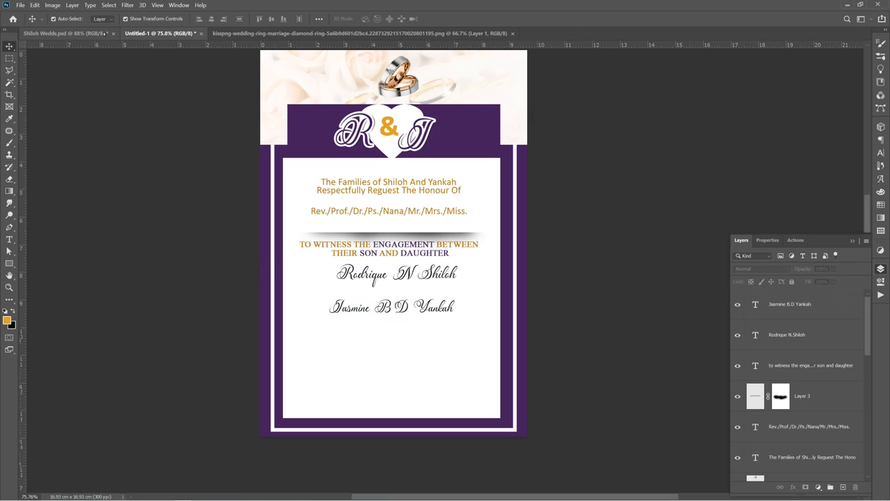
{"action": "left_click", "coordinate": [66, 33]}
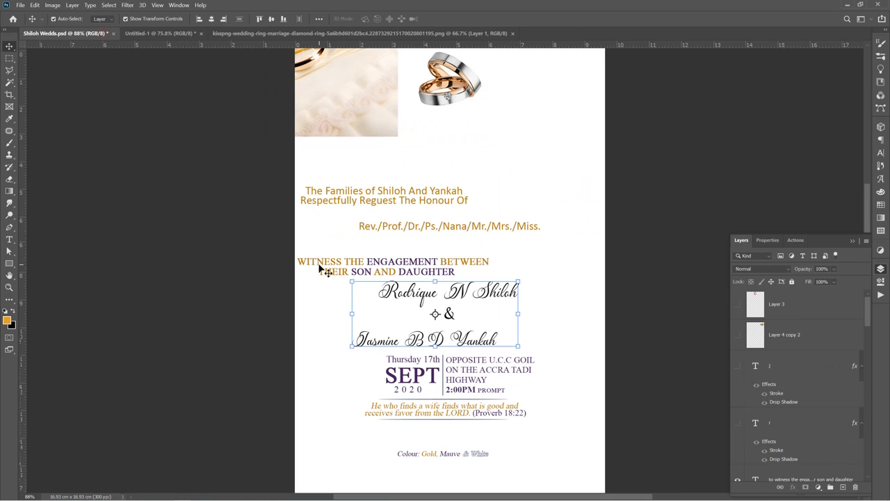
{"action": "left_click", "coordinate": [333, 372]}
{"action": "left_click_drag", "start_coordinate": [356, 355], "coordinate": [517, 470]}
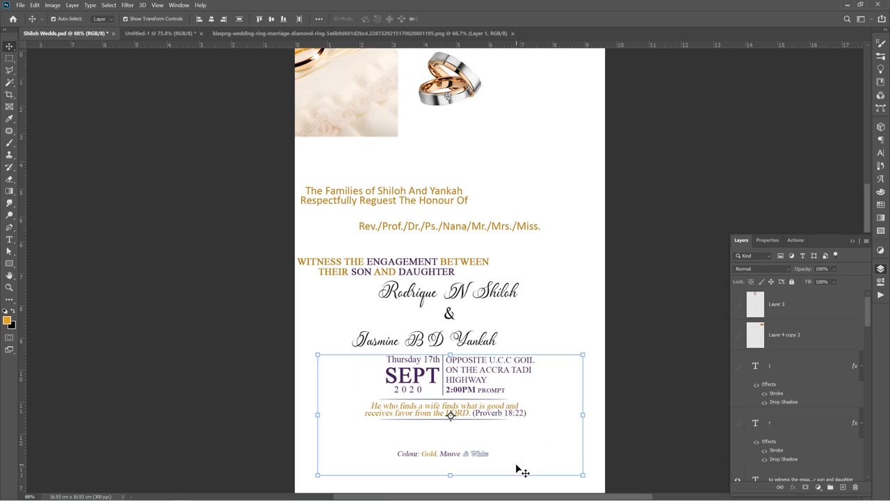
{"action": "left_click", "coordinate": [485, 367]}
{"action": "left_click_drag", "start_coordinate": [484, 367], "coordinate": [227, 160]}
{"action": "left_click", "coordinate": [216, 203]}
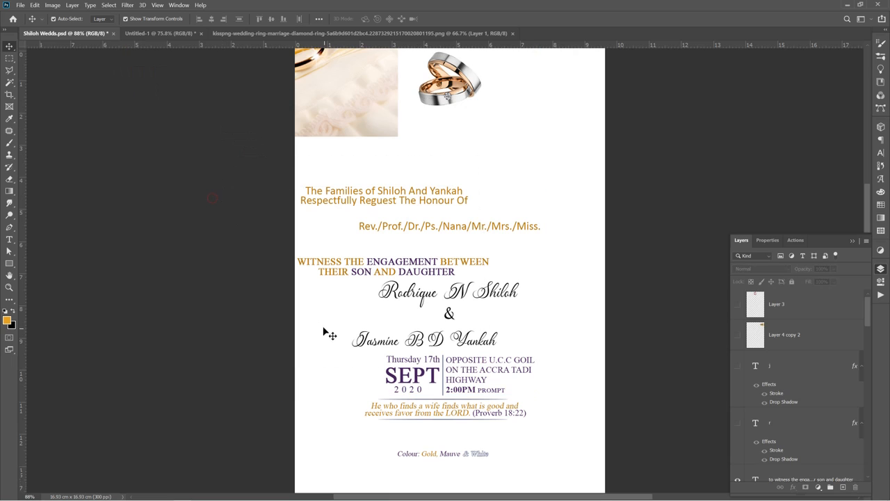
Turn off Auto-Select and copy the date block, divider lines and Proverb 18:22 verse into the invitation below the couple's names.
{"action": "left_click_drag", "start_coordinate": [365, 360], "coordinate": [527, 417]}
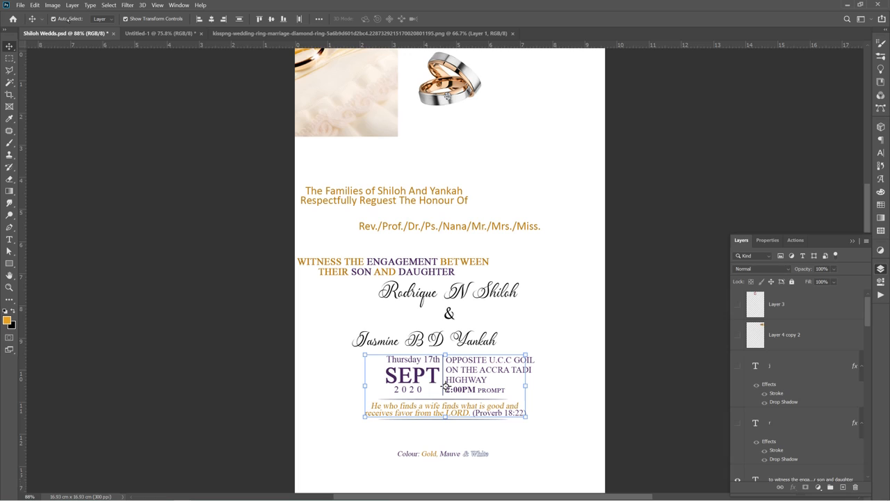
{"action": "left_click_drag", "start_coordinate": [490, 375], "coordinate": [363, 342]}
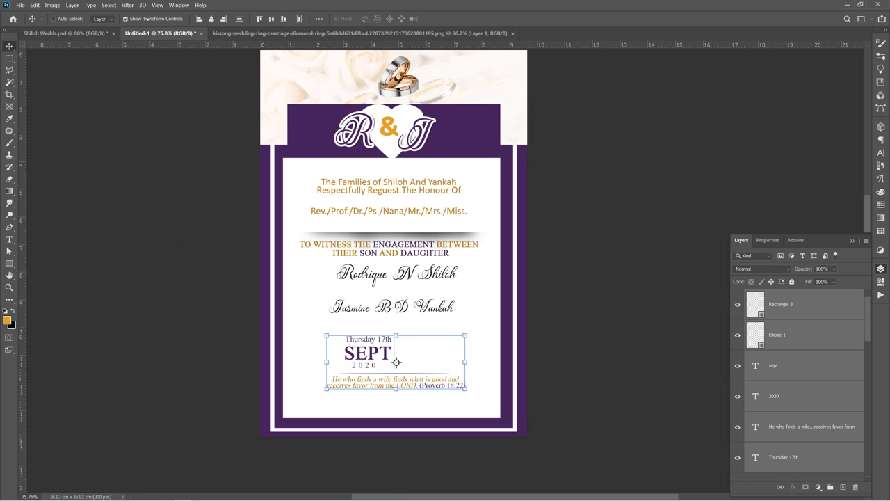
In the source document, select the venue and 2:00pm time text layer and unlock it.
{"action": "left_click", "coordinate": [105, 34]}
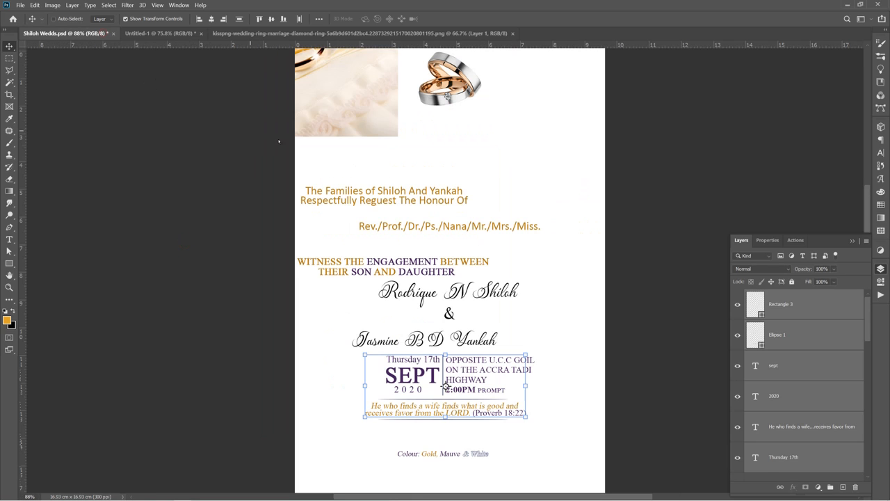
{"action": "right_click", "coordinate": [590, 397]}
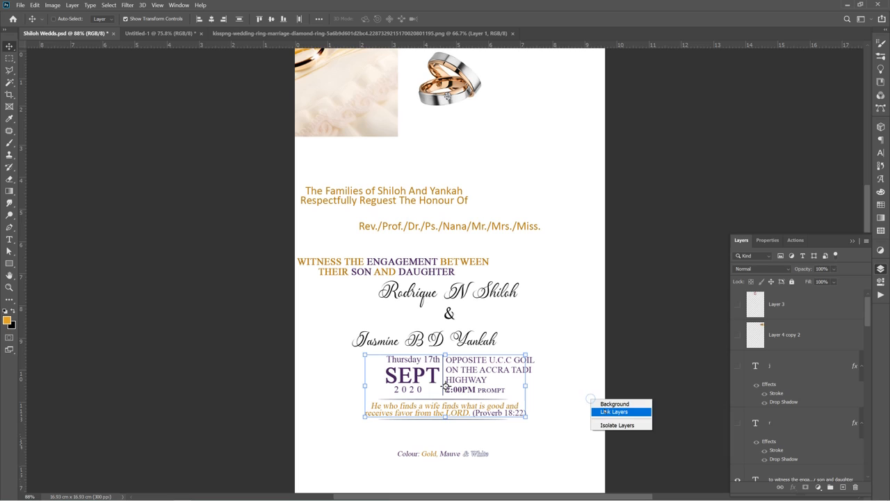
{"action": "left_click", "coordinate": [607, 403]}
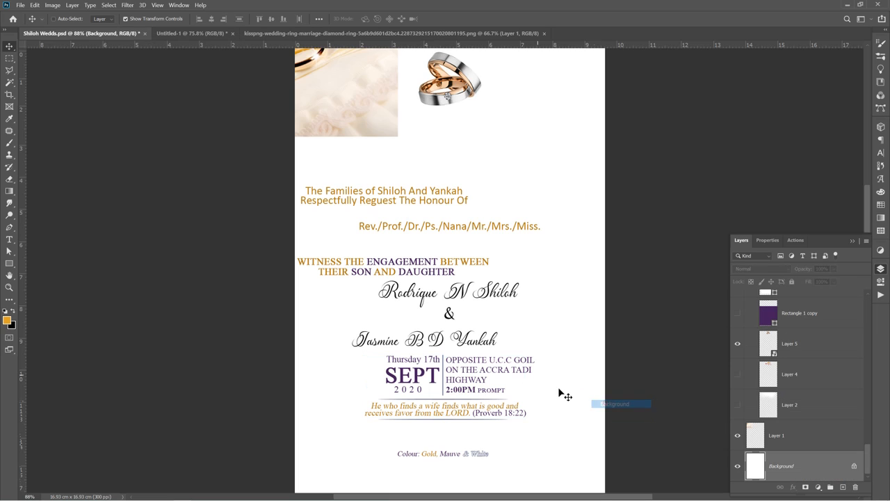
{"action": "right_click", "coordinate": [482, 364]}
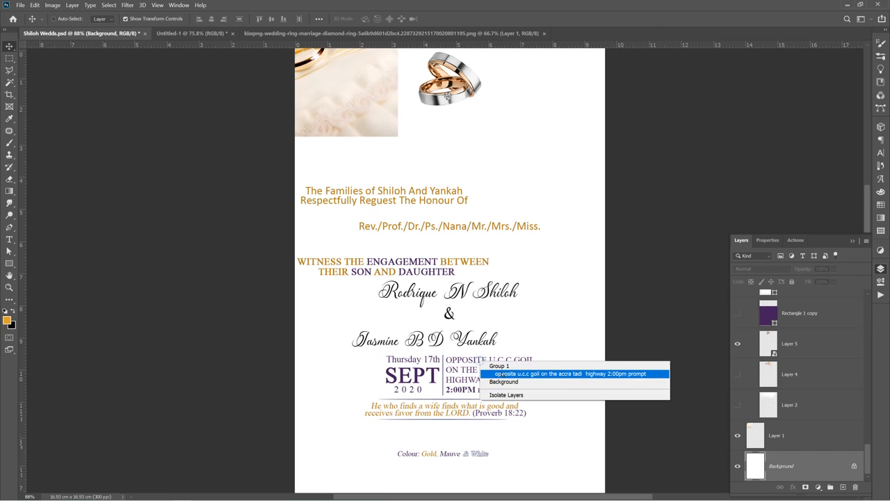
{"action": "left_click", "coordinate": [483, 367]}
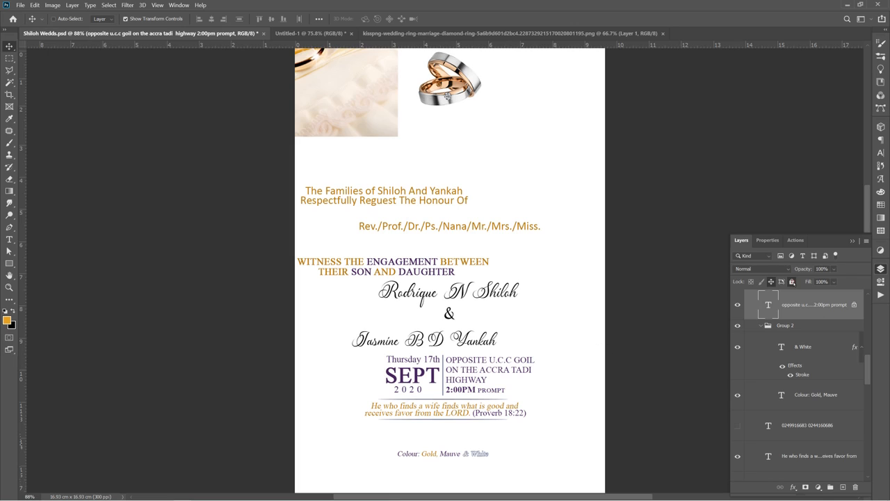
{"action": "left_click", "coordinate": [853, 306]}
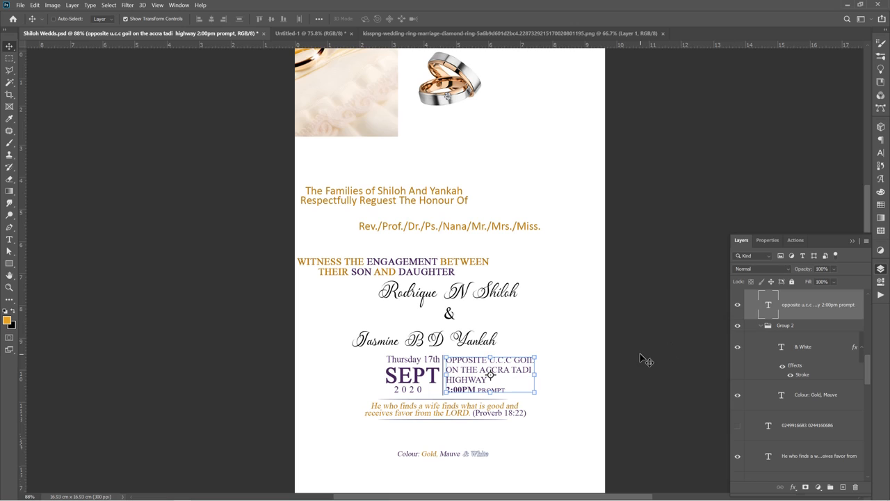
Copy the venue and time text into the invitation and place it beside the date block's vertical divider.
{"action": "left_click", "coordinate": [468, 368]}
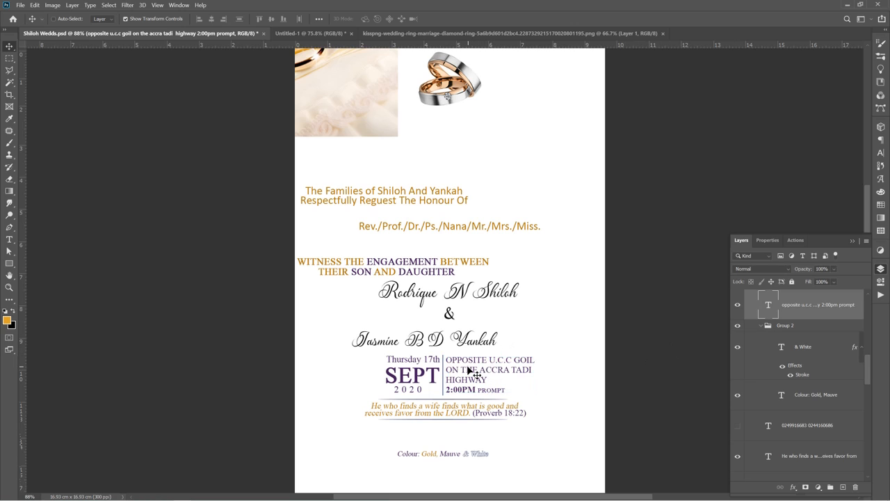
{"action": "left_click_drag", "start_coordinate": [468, 370], "coordinate": [420, 350]}
{"action": "scroll", "coordinate": [422, 368], "scroll_direction": "down", "scroll_amount": 1}
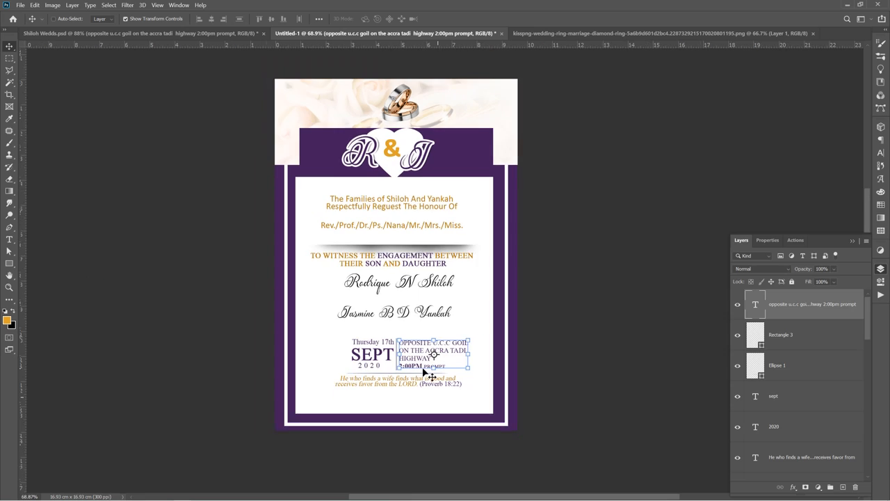
{"action": "scroll", "coordinate": [422, 367], "scroll_direction": "down", "scroll_amount": 1}
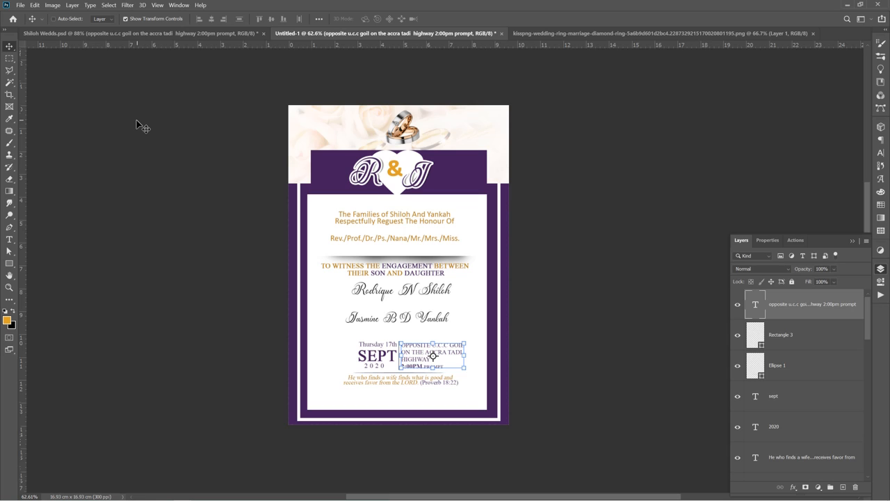
Place a duplicate of the bride's name between the two couple names and replace its text with an ampersand.
{"action": "scroll", "coordinate": [399, 322], "scroll_direction": "up", "scroll_amount": 5}
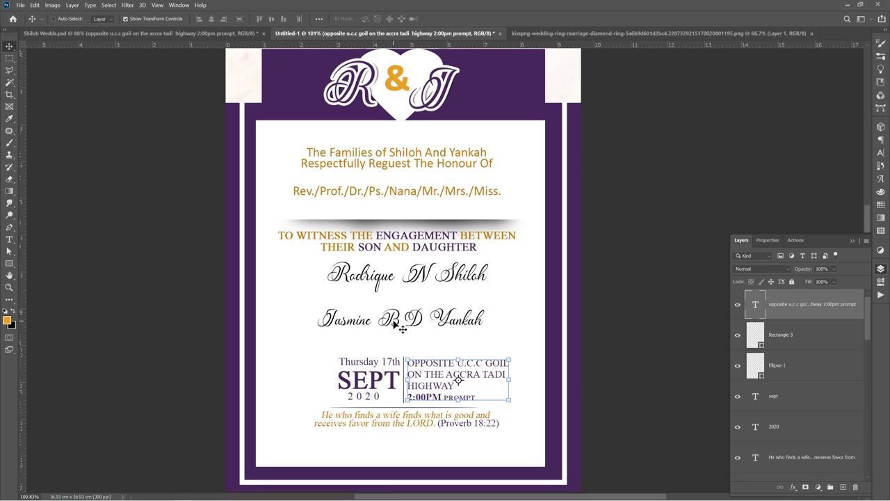
{"action": "right_click", "coordinate": [393, 324]}
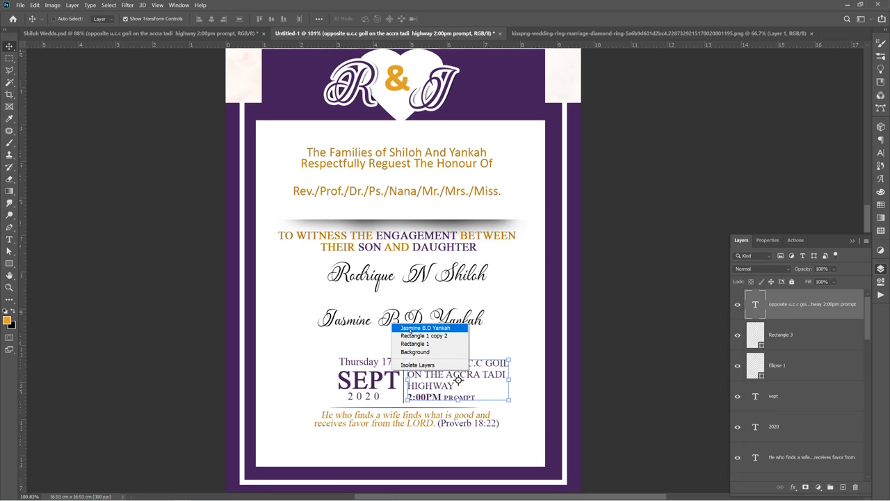
{"action": "left_click", "coordinate": [421, 327]}
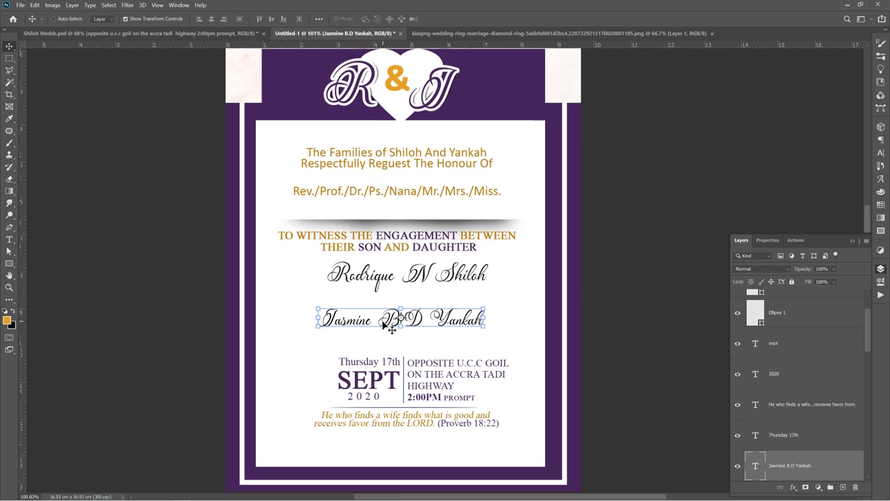
{"action": "key", "text": "ctrl+j"}
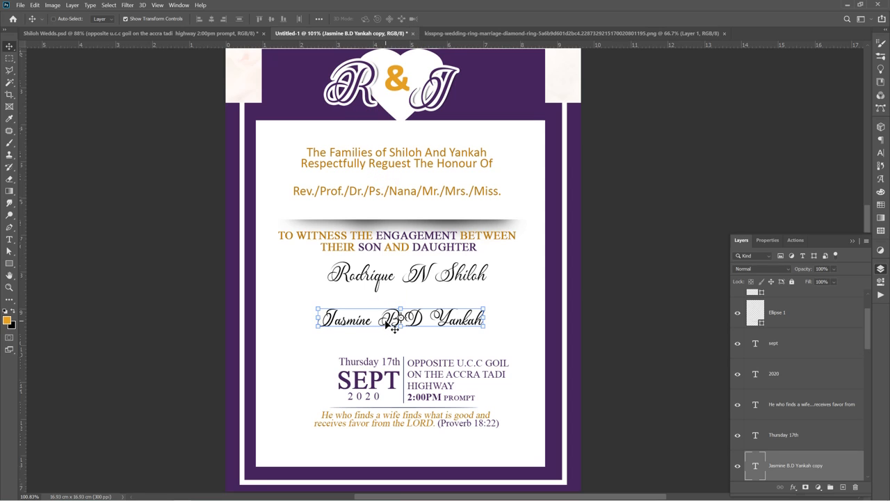
{"action": "left_click_drag", "start_coordinate": [390, 326], "coordinate": [393, 304]}
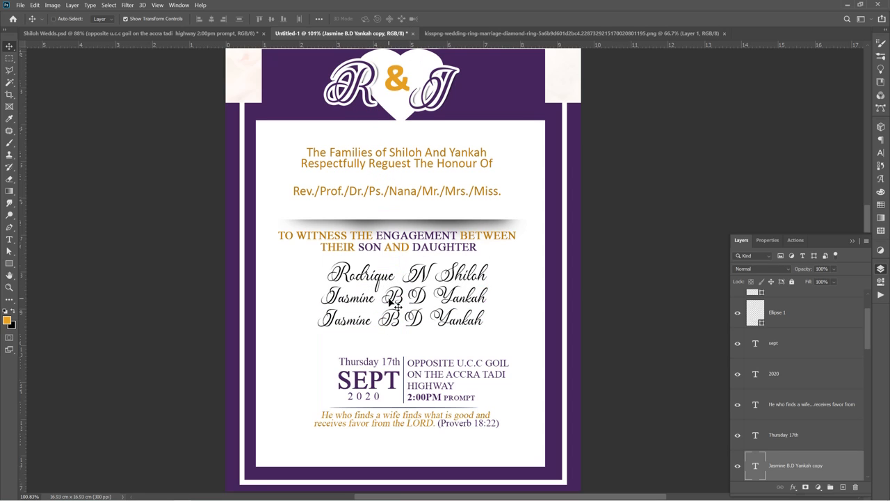
{"action": "double_click", "coordinate": [394, 303]}
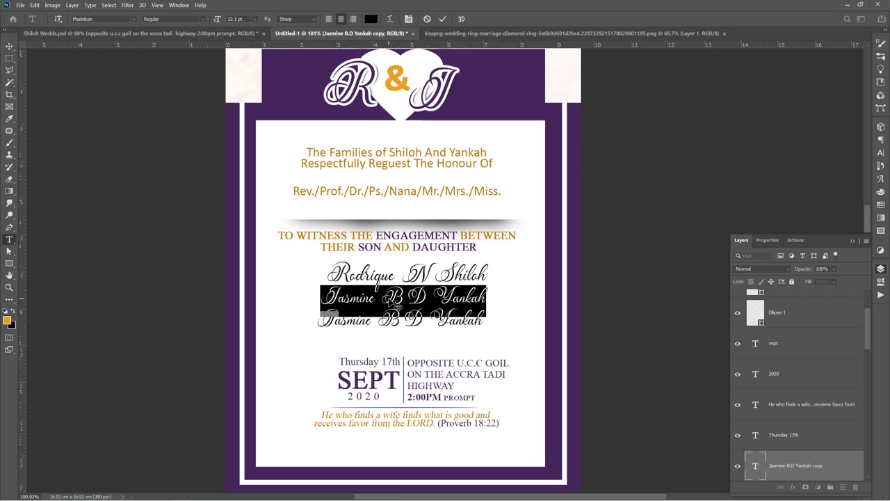
{"action": "key", "text": "BackSpace"}
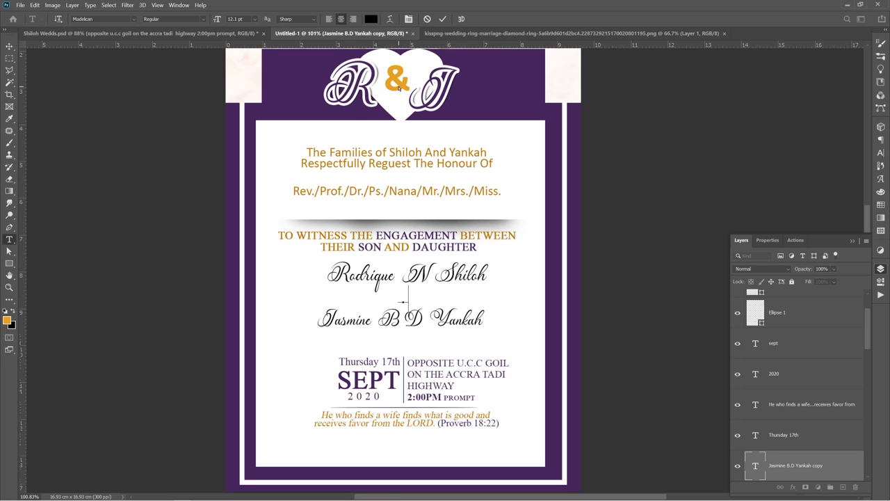
Recolour the new ampersand gold (e1a223) by sampling the ampersand in the heart monogram.
{"action": "key", "text": "ctrl+a"}
{"action": "left_click", "coordinate": [371, 19]}
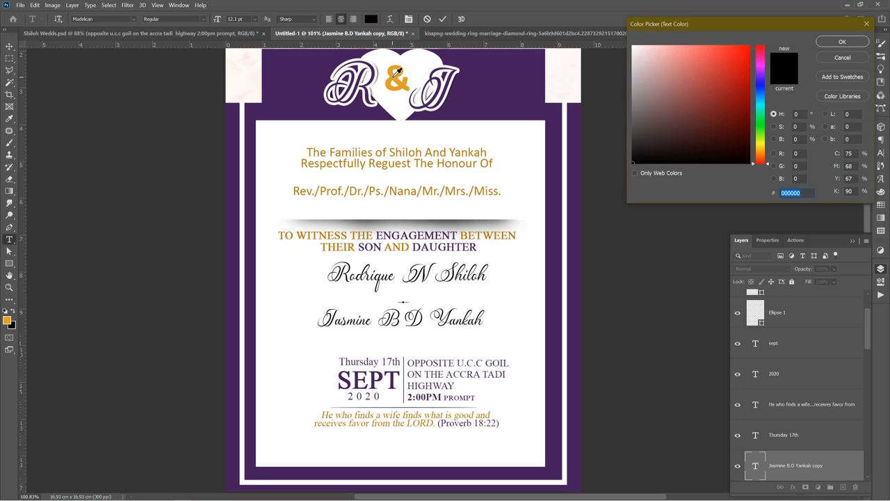
{"action": "left_click", "coordinate": [394, 77]}
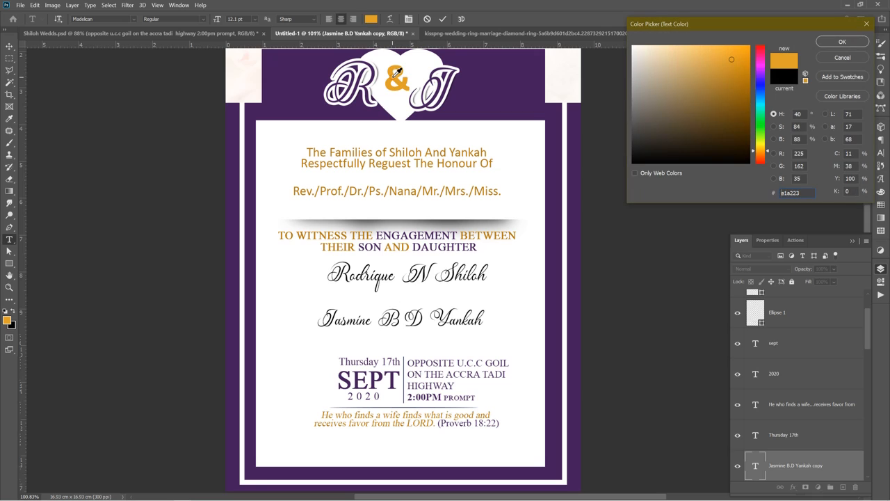
{"action": "left_click", "coordinate": [839, 42]}
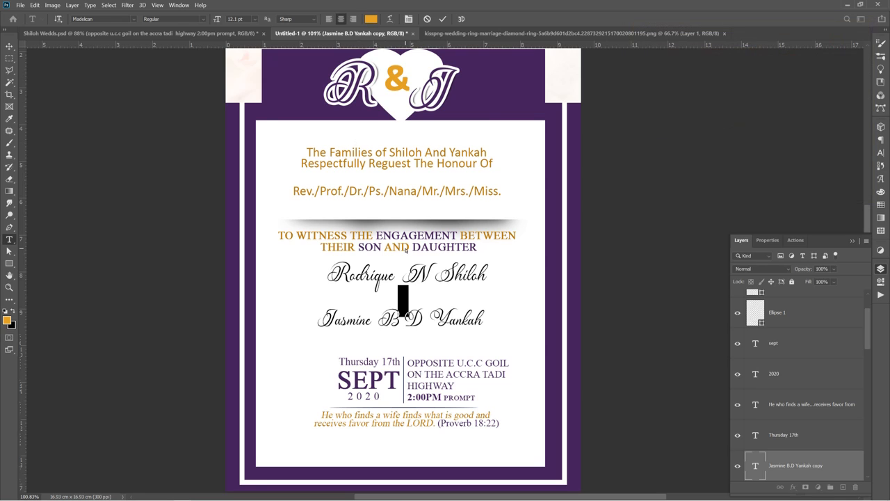
Set the font of the ampersand between the couple's names to Californian FB Regular.
{"action": "left_click", "coordinate": [110, 20]}
{"action": "type", "text": "cal"}
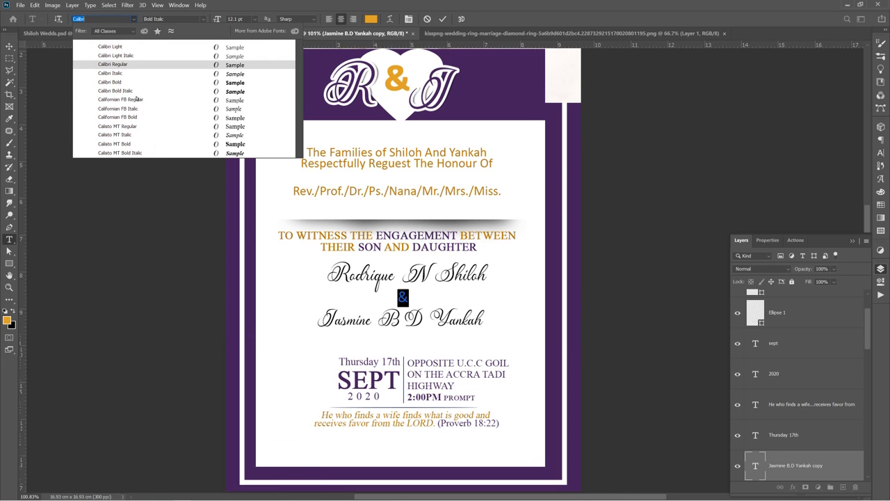
{"action": "left_click", "coordinate": [138, 101]}
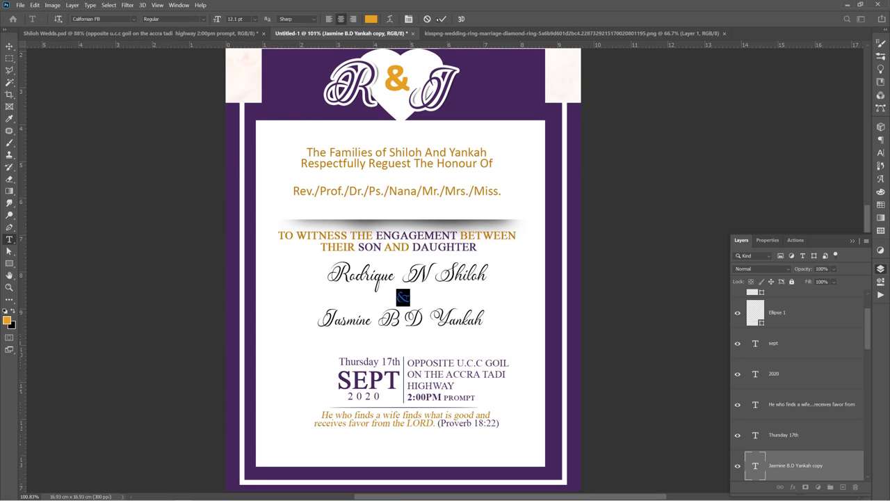
{"action": "left_click", "coordinate": [441, 19]}
{"action": "key", "text": "v"}
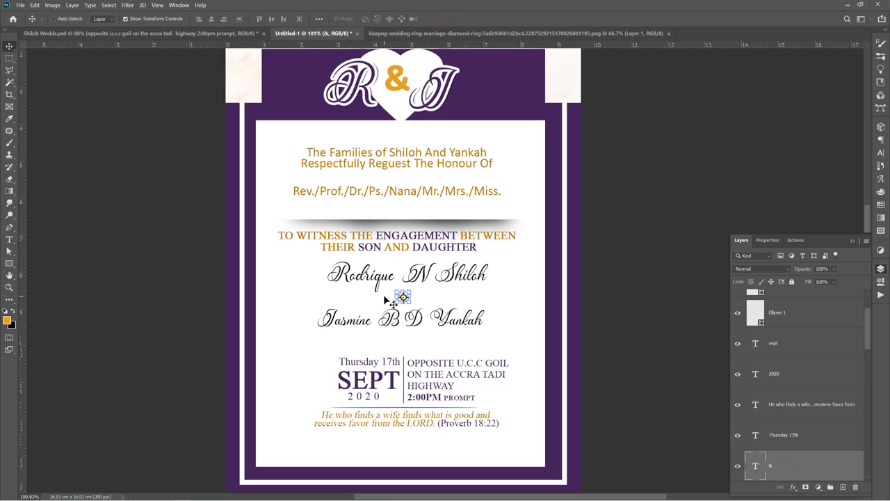
Enlarge the gold ampersand to about 150% and position it in the gap between the two names.
{"action": "scroll", "coordinate": [403, 298], "scroll_direction": "up", "scroll_amount": 5}
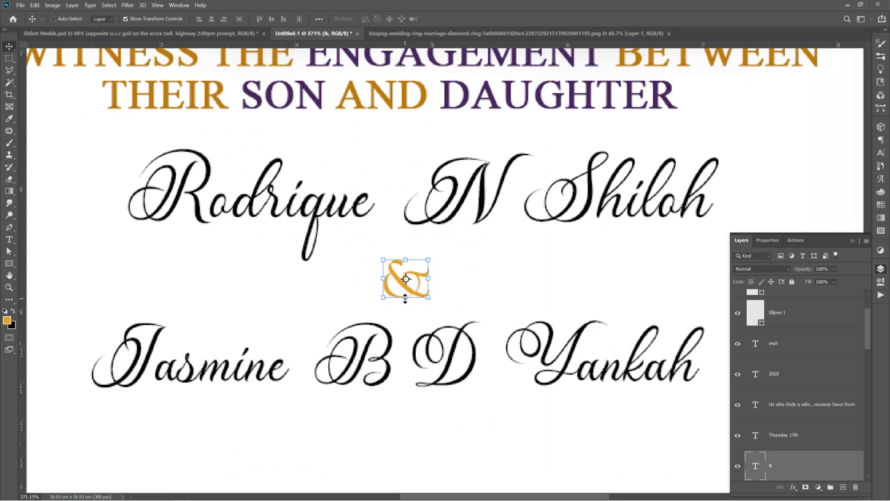
{"action": "left_click_drag", "start_coordinate": [406, 299], "coordinate": [405, 310]}
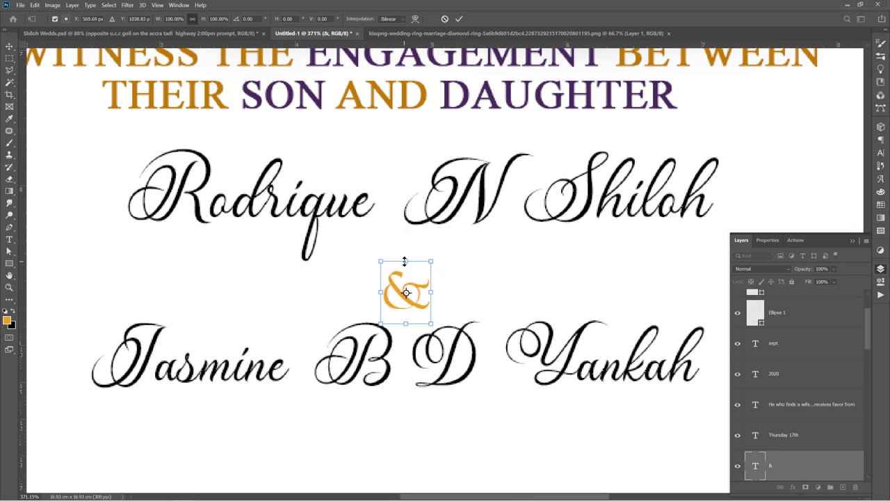
{"action": "left_click_drag", "start_coordinate": [404, 261], "coordinate": [401, 230]}
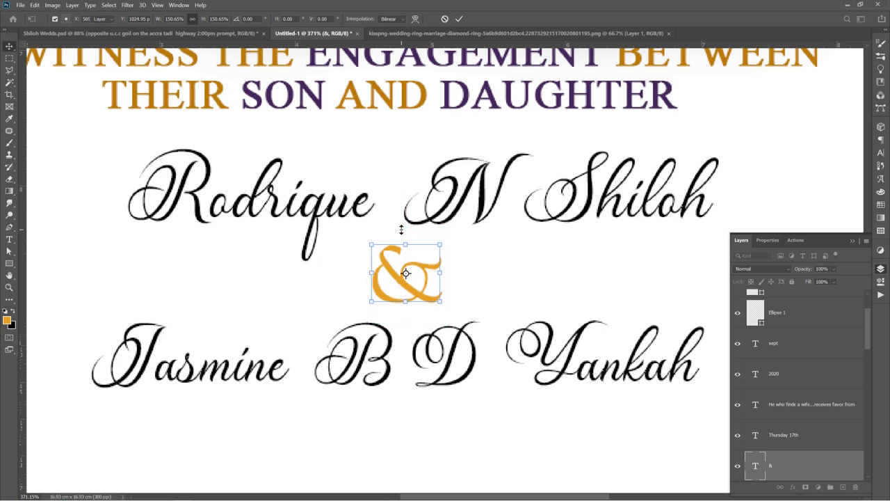
{"action": "key", "text": "Return"}
{"action": "scroll", "coordinate": [402, 230], "scroll_direction": "down", "scroll_amount": 5}
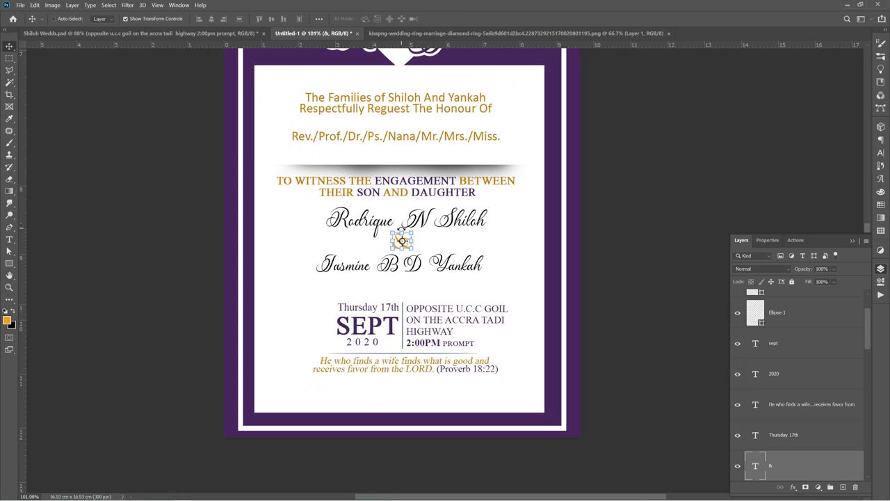
{"action": "scroll", "coordinate": [401, 231], "scroll_direction": "down", "scroll_amount": 3}
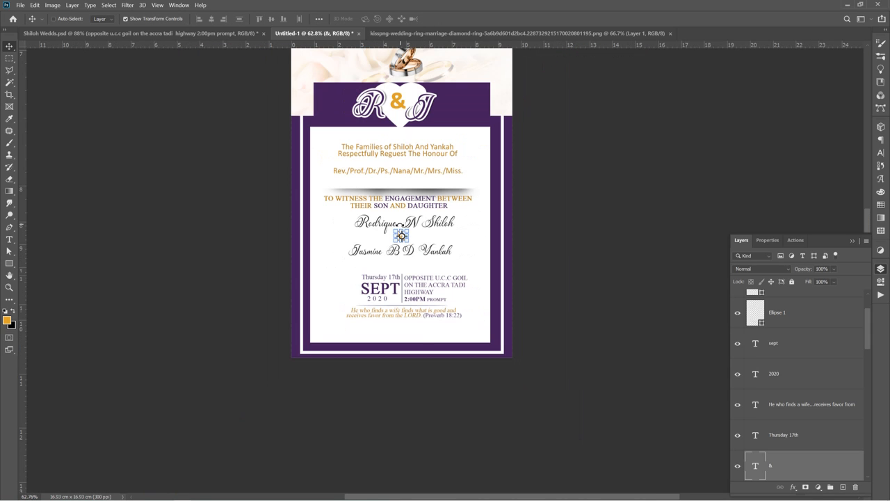
{"action": "scroll", "coordinate": [413, 324], "scroll_direction": "down", "scroll_amount": 2}
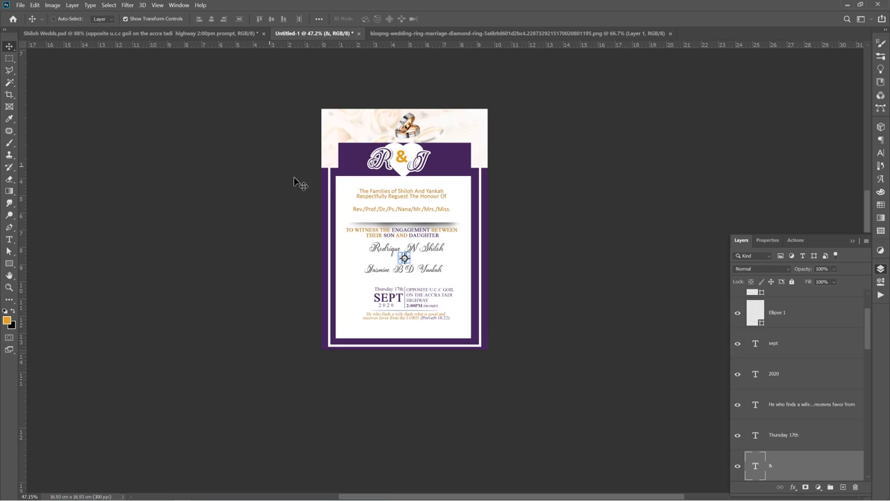
{"action": "scroll", "coordinate": [416, 224], "scroll_direction": "up", "scroll_amount": 2}
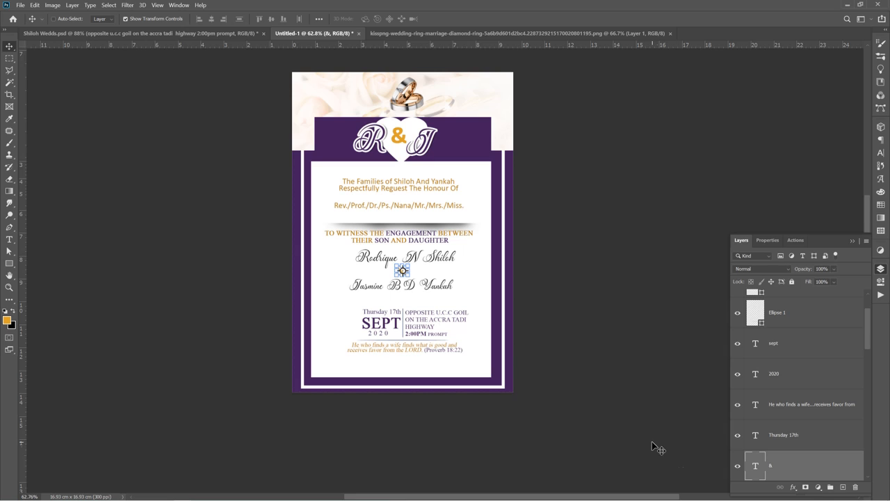
{"action": "mouse_move", "coordinate": [758, 496]}
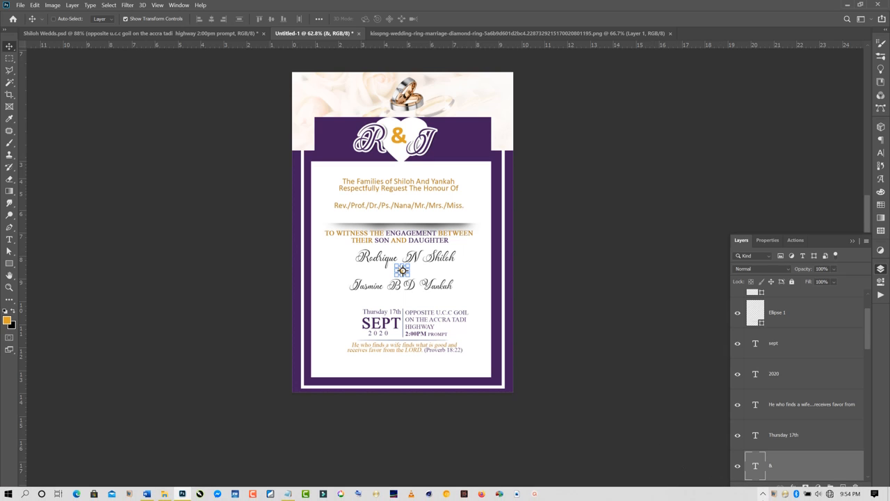
{"action": "left_click", "coordinate": [762, 494]}
{"action": "left_click", "coordinate": [781, 461]}
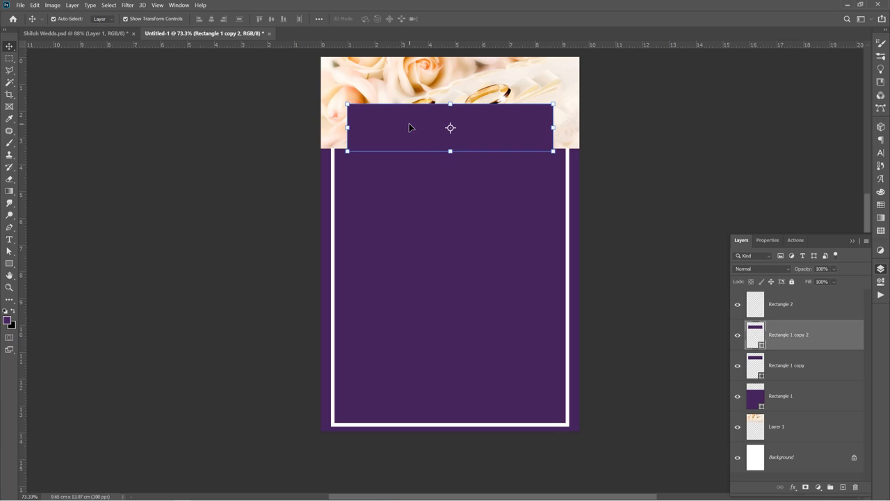
Move the duplicate header rectangle down below the purple header and recolour it white (ffffff) by sampling the frame line.
{"action": "left_click_drag", "start_coordinate": [409, 123], "coordinate": [411, 185]}
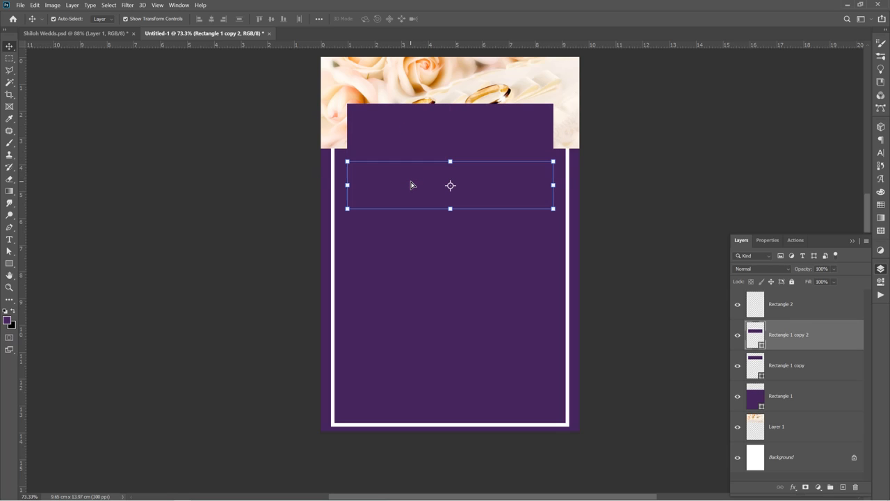
{"action": "double_click", "coordinate": [760, 347]}
{"action": "left_click", "coordinate": [558, 129]}
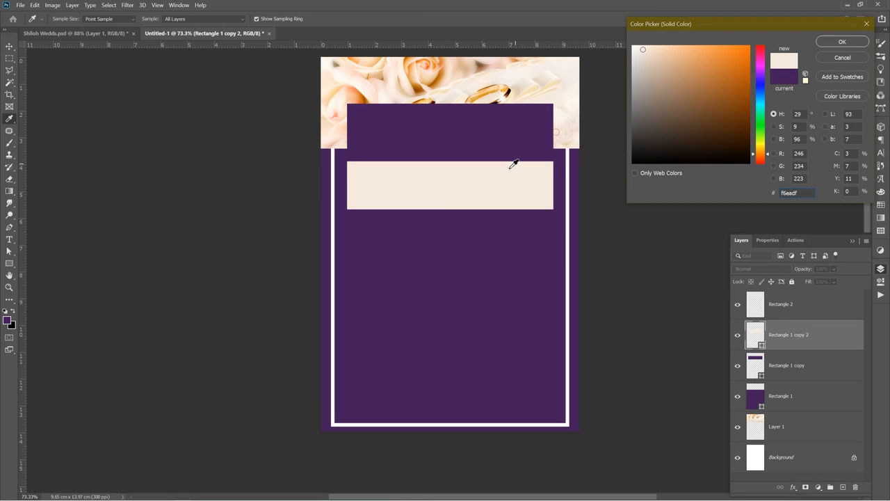
{"action": "left_click", "coordinate": [569, 236]}
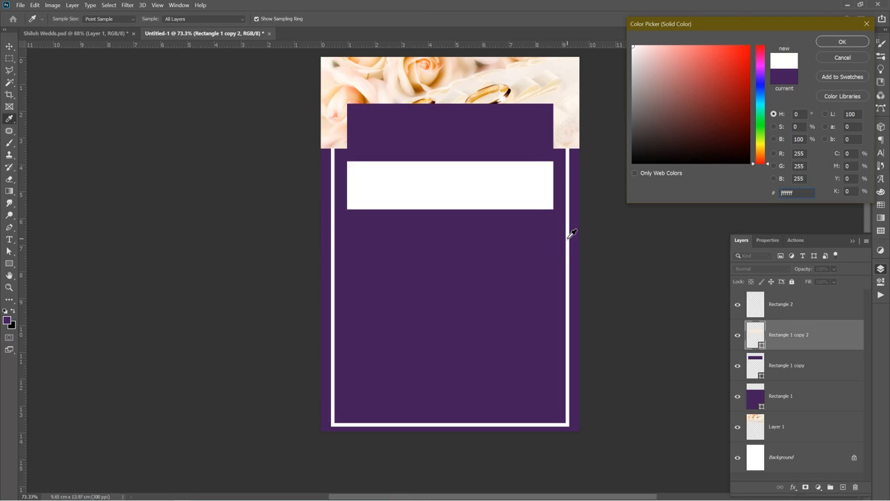
{"action": "left_click", "coordinate": [842, 42]}
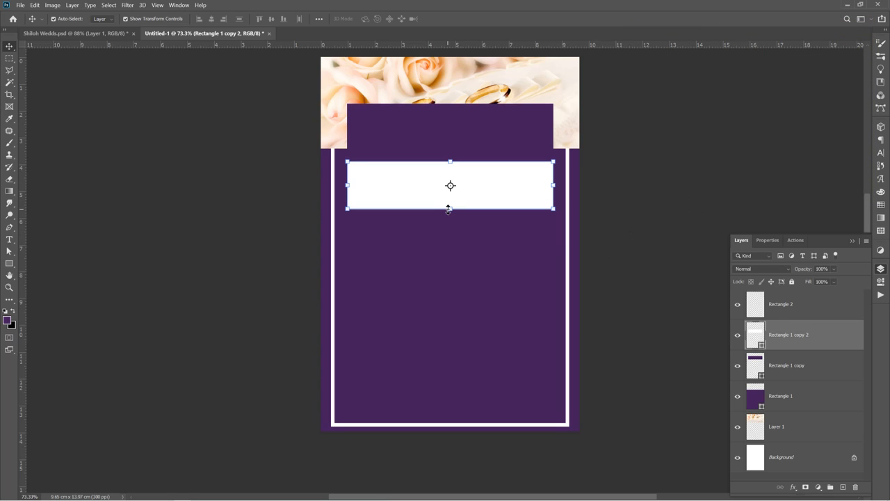
Stretch the white rectangle down to just above the frame's lower line and widen it slightly to the left, to about 524% height and 102% width.
{"action": "left_click_drag", "start_coordinate": [448, 209], "coordinate": [450, 413]}
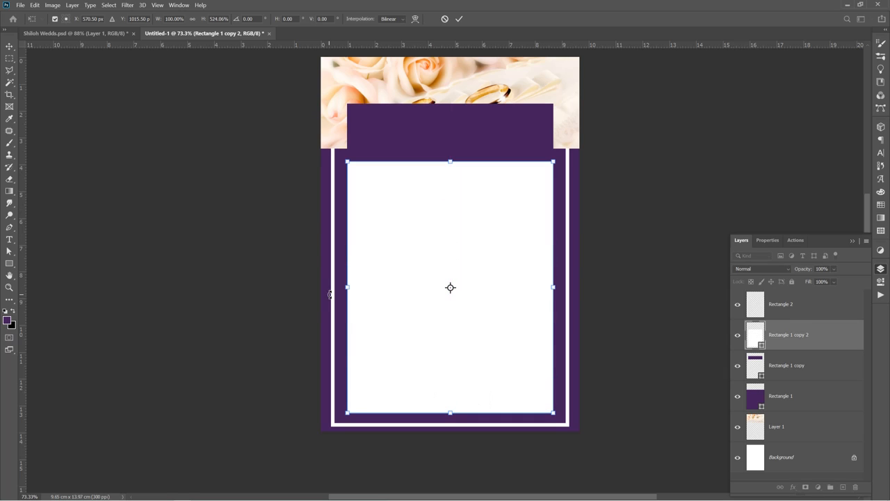
{"action": "left_click_drag", "start_coordinate": [345, 287], "coordinate": [341, 288]}
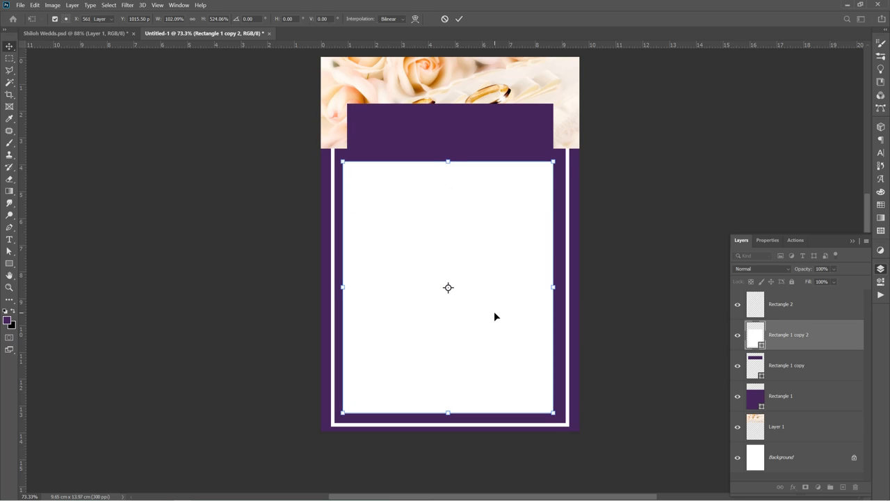
{"action": "key", "text": "Return"}
{"action": "left_click", "coordinate": [247, 243]}
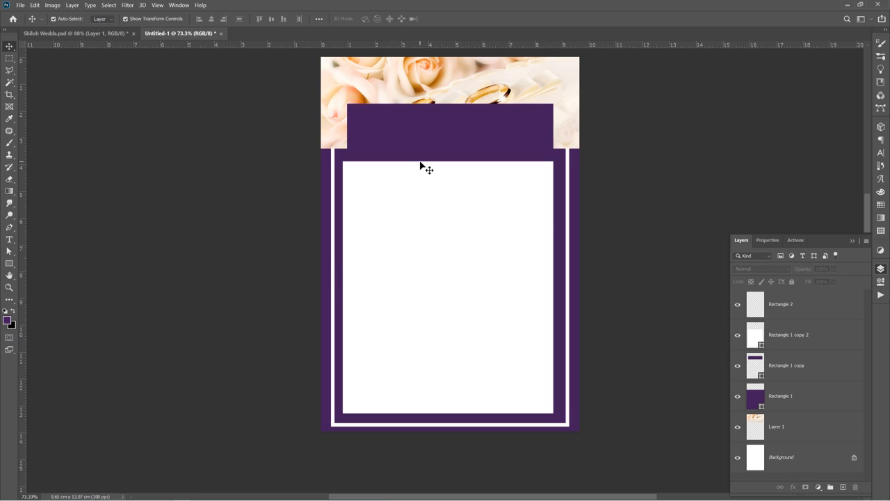
Nudge the purple header rectangle down so it sits closer to the white panel.
{"action": "left_click", "coordinate": [429, 123]}
{"action": "key", "text": "Down"}
{"action": "key", "text": "Down"}
{"action": "key", "text": "Down"}
{"action": "key", "text": "Down"}
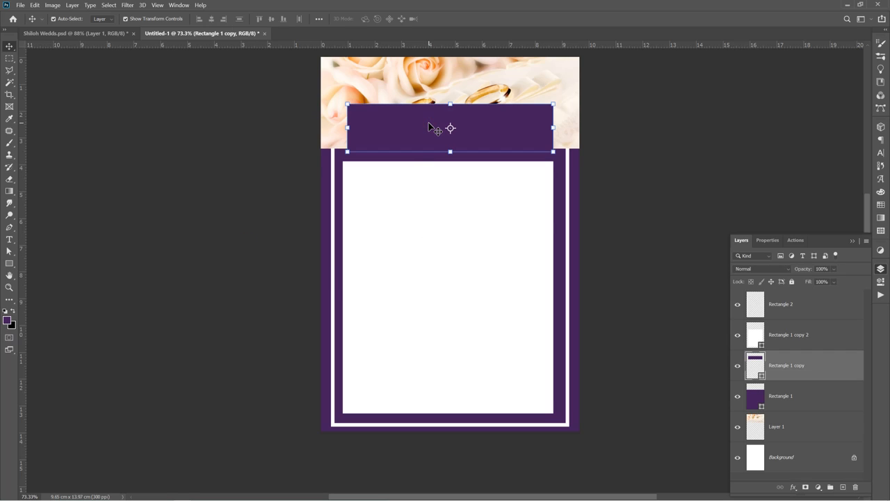
{"action": "key", "text": "Down"}
{"action": "key", "text": "Down"}
{"action": "key", "text": "Down"}
{"action": "key", "text": "Down"}
{"action": "key", "text": "Down"}
{"action": "key", "text": "Down"}
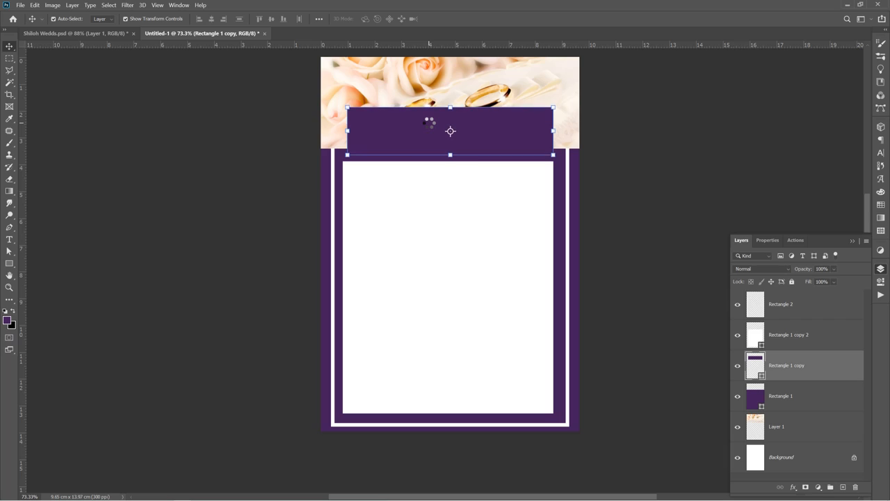
{"action": "left_click", "coordinate": [297, 80]}
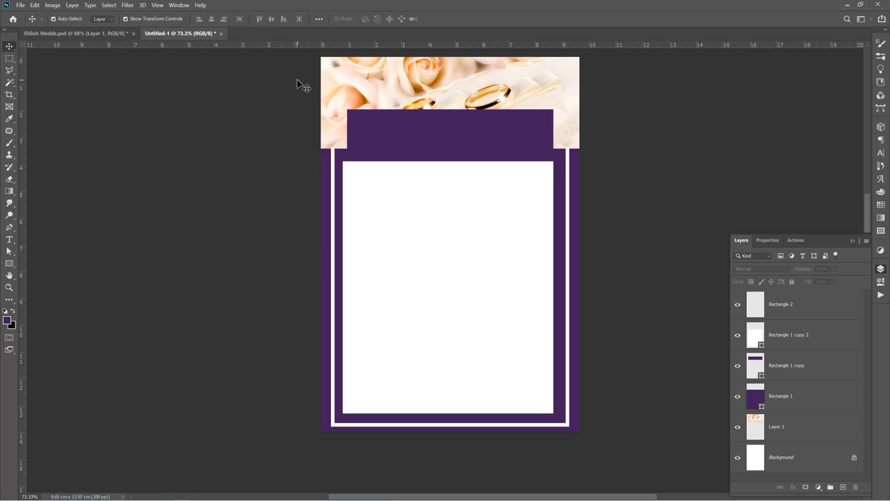
With the header rectangle's layer selected, choose the solid heart from the all shapes group for the Custom Shape tool.
{"action": "left_click", "coordinate": [441, 149]}
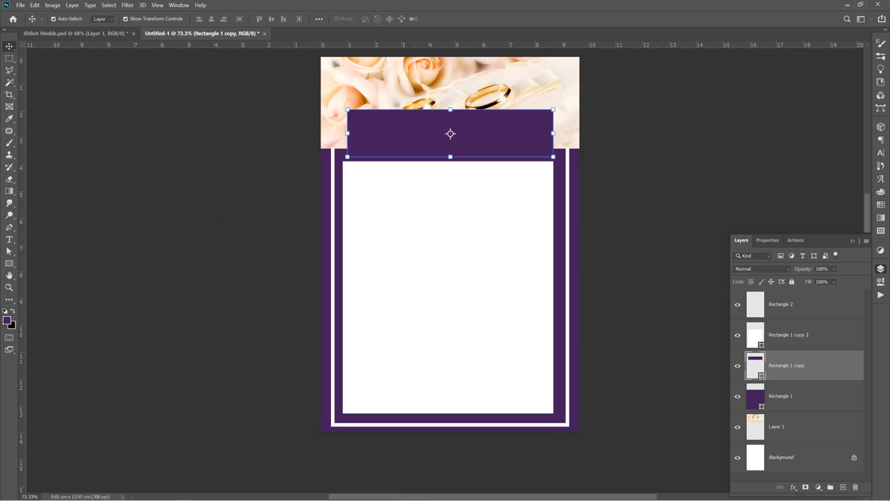
{"action": "left_click", "coordinate": [9, 263]}
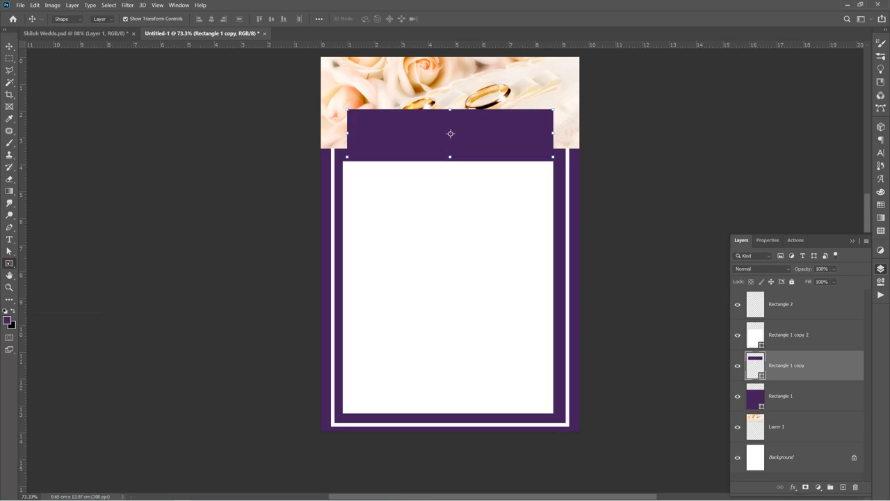
{"action": "left_click", "coordinate": [64, 306]}
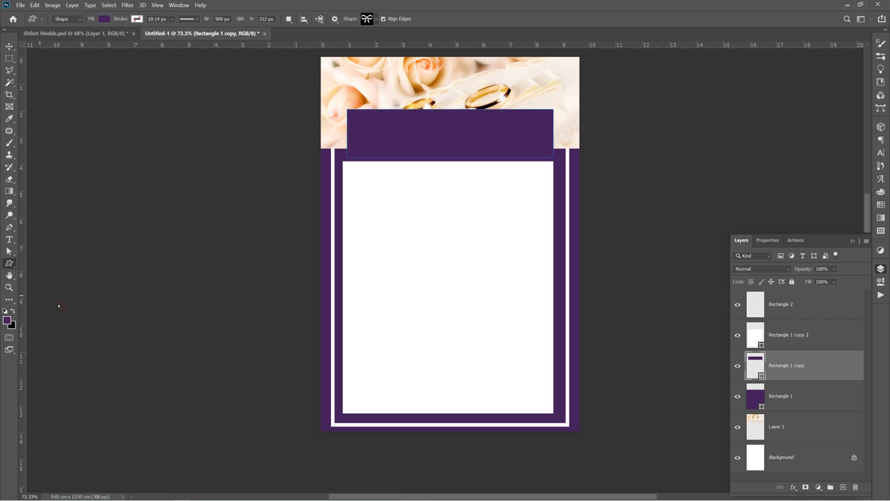
{"action": "left_click", "coordinate": [9, 263]}
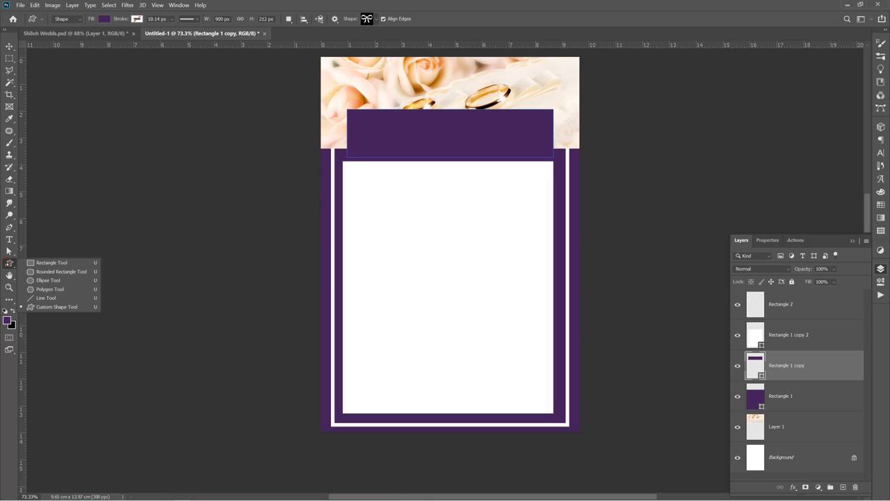
{"action": "left_click", "coordinate": [47, 307]}
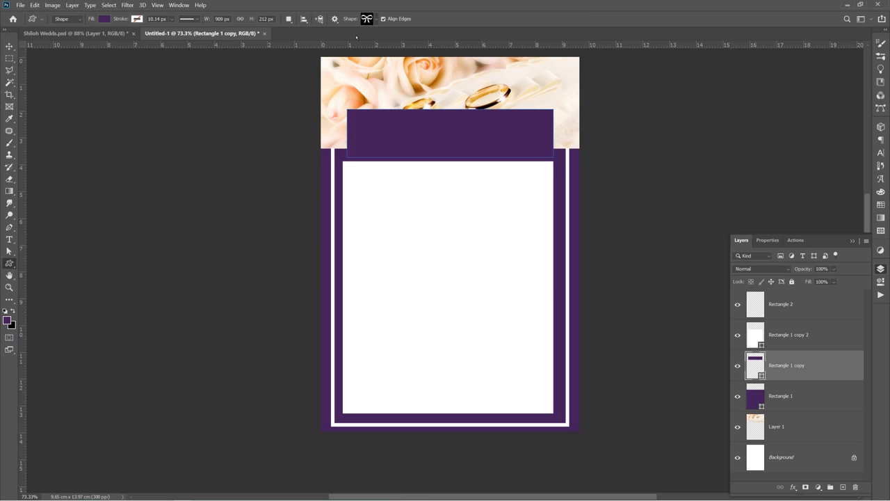
{"action": "left_click", "coordinate": [375, 20]}
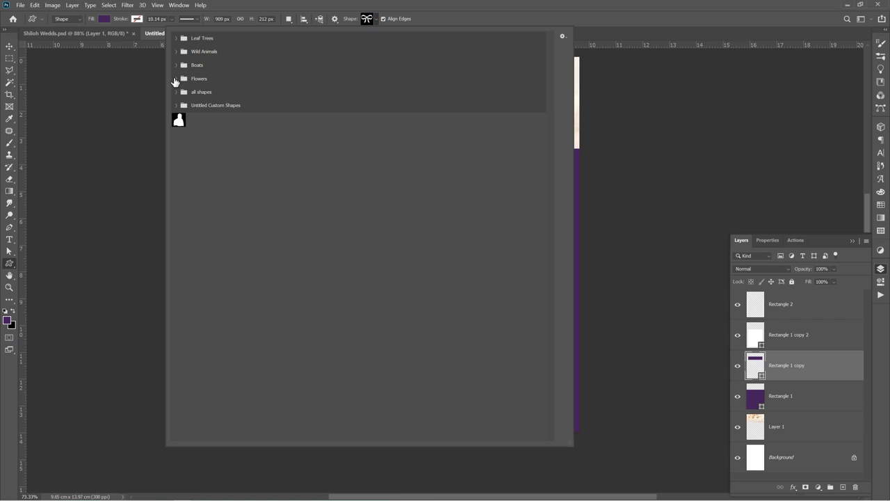
{"action": "left_click", "coordinate": [177, 93]}
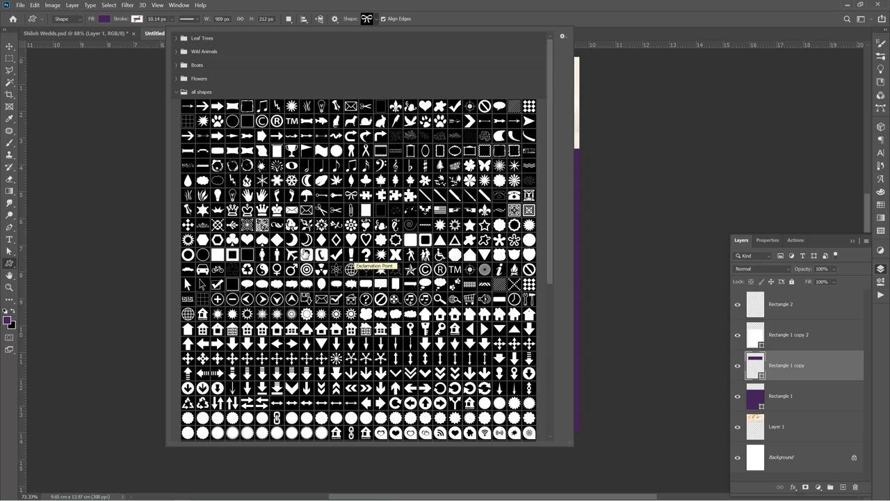
{"action": "left_click", "coordinate": [352, 240]}
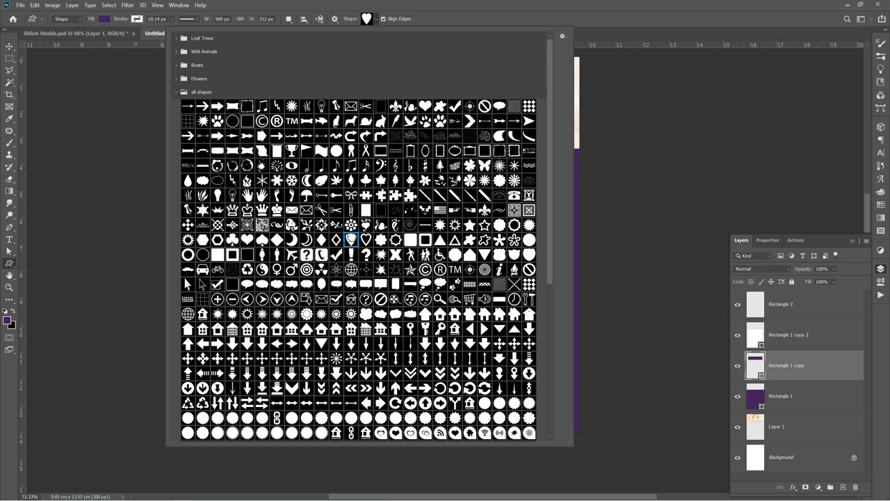
{"action": "double_click", "coordinate": [352, 240]}
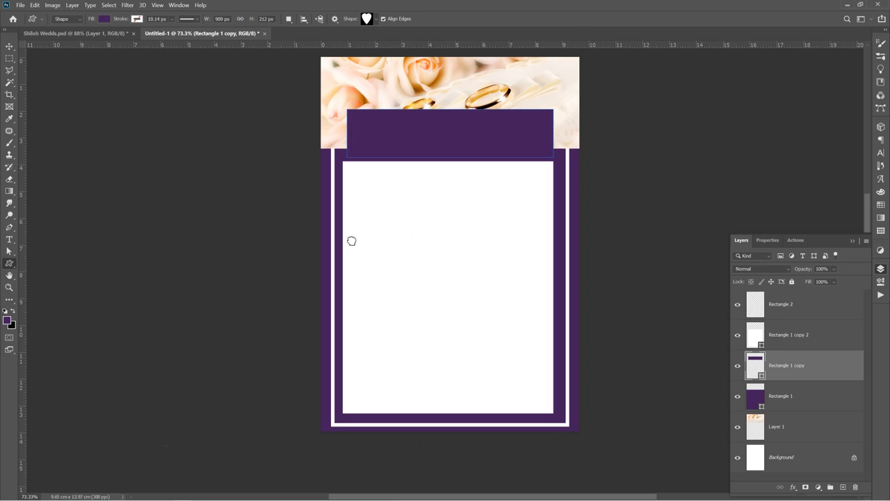
Draw a white heart about 274 by 316 px on a new layer, centre it in the purple header and reduce its height to about 76%.
{"action": "left_click", "coordinate": [844, 488]}
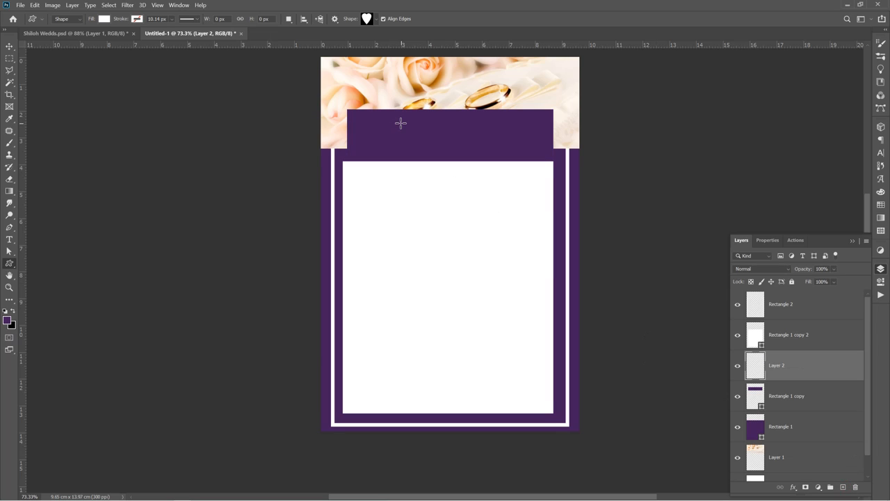
{"action": "left_click_drag", "start_coordinate": [401, 123], "coordinate": [502, 195]}
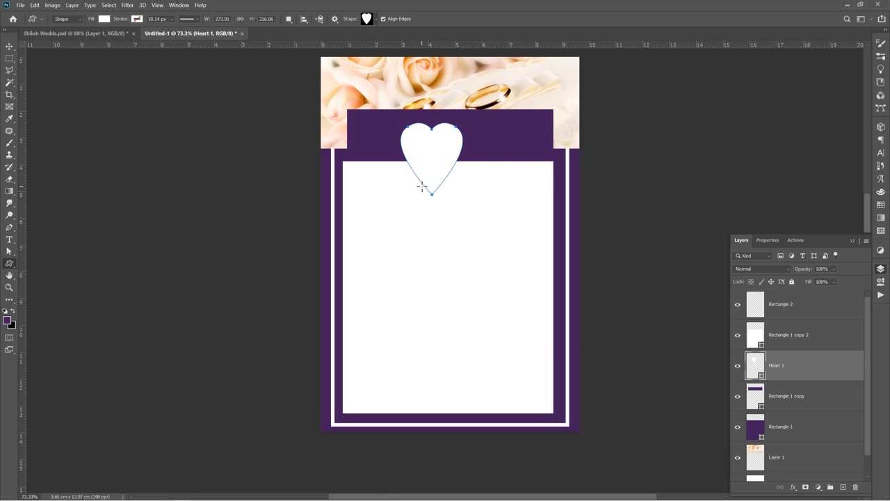
{"action": "key", "text": "v"}
{"action": "left_click_drag", "start_coordinate": [432, 195], "coordinate": [443, 152]}
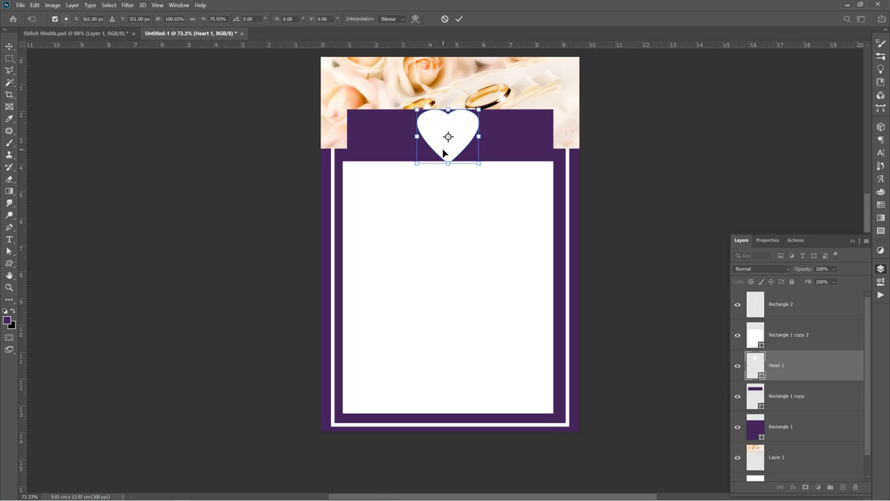
{"action": "key", "text": "Return"}
{"action": "left_click", "coordinate": [197, 112]}
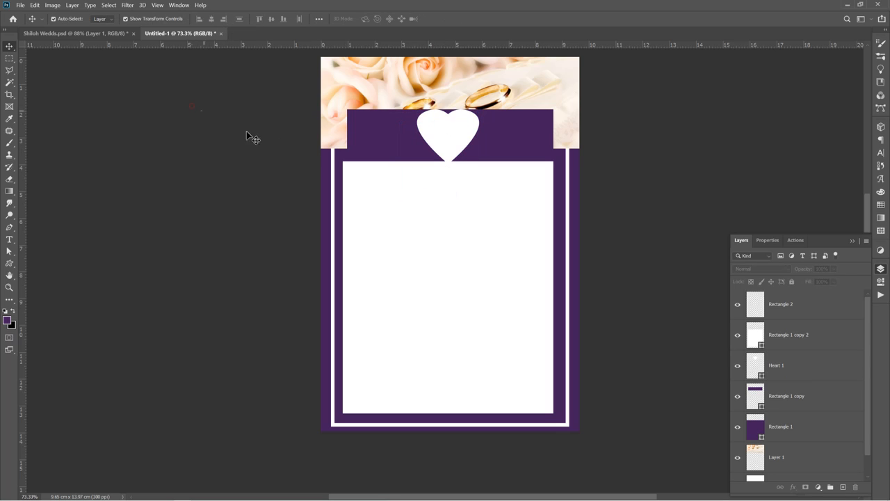
{"action": "left_click", "coordinate": [442, 144]}
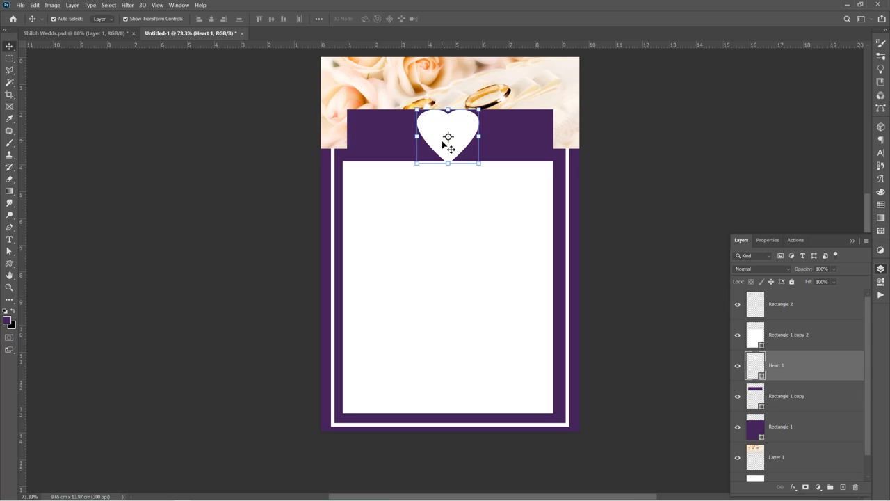
{"action": "left_click", "coordinate": [398, 202]}
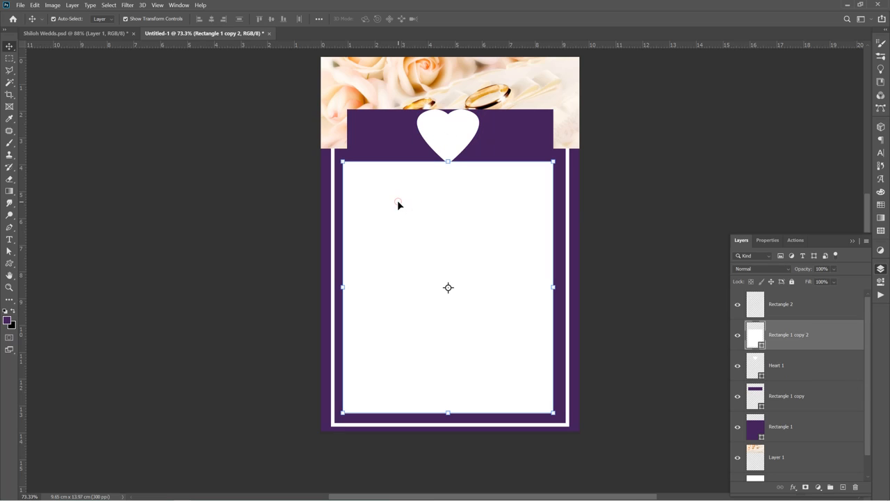
{"action": "left_click", "coordinate": [170, 93]}
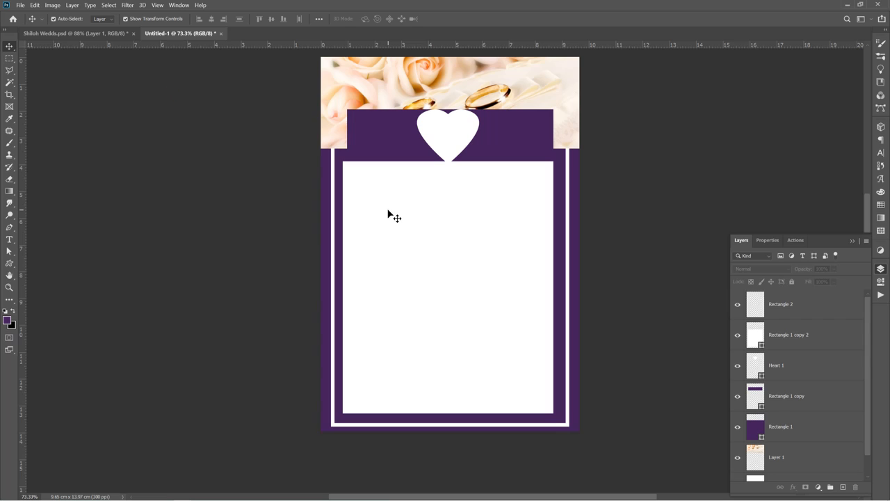
Add a purple letter R in Madelican Regular at 12.9 pt on the white panel.
{"action": "key", "text": "t"}
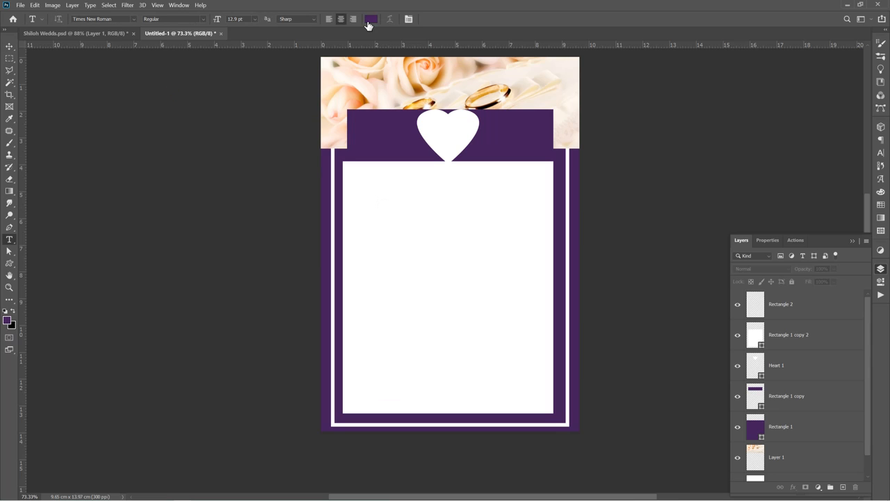
{"action": "left_click", "coordinate": [409, 202]}
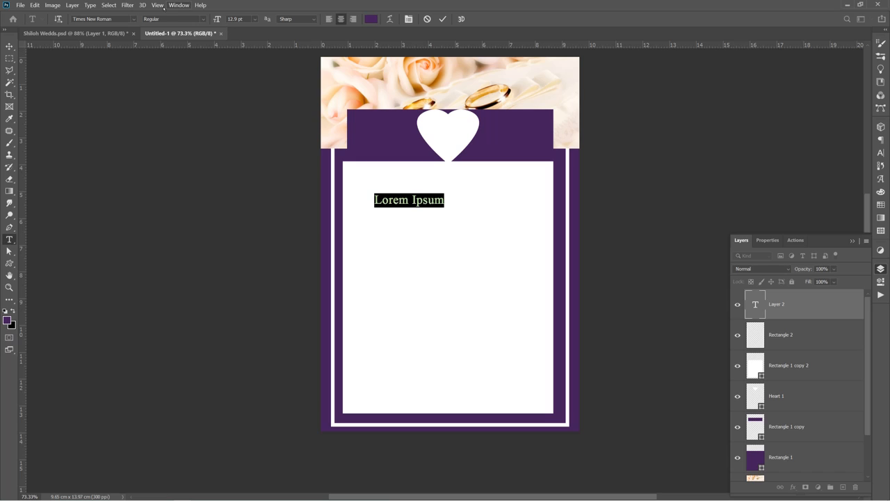
{"action": "left_click", "coordinate": [116, 18]}
{"action": "type", "text": "m"}
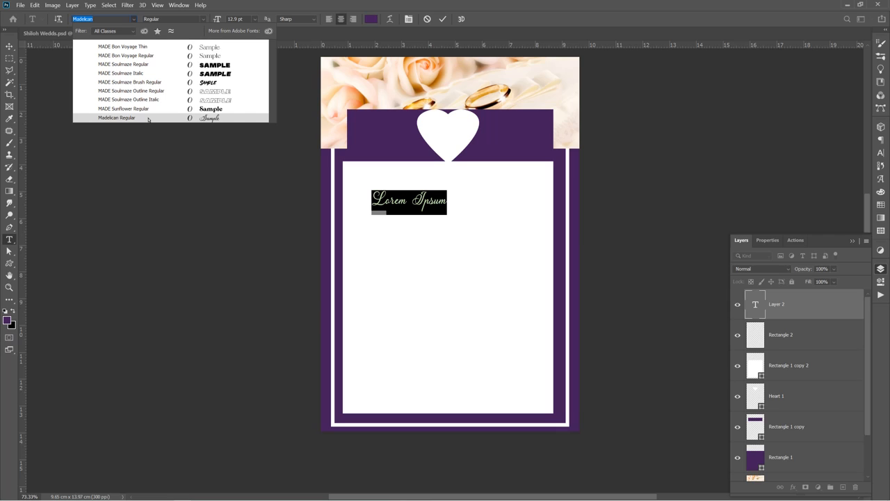
{"action": "left_click", "coordinate": [148, 119]}
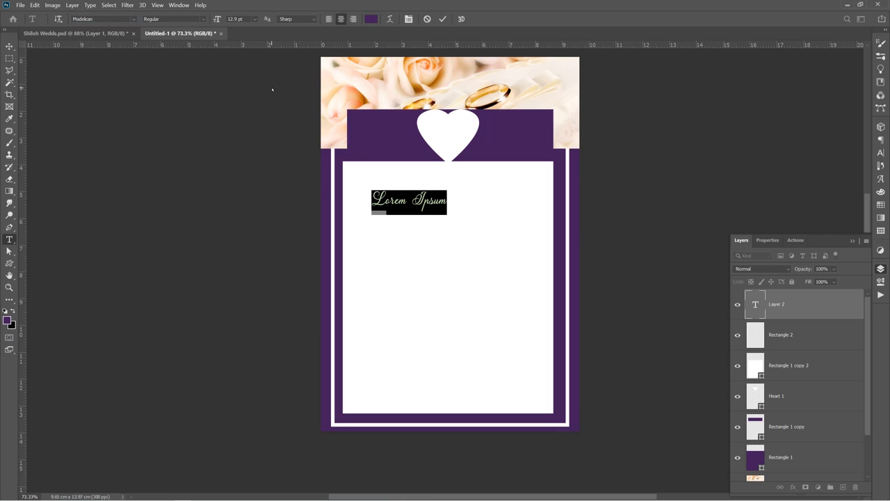
{"action": "type", "text": "R"}
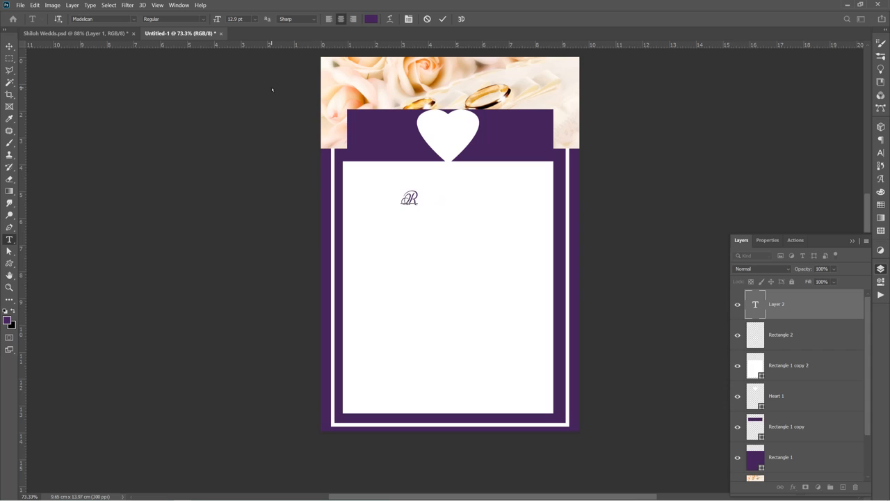
{"action": "left_click", "coordinate": [443, 19]}
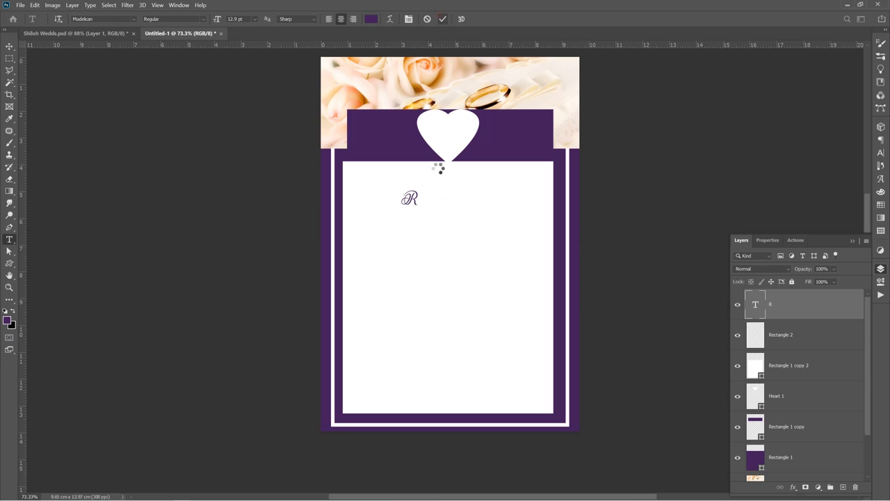
Scale the letter R proportionally to about 219% and move it over the heart's left edge.
{"action": "key", "text": "v"}
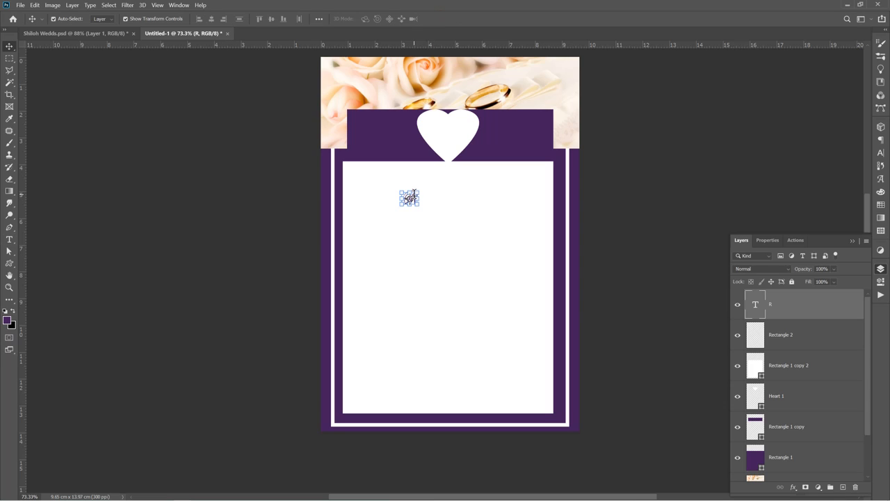
{"action": "left_click_drag", "start_coordinate": [410, 191], "coordinate": [410, 158]}
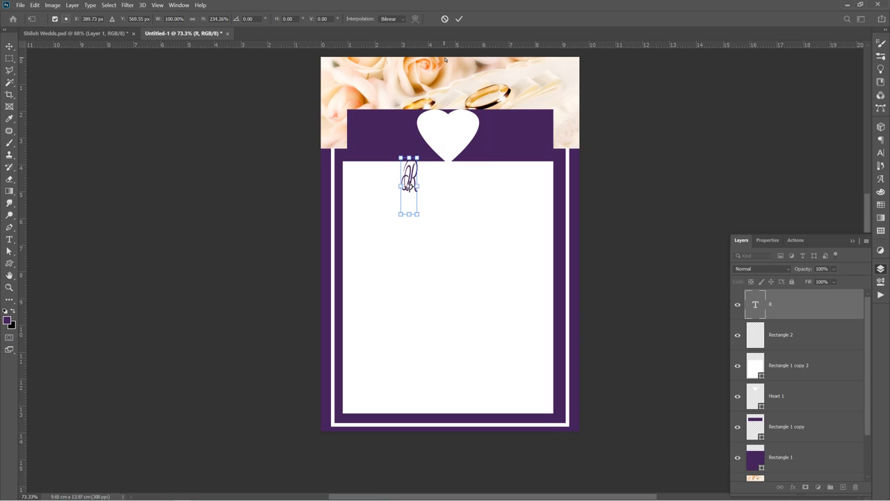
{"action": "left_click", "coordinate": [445, 19]}
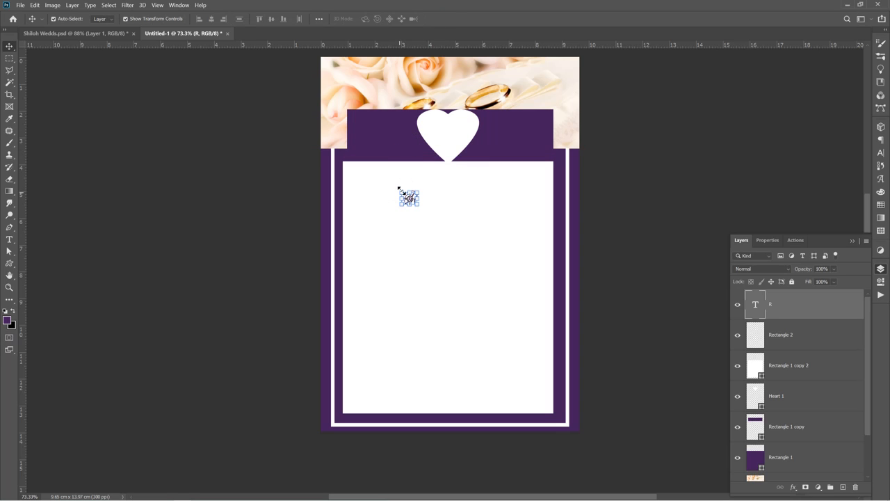
{"action": "left_click", "coordinate": [400, 188]}
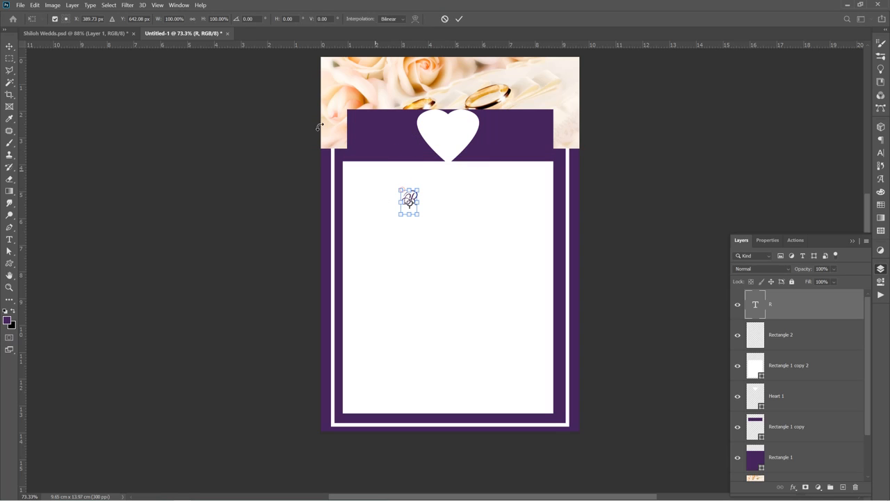
{"action": "left_click", "coordinate": [192, 19]}
{"action": "left_click_drag", "start_coordinate": [408, 214], "coordinate": [410, 244]}
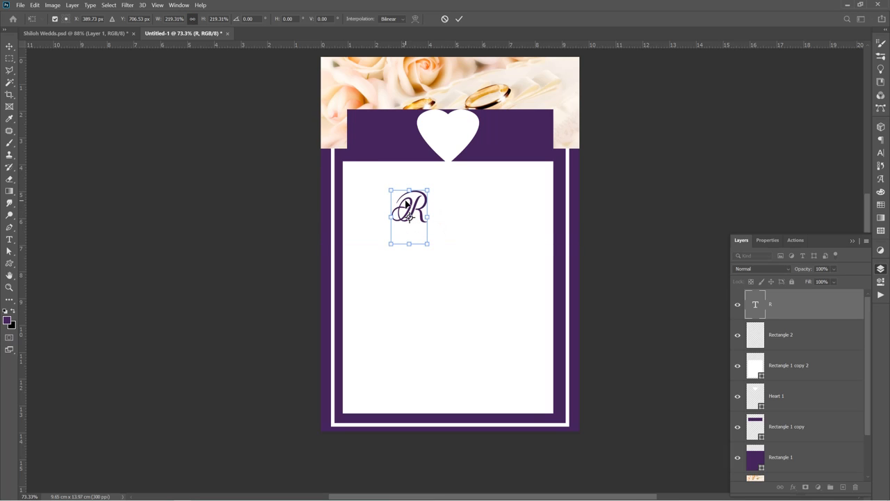
{"action": "left_click_drag", "start_coordinate": [408, 203], "coordinate": [408, 130]}
{"action": "key", "text": "Return"}
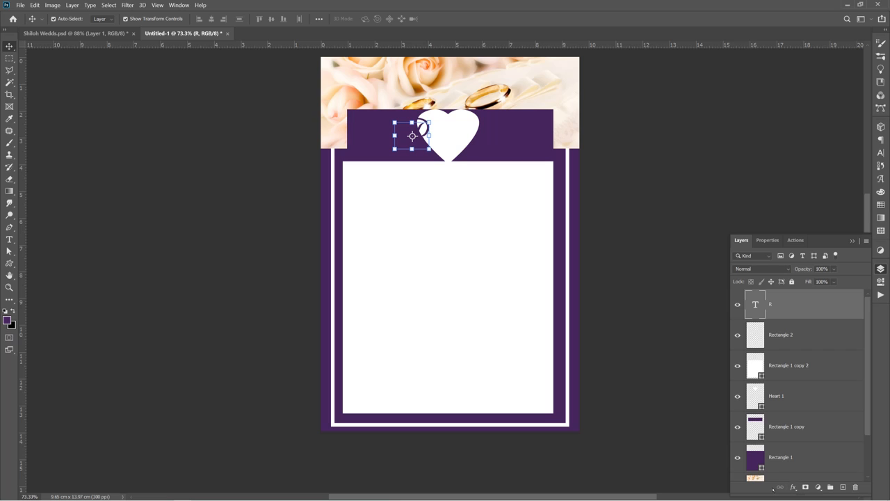
Give the letter R a white 8 px outside stroke and a drop shadow at 10 px distance.
{"action": "left_click", "coordinate": [793, 488]}
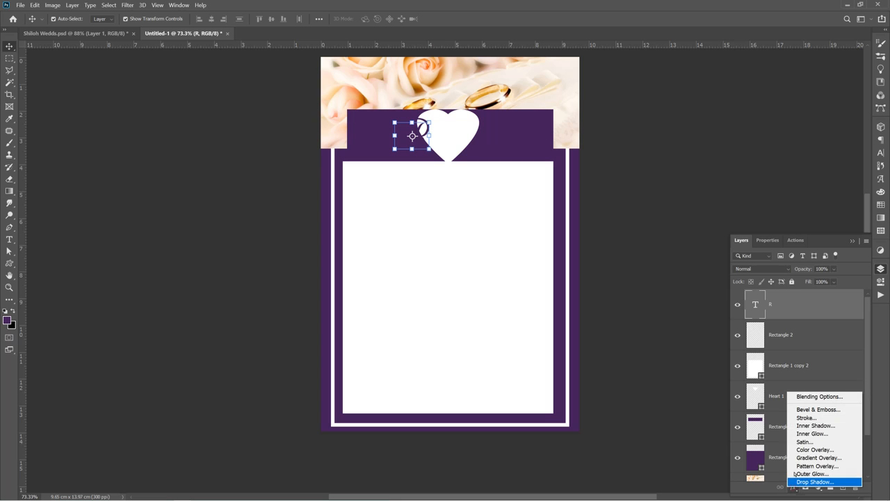
{"action": "left_click", "coordinate": [805, 418]}
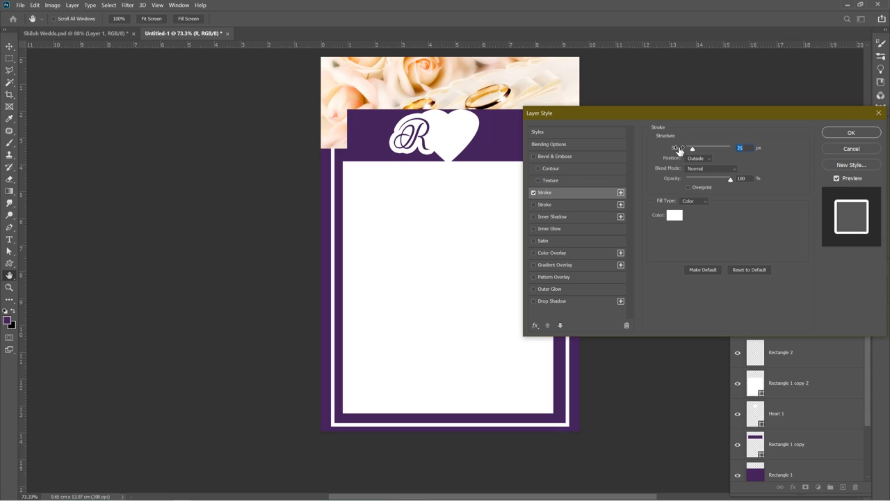
{"action": "left_click_drag", "start_coordinate": [677, 148], "coordinate": [676, 151]}
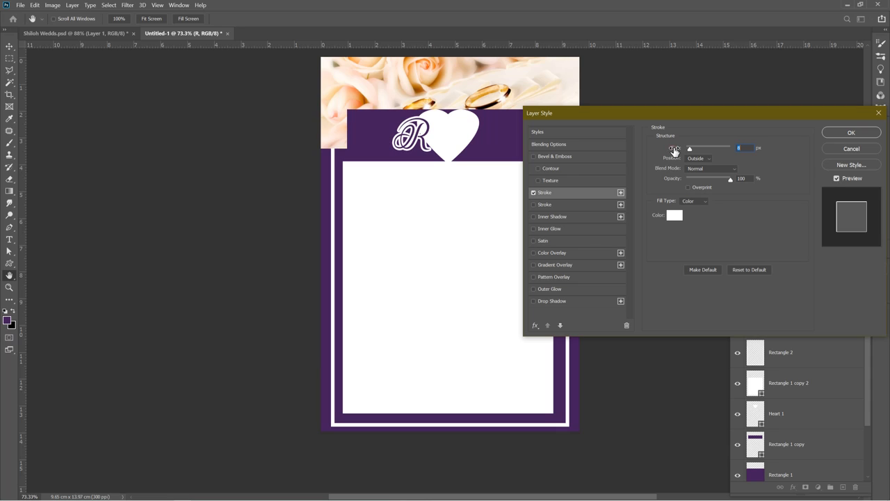
{"action": "left_click", "coordinate": [553, 300]}
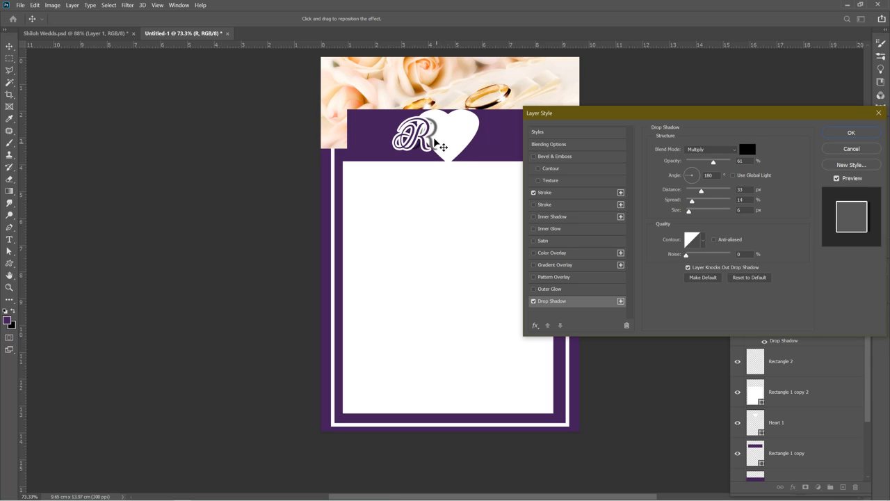
{"action": "left_click_drag", "start_coordinate": [457, 158], "coordinate": [451, 154]}
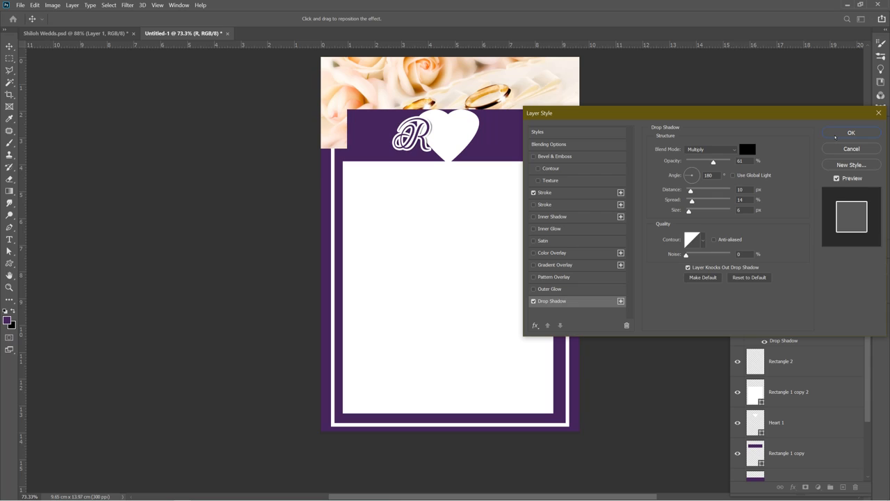
{"action": "left_click", "coordinate": [835, 136]}
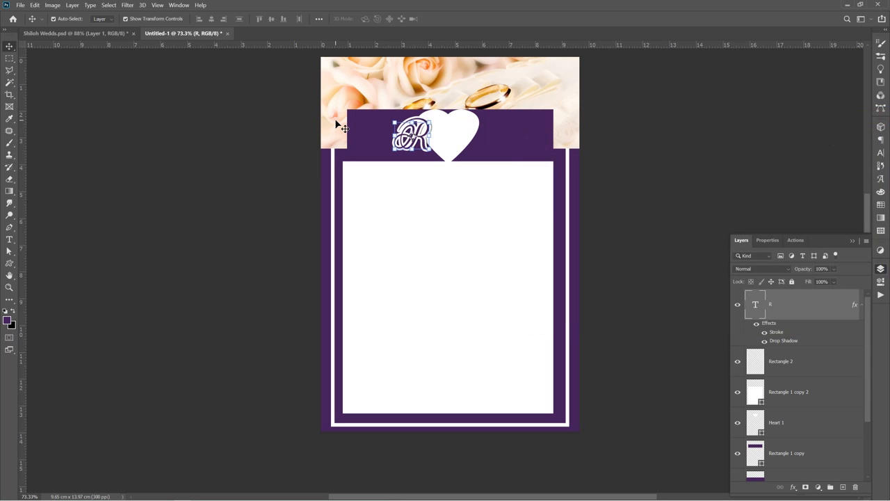
Duplicate the styled R onto the heart's right edge and change the copy to the letter J.
{"action": "key", "text": "ctrl+j"}
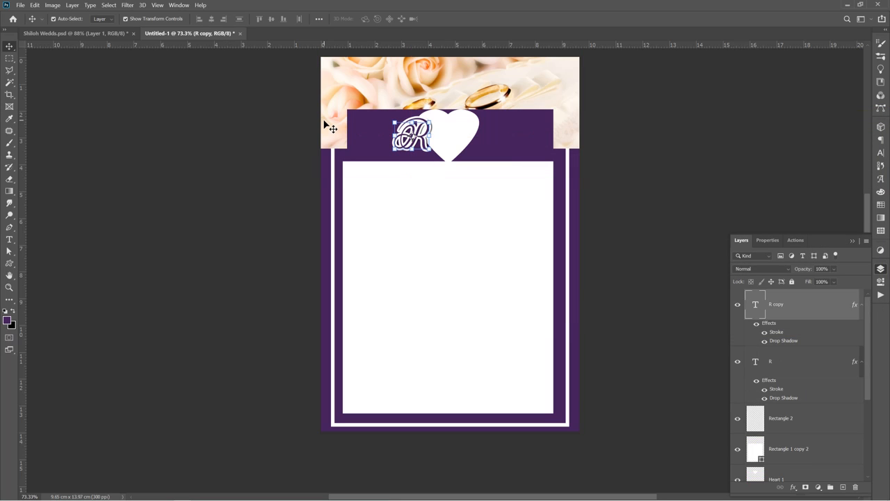
{"action": "left_click_drag", "start_coordinate": [403, 139], "coordinate": [469, 142]}
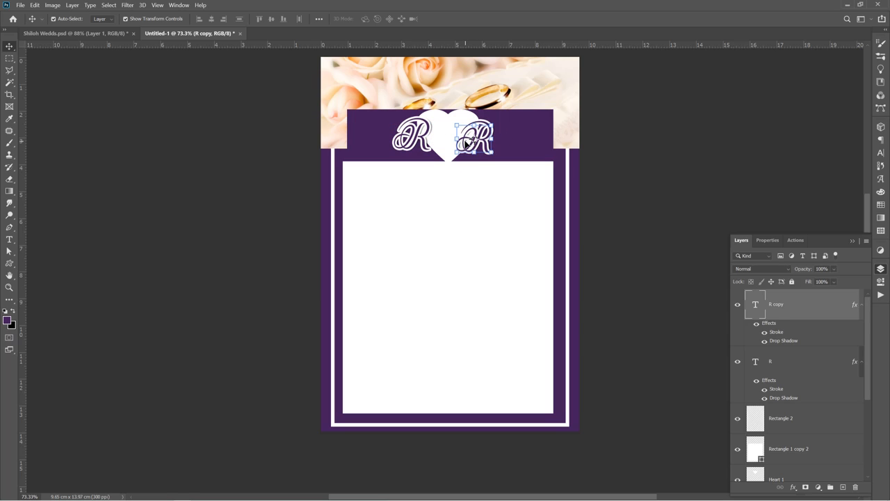
{"action": "key", "text": "t"}
{"action": "left_click", "coordinate": [465, 145]}
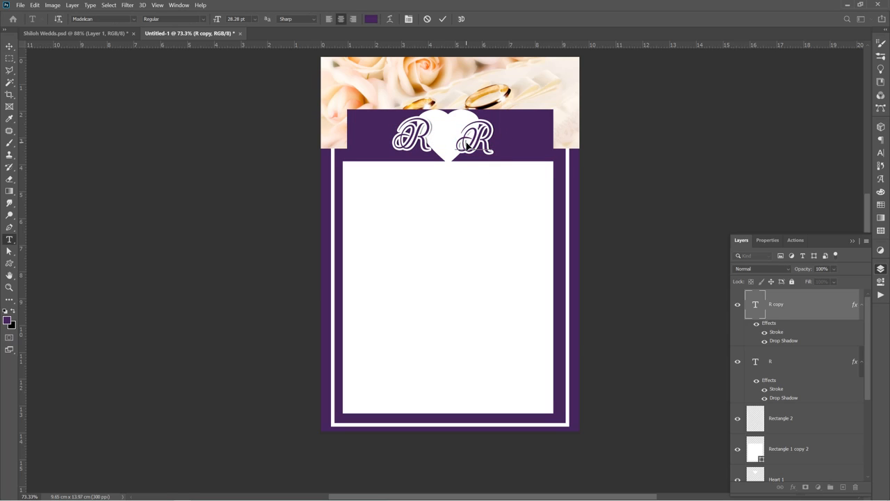
{"action": "type", "text": "J"}
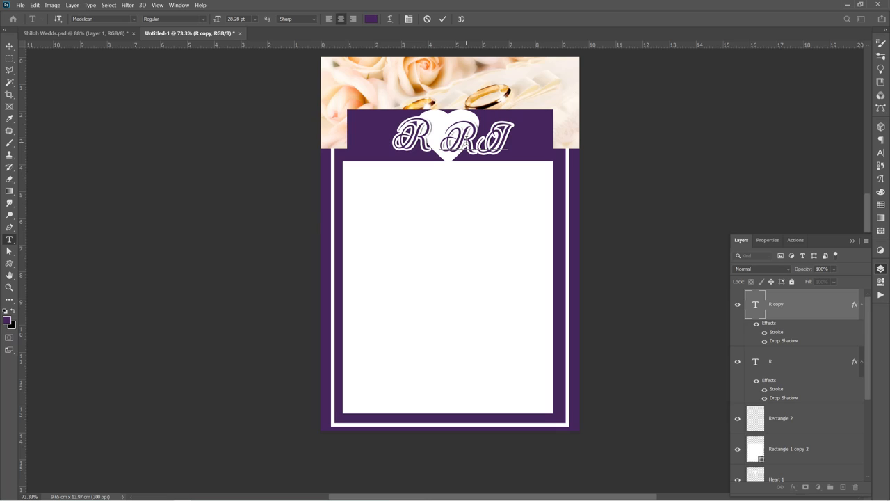
{"action": "left_click", "coordinate": [475, 145]}
{"action": "key", "text": "BackSpace"}
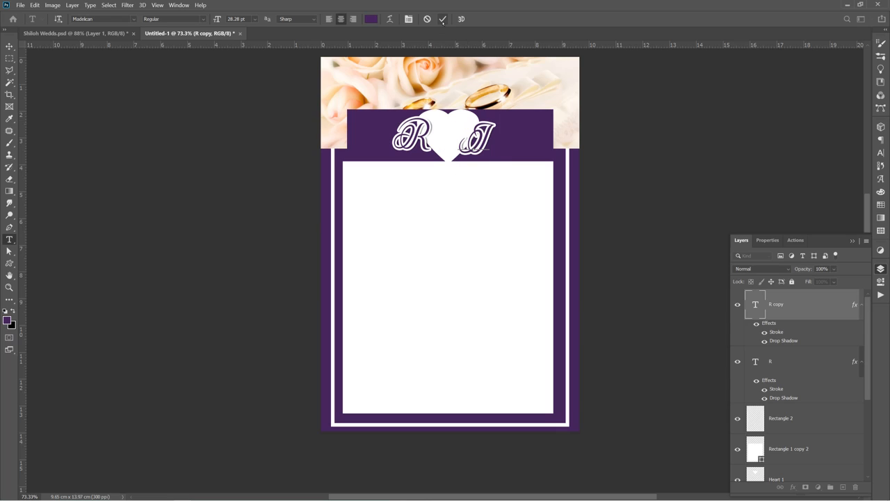
{"action": "left_click", "coordinate": [443, 19]}
{"action": "key", "text": "v"}
{"action": "left_click_drag", "start_coordinate": [471, 145], "coordinate": [468, 145]}
Set the type colour to a gold sampled from the wedding ring in the header photo, RGB 225, 162, 35.
{"action": "scroll", "coordinate": [442, 130], "scroll_direction": "up", "scroll_amount": 2}
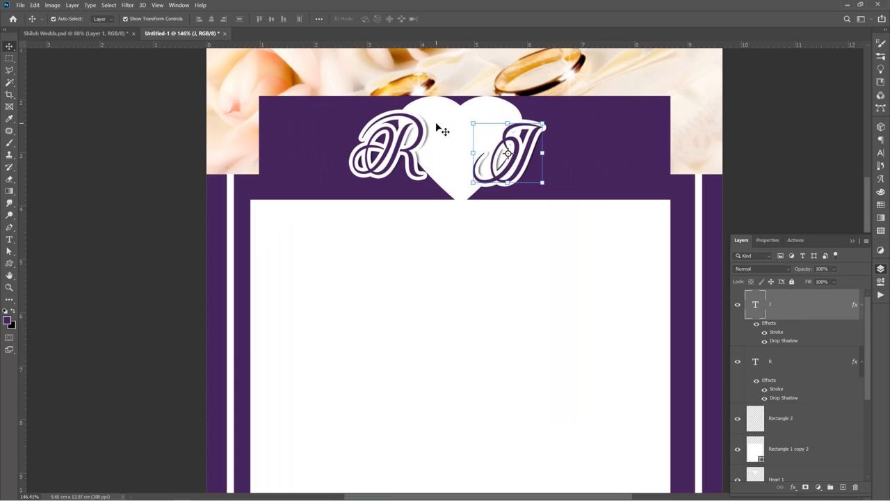
{"action": "left_click", "coordinate": [140, 116]}
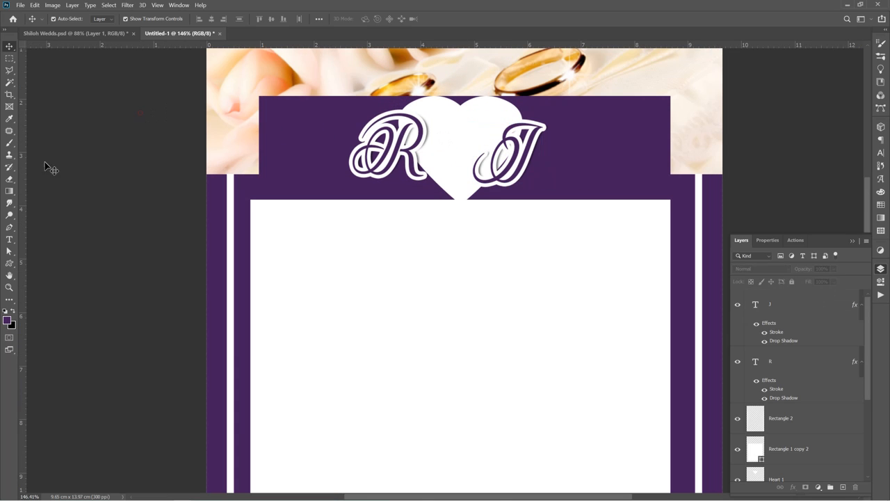
{"action": "left_click", "coordinate": [9, 239]}
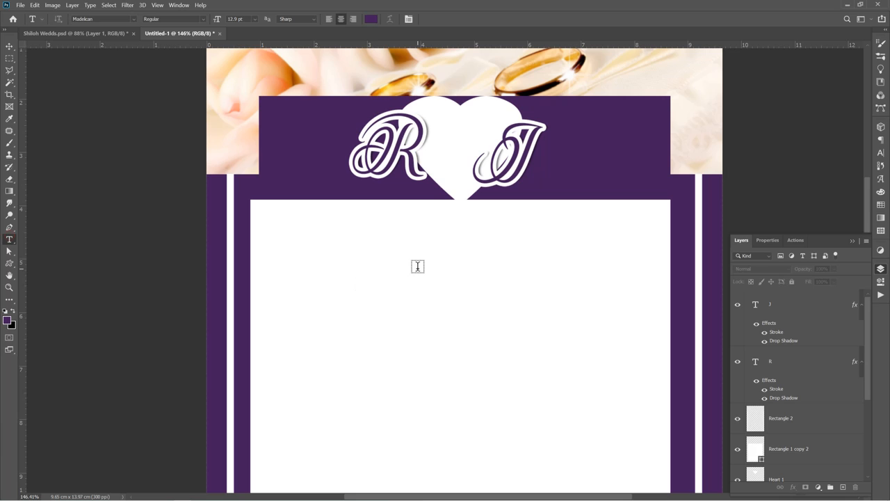
{"action": "left_click", "coordinate": [370, 19]}
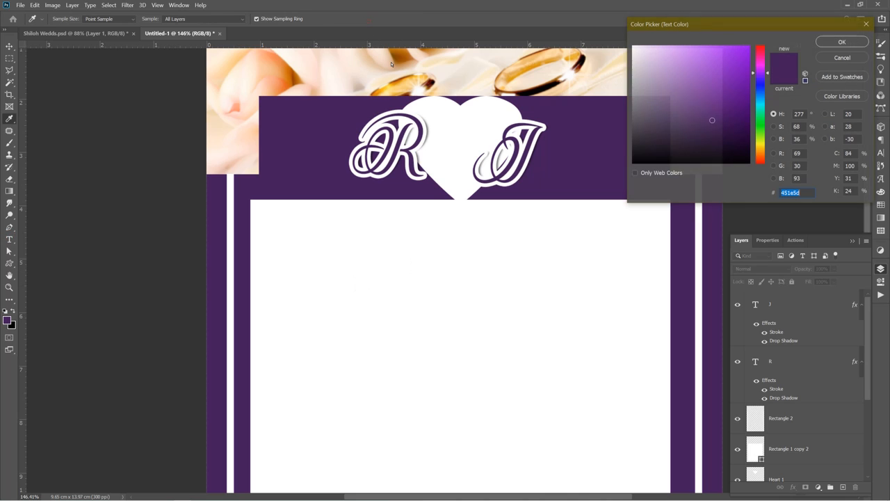
{"action": "left_click", "coordinate": [395, 83]}
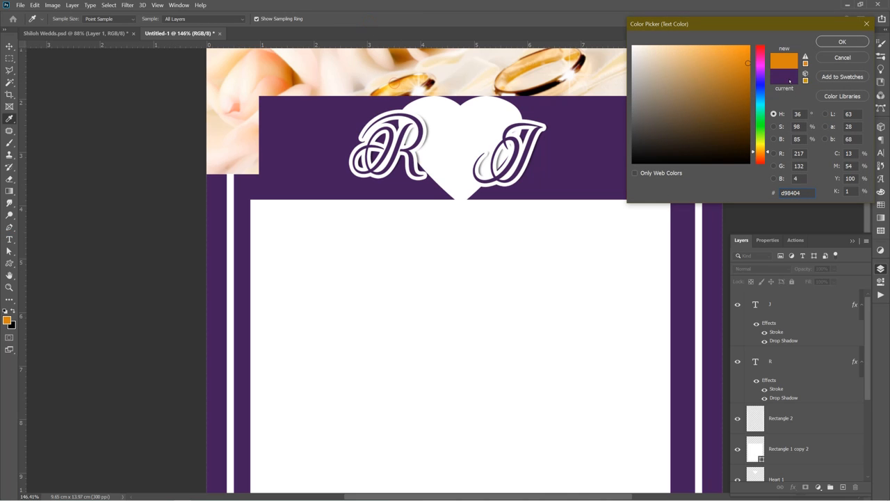
{"action": "left_click", "coordinate": [747, 55]}
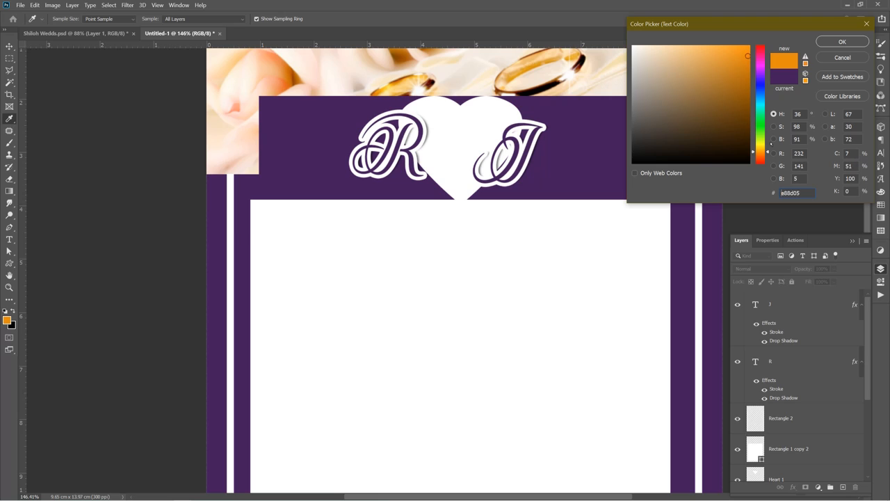
{"action": "left_click_drag", "start_coordinate": [762, 149], "coordinate": [762, 147]}
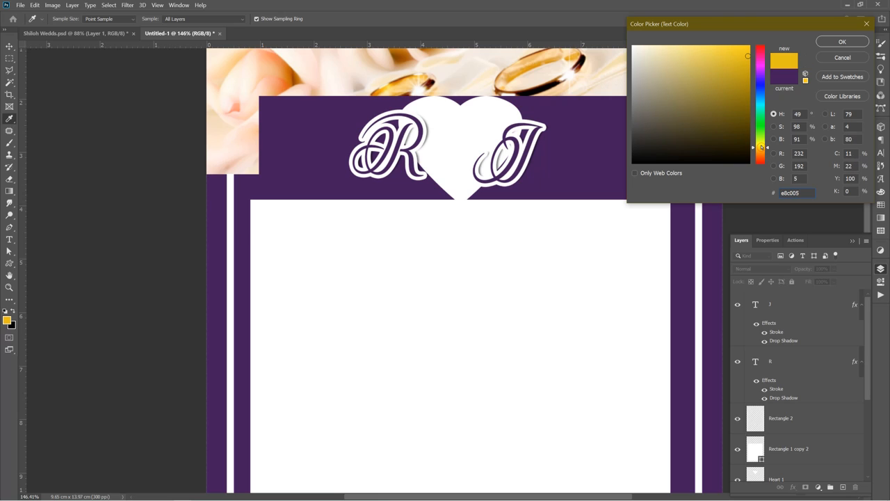
{"action": "left_click", "coordinate": [750, 80]}
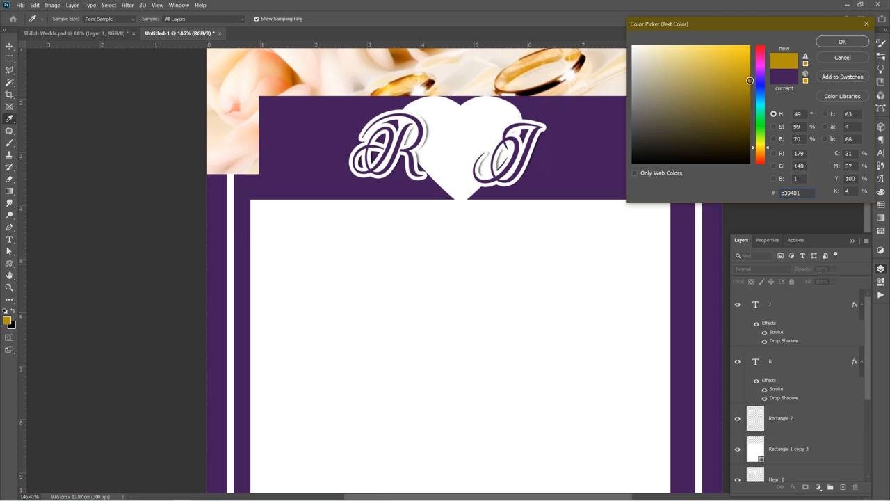
{"action": "mouse_move", "coordinate": [749, 80]}
{"action": "left_mouse_down"}
{"action": "mouse_move", "coordinate": [750, 73]}
{"action": "mouse_move", "coordinate": [747, 89]}
{"action": "left_mouse_up"}
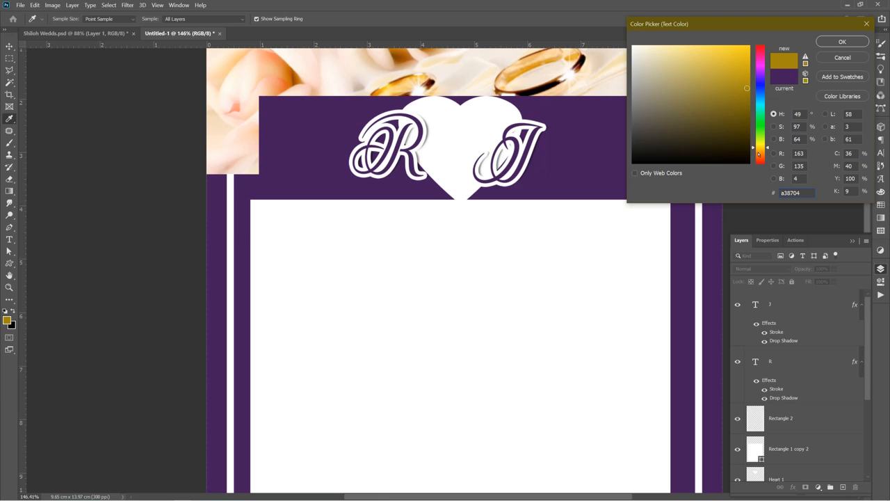
{"action": "left_click_drag", "start_coordinate": [758, 147], "coordinate": [758, 151]}
{"action": "left_click", "coordinate": [746, 80]}
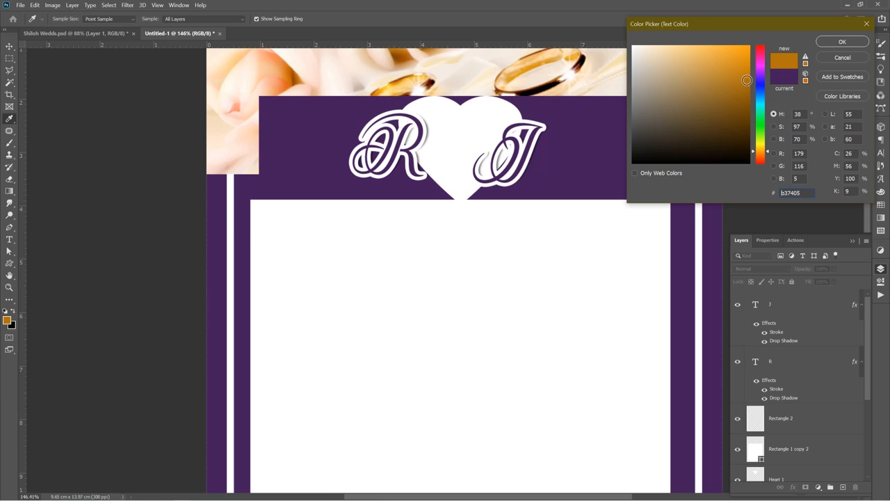
{"action": "mouse_move", "coordinate": [746, 80]}
{"action": "left_mouse_down"}
{"action": "mouse_move", "coordinate": [750, 53]}
{"action": "mouse_move", "coordinate": [748, 75]}
{"action": "left_mouse_up"}
{"action": "left_click", "coordinate": [535, 68]}
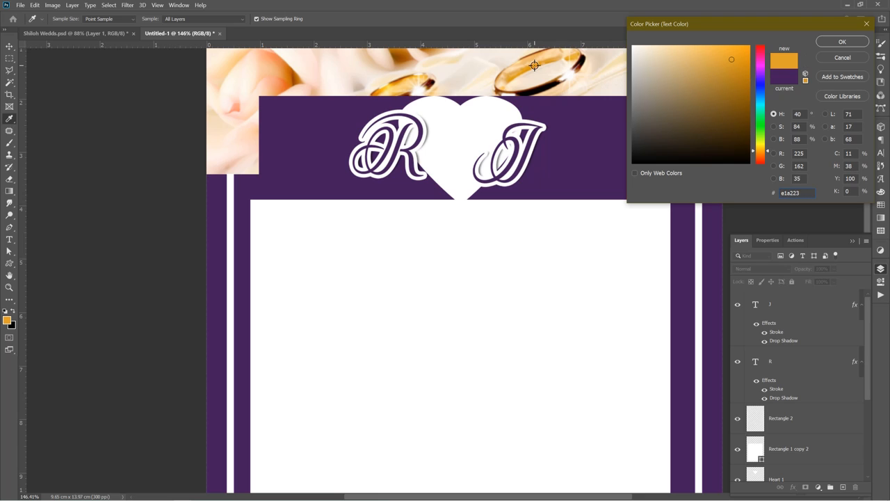
{"action": "key", "text": "Return"}
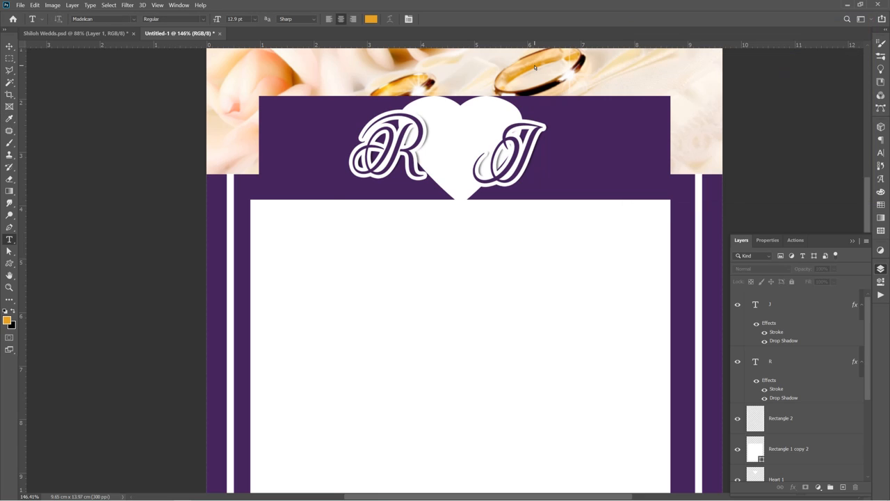
Start a new text layer over the white heart and set its font to Calibri Bold.
{"action": "left_click", "coordinate": [450, 144]}
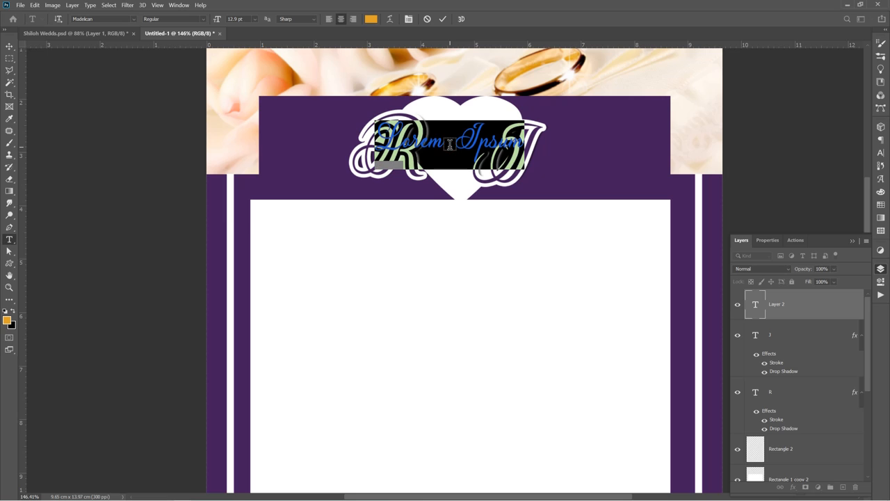
{"action": "left_click", "coordinate": [103, 19]}
{"action": "type", "text": "A"}
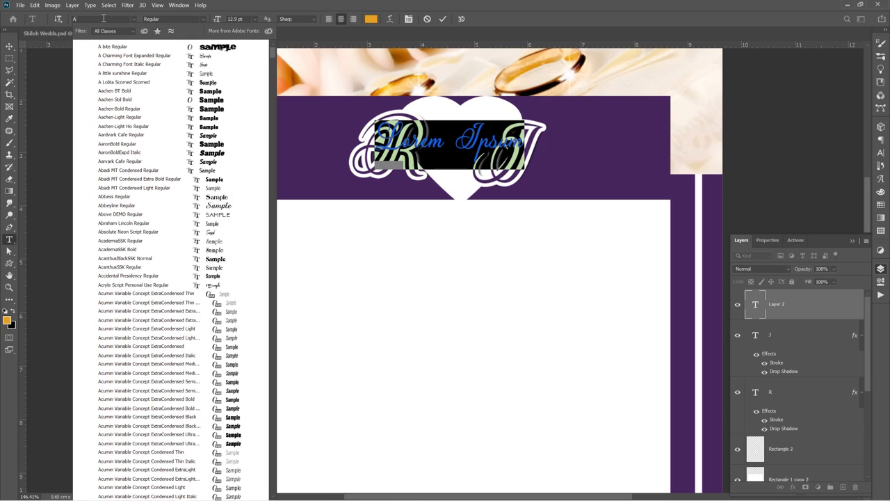
{"action": "type", "text": "rIA"}
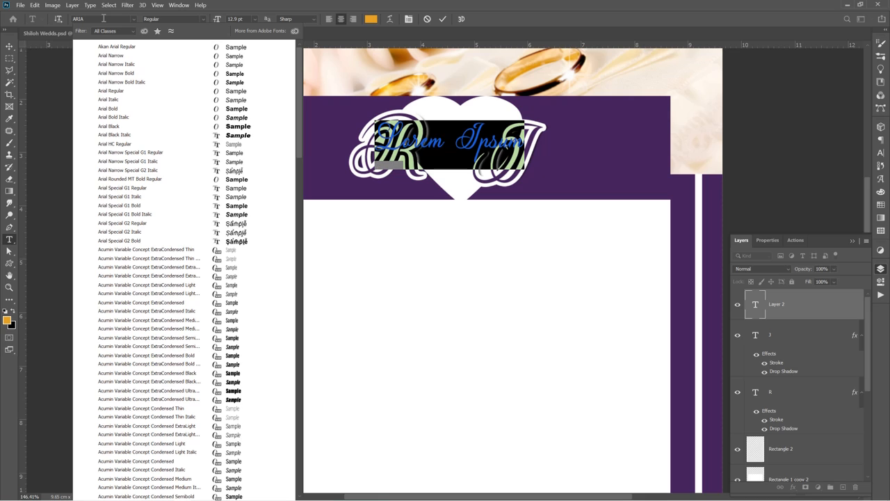
{"action": "key", "text": "BackSpace"}
{"action": "key", "text": "BackSpace"}
{"action": "key", "text": "BackSpace"}
{"action": "key", "text": "BackSpace"}
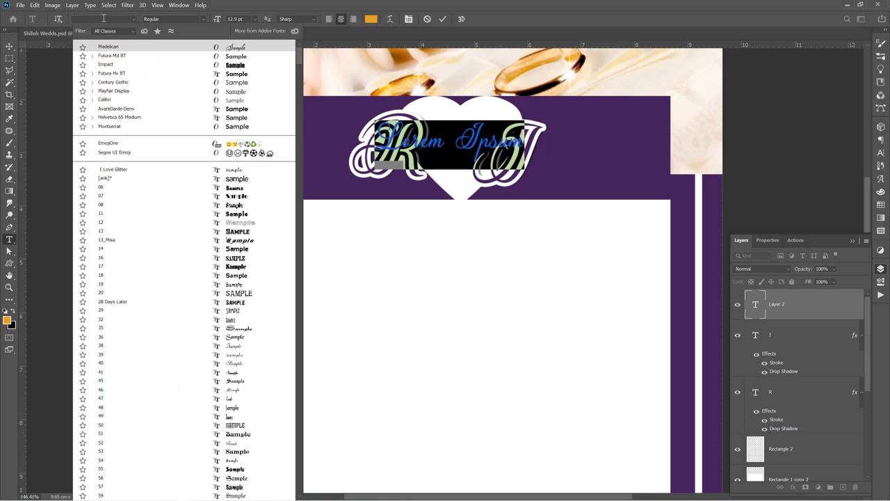
{"action": "type", "text": "CAlibri"}
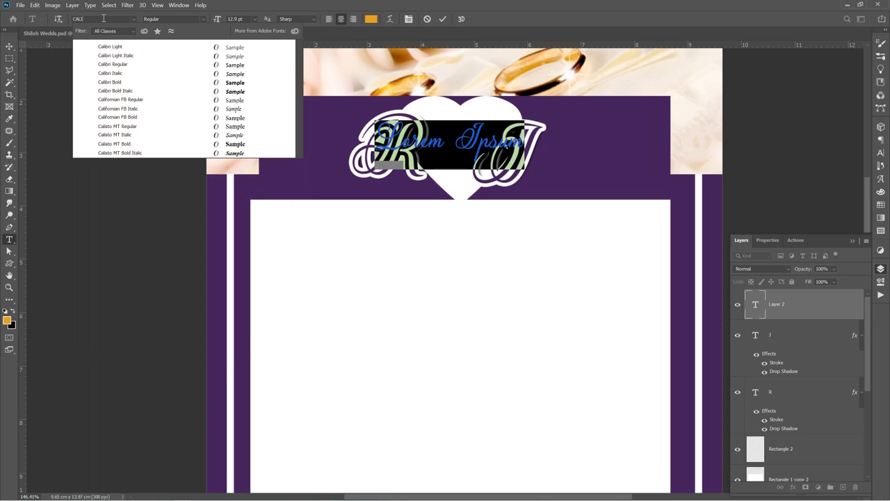
{"action": "left_click", "coordinate": [187, 82]}
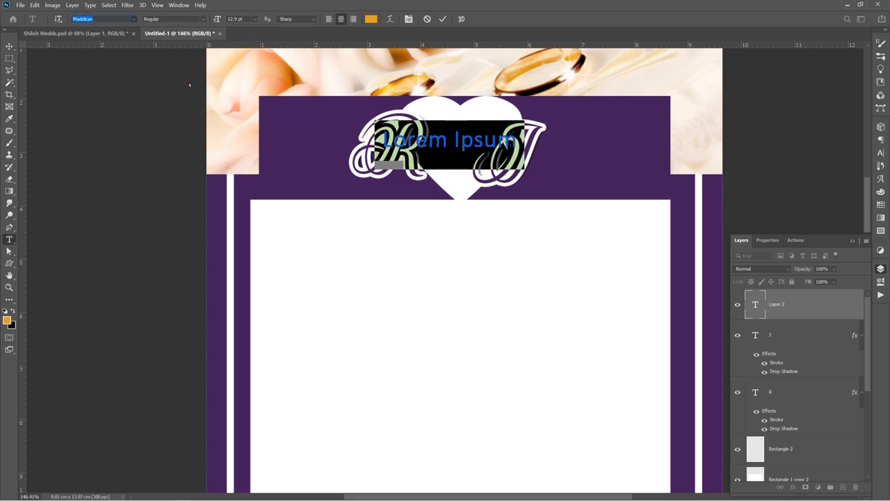
Replace the placeholder text over the heart with a single "&".
{"action": "left_click", "coordinate": [435, 133], "text": "shift"}
{"action": "type", "text": "&"}
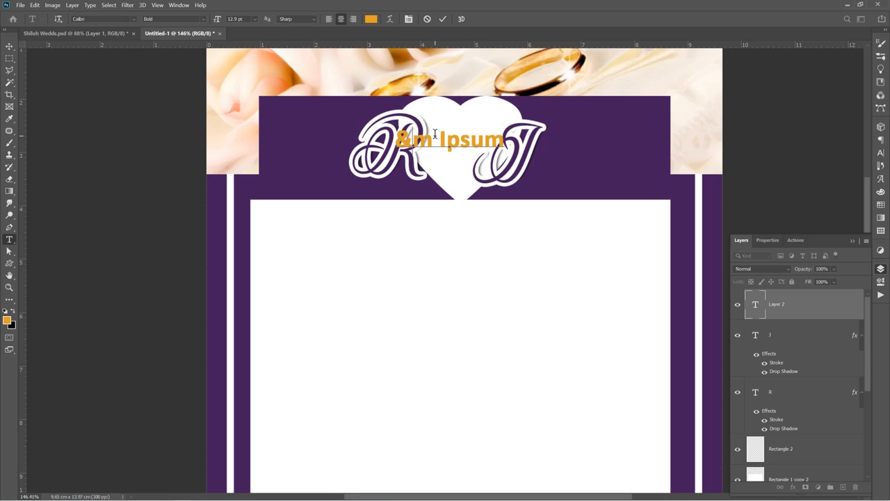
{"action": "left_click", "coordinate": [509, 146], "text": "shift"}
{"action": "key", "text": "BackSpace"}
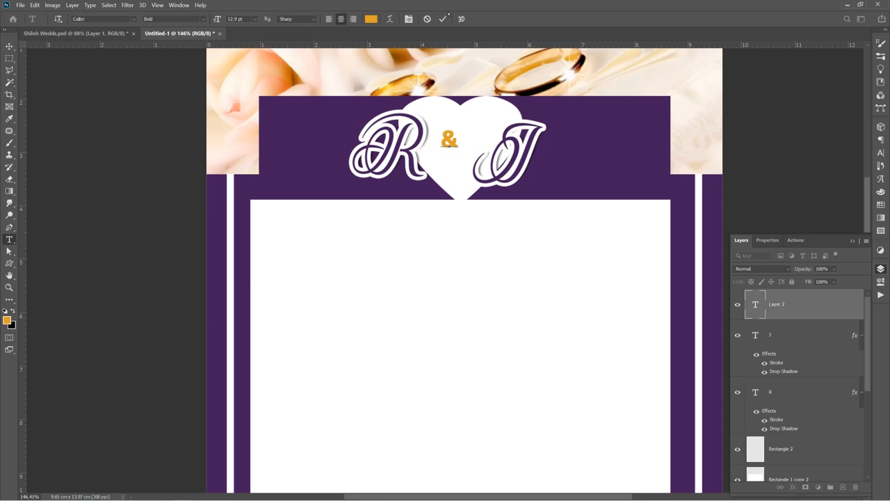
{"action": "key", "text": "ctrl+Return"}
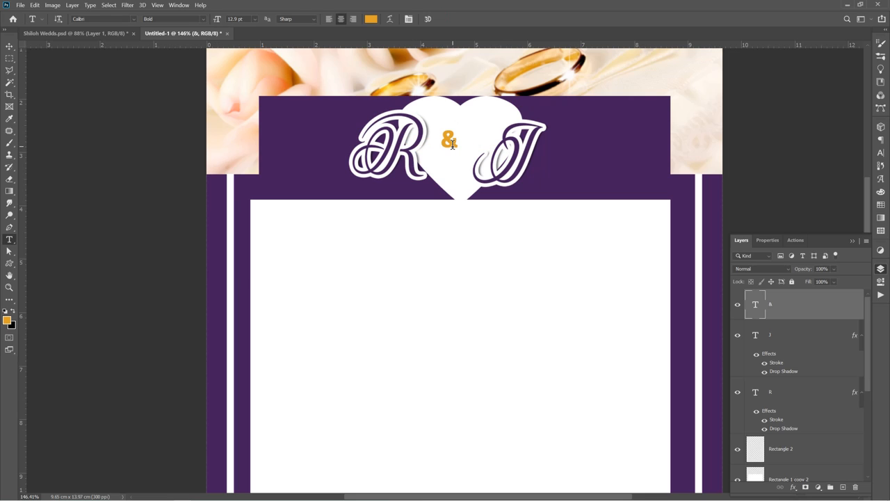
Scale the ampersand proportionally to about 226% and position it inside the heart between the R and the J.
{"action": "key", "text": "v"}
{"action": "key", "text": "ctrl+t"}
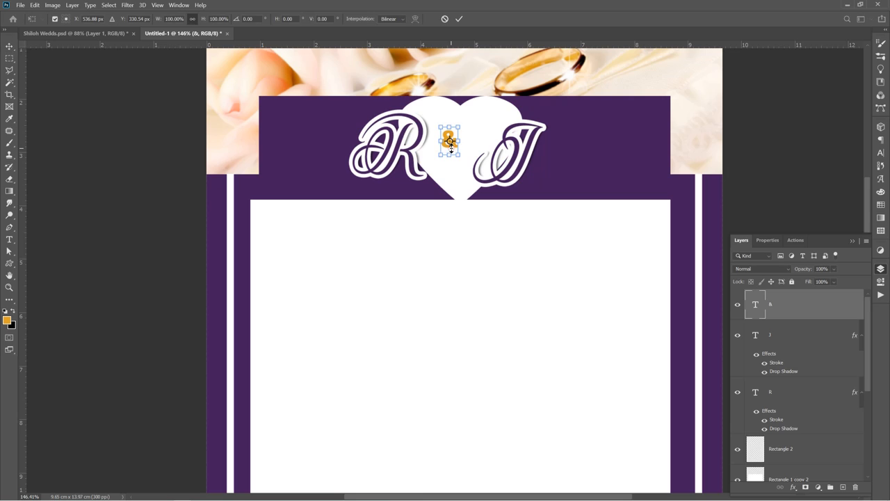
{"action": "left_click_drag", "start_coordinate": [450, 153], "coordinate": [449, 165]}
{"action": "left_click_drag", "start_coordinate": [461, 128], "coordinate": [474, 102]}
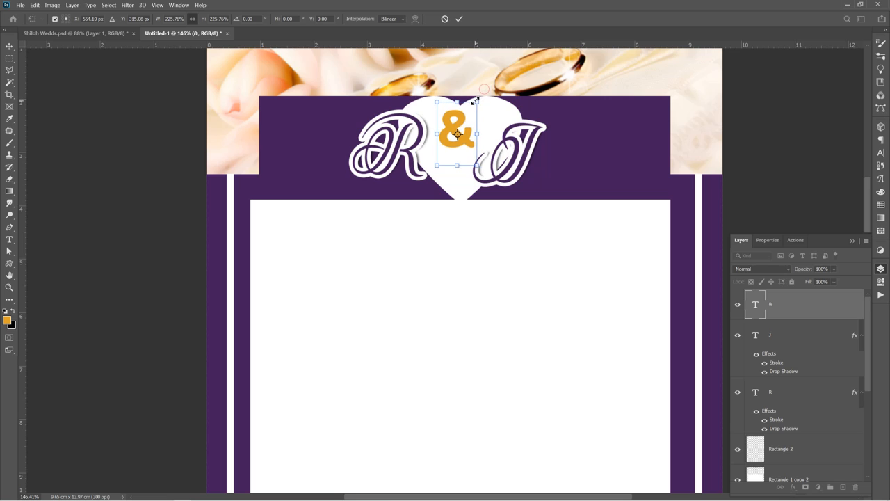
{"action": "key", "text": "Return"}
{"action": "left_click_drag", "start_coordinate": [448, 132], "coordinate": [446, 138]}
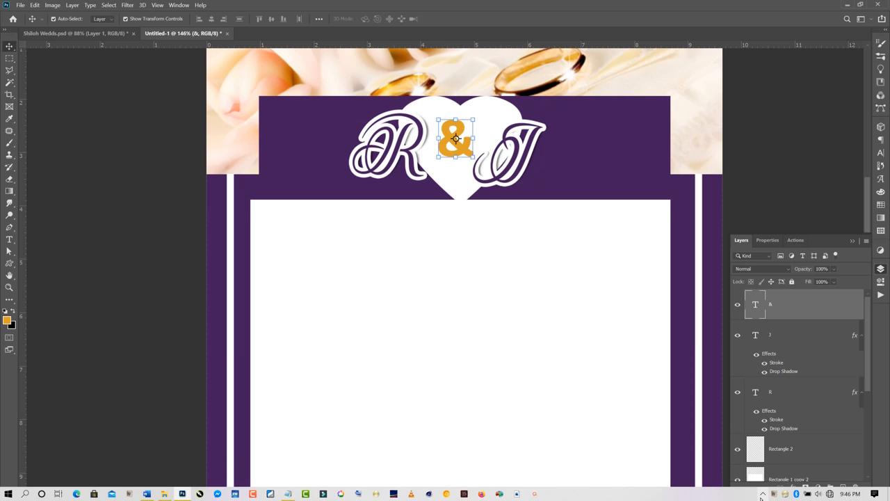
{"action": "left_click", "coordinate": [763, 493]}
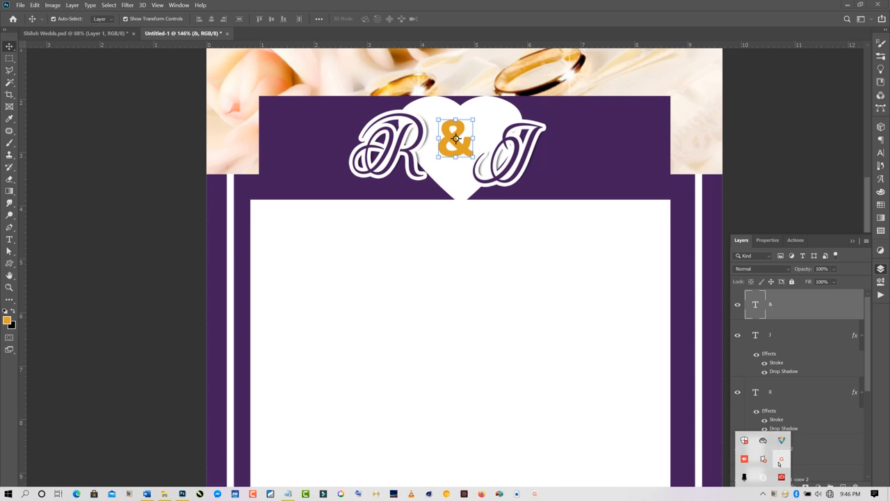